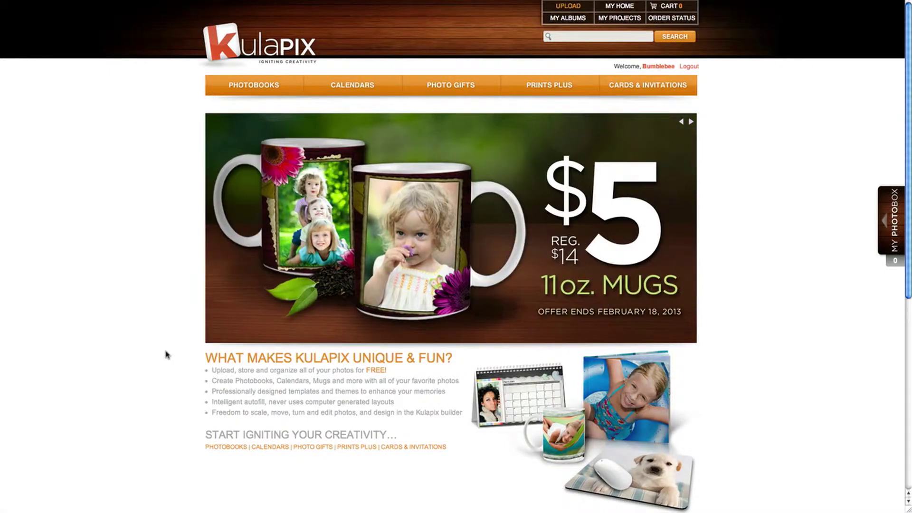
# Open the Custom Hard Cover photo book from the photobook range and view its size and page options.
pyautogui.click(257, 94)
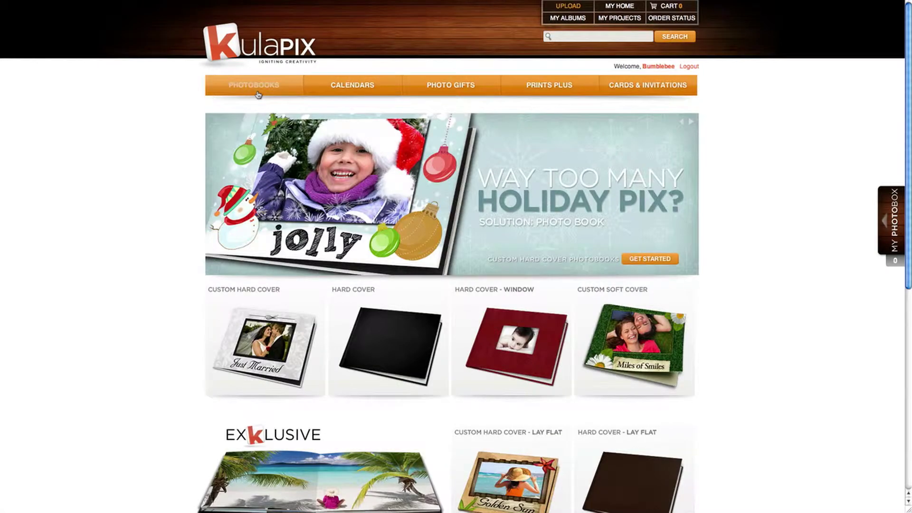
pyautogui.click(281, 351)
pyautogui.click(588, 236)
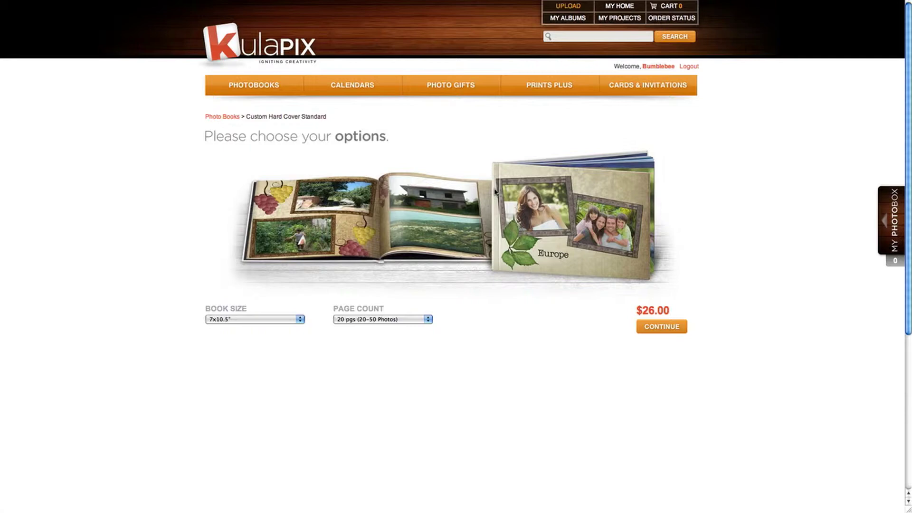
# Start a plain Hard Cover photo book with Padded Leather as cover material, trying the white, red and brown cover colors.
pyautogui.click(277, 94)
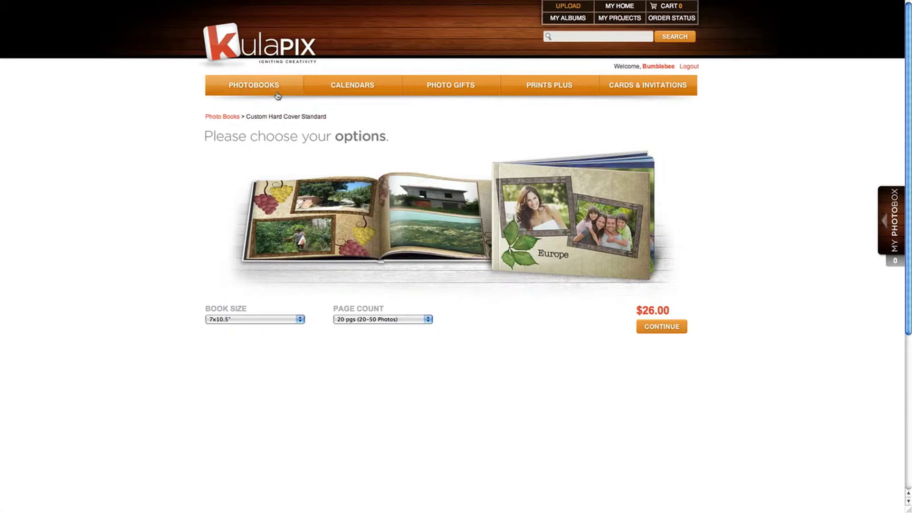
pyautogui.click(400, 331)
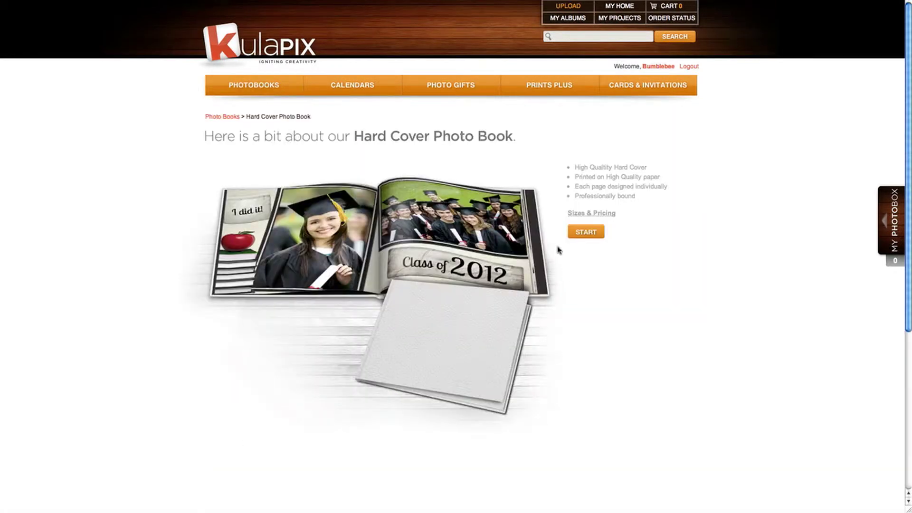
pyautogui.click(585, 232)
pyautogui.click(429, 319)
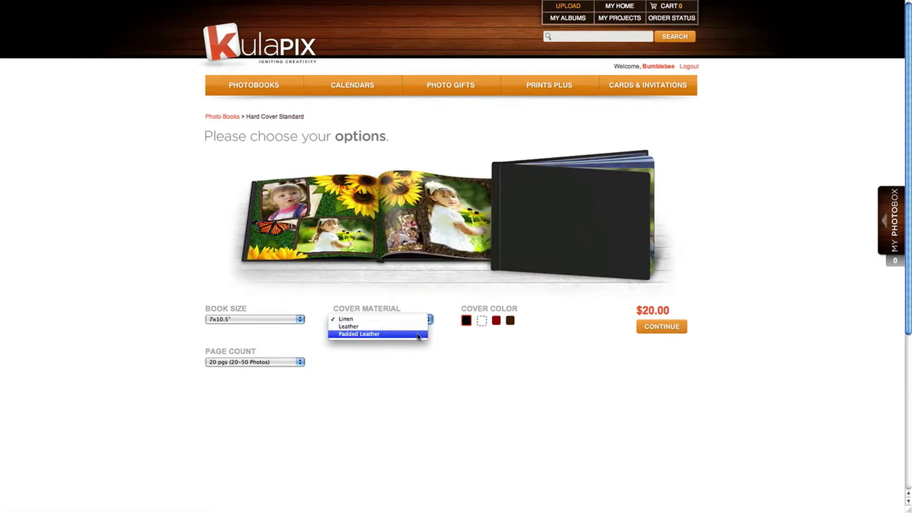
pyautogui.click(418, 334)
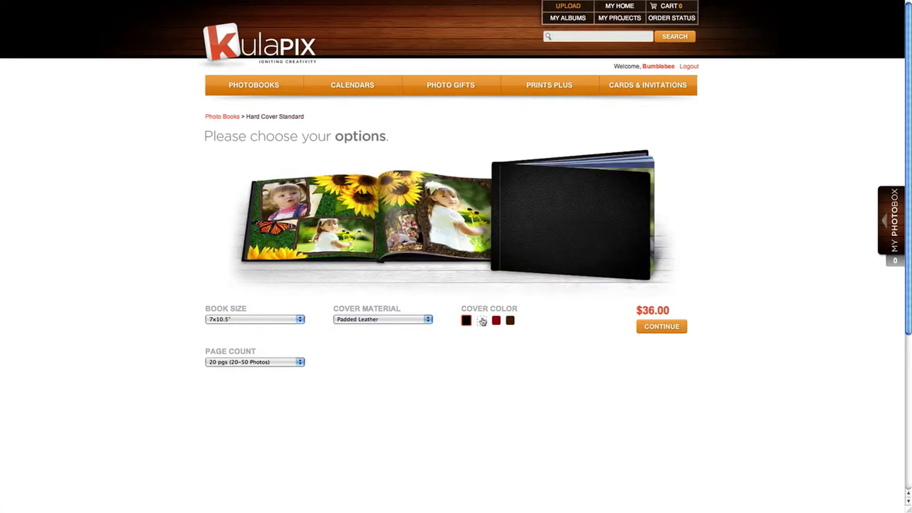
pyautogui.click(481, 321)
pyautogui.click(496, 322)
pyautogui.click(509, 323)
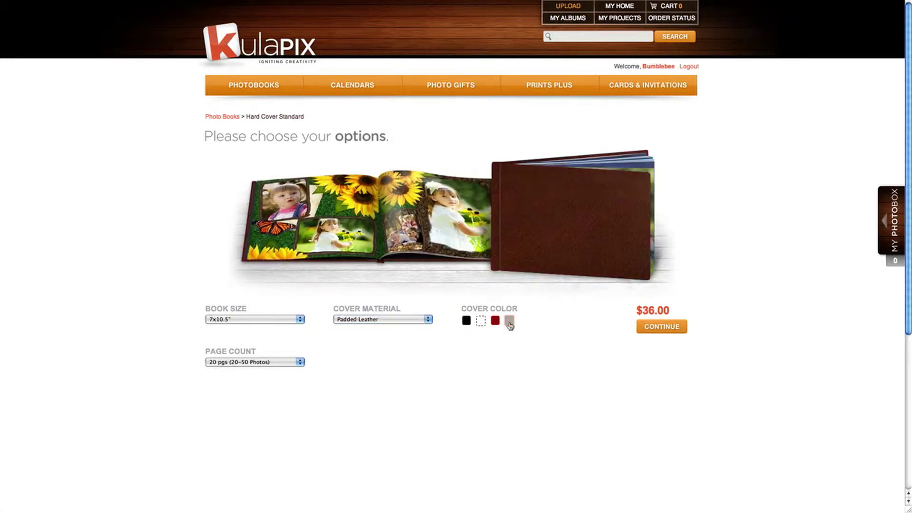
# Return to the photobook range and start a Custom Hard Cover photo book.
pyautogui.click(269, 86)
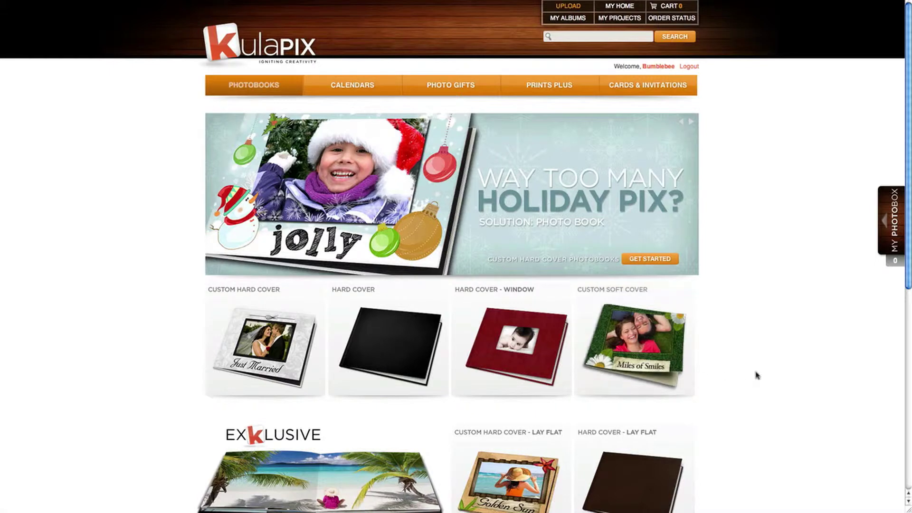
pyautogui.scroll(-5, 757, 376)
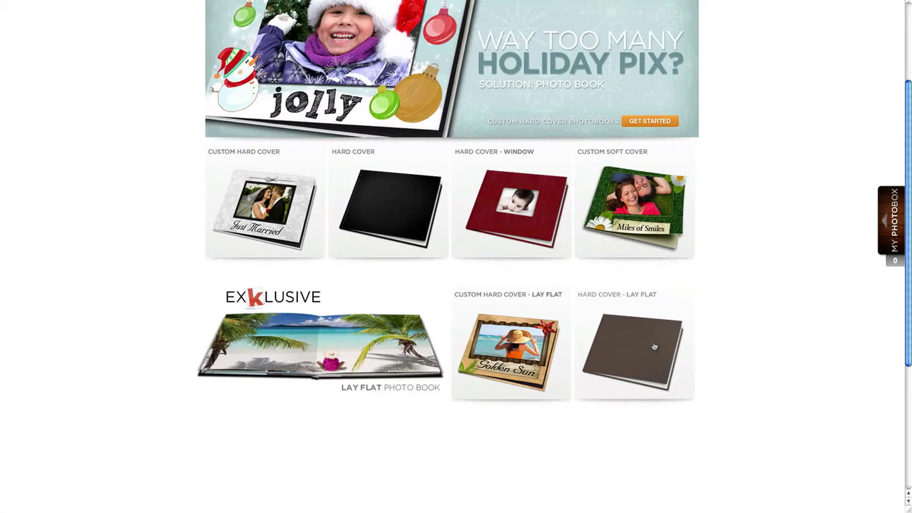
pyautogui.click(290, 236)
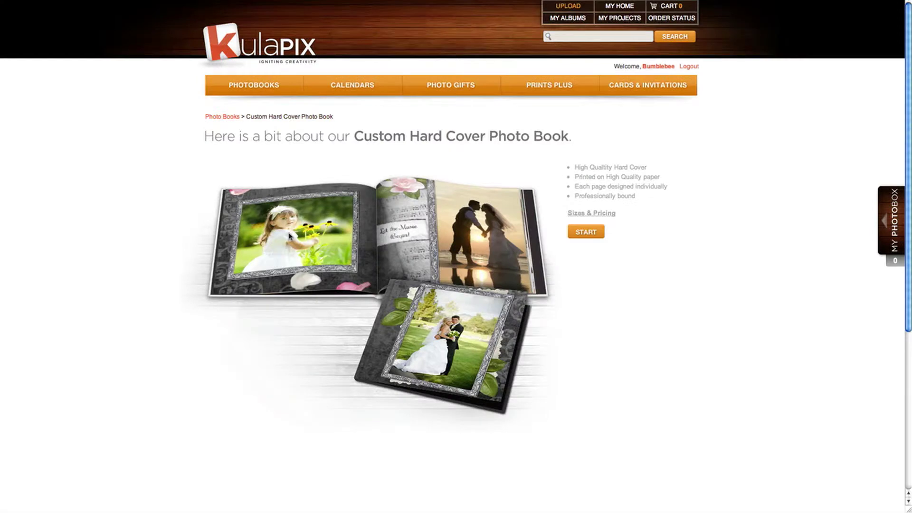
pyautogui.click(577, 236)
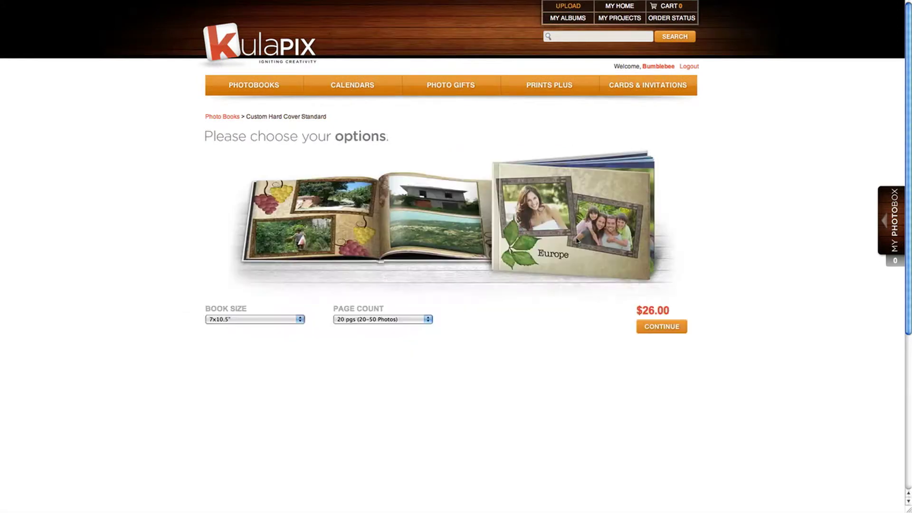
# Set the book size to 12x12" with 20 pages (20-50 Photos) and continue to the theme selection.
pyautogui.click(299, 320)
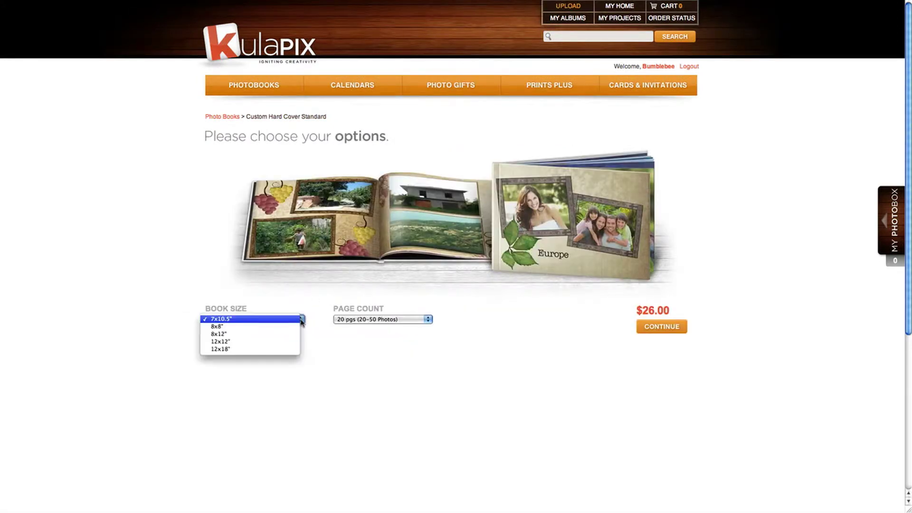
pyautogui.click(285, 342)
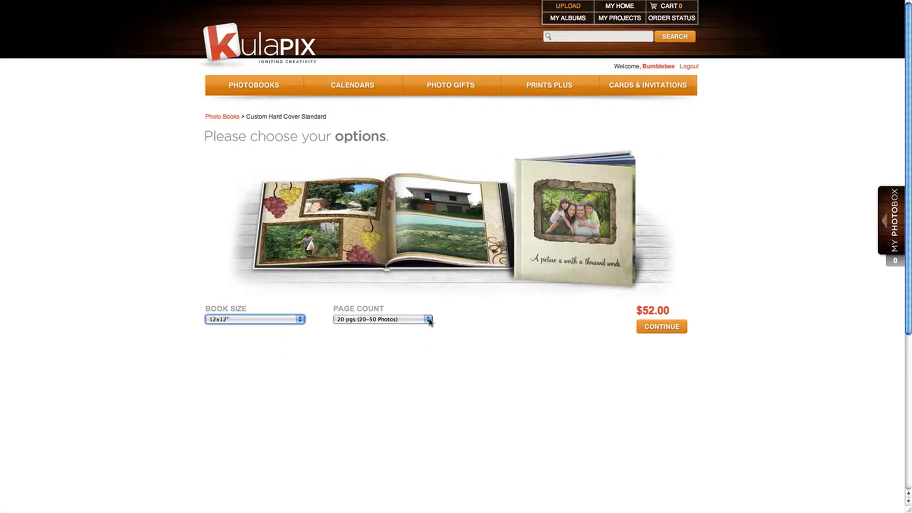
pyautogui.click(429, 320)
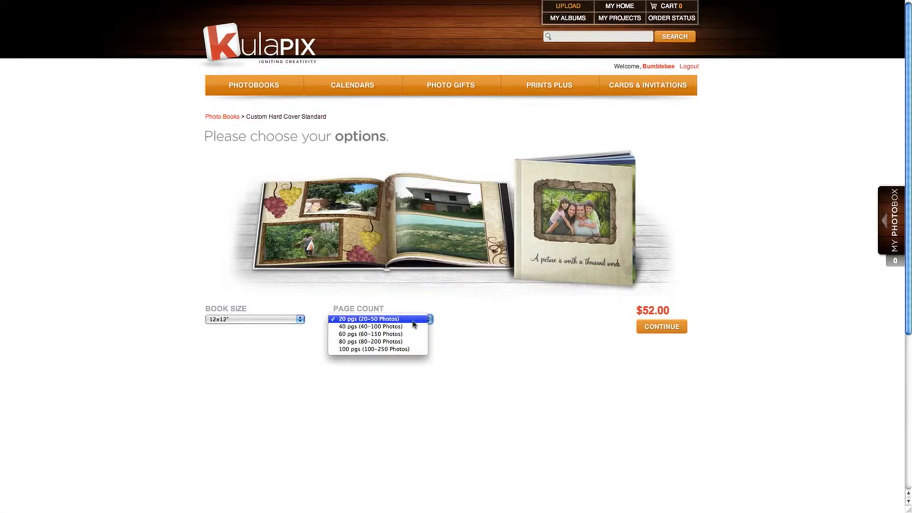
pyautogui.click(412, 321)
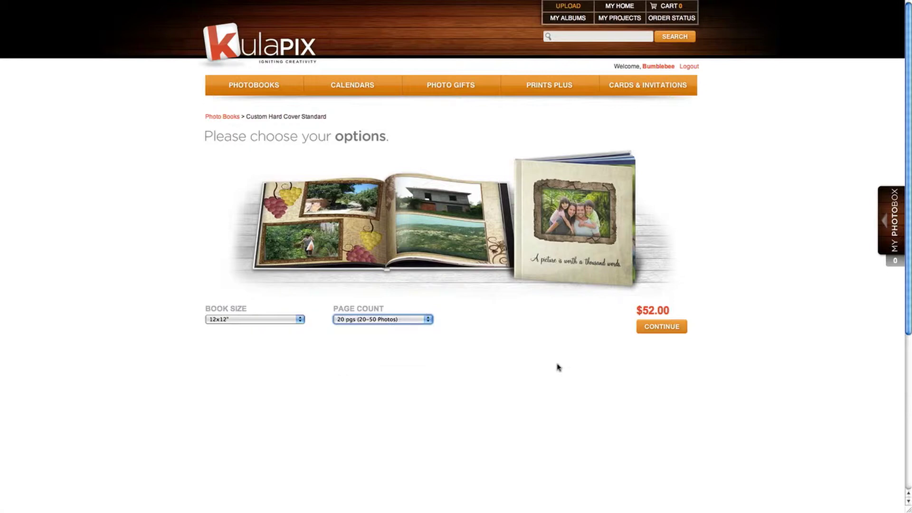
pyautogui.click(661, 327)
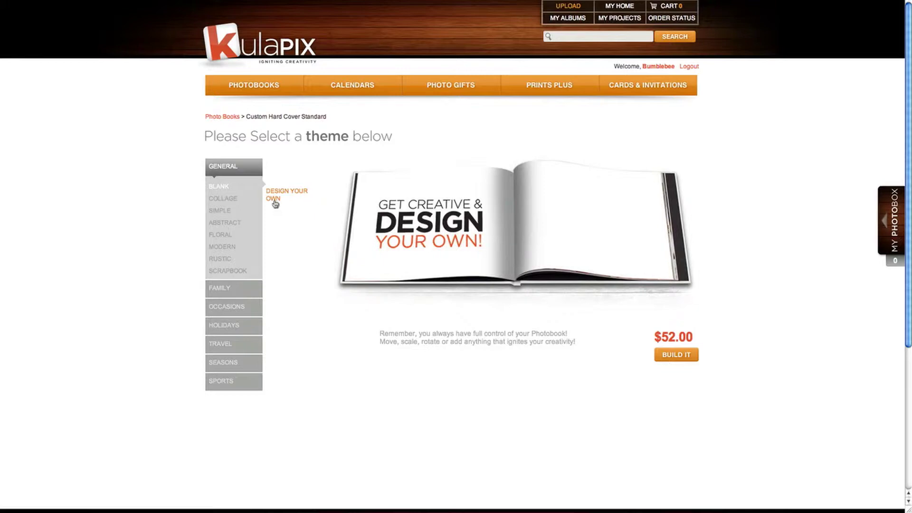
# Preview the Family themes for Mother, A Mother's Touch and Mom Knows Best.
pyautogui.click(226, 287)
pyautogui.moveTo(229, 219)
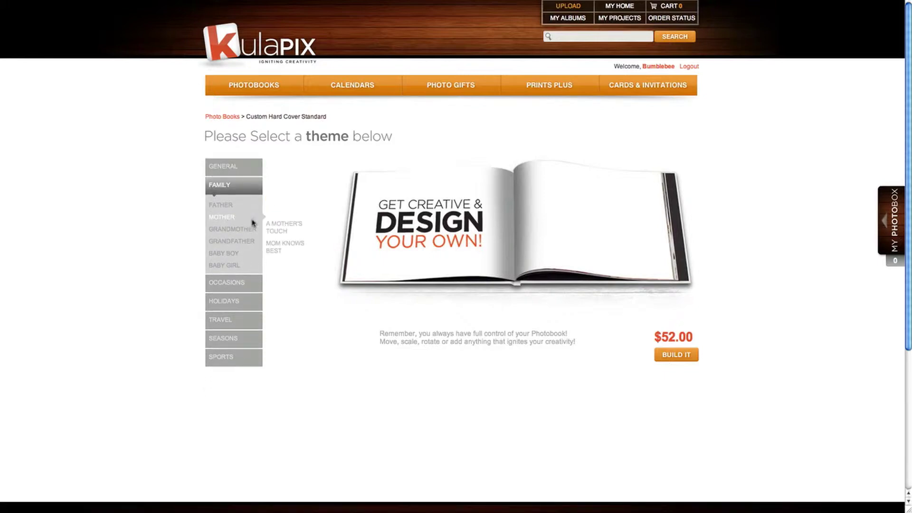
pyautogui.click(275, 225)
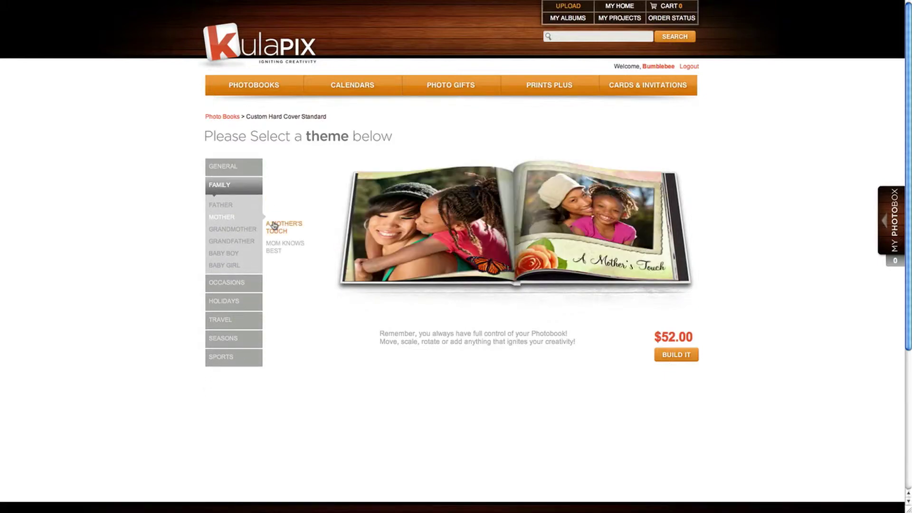
pyautogui.click(274, 247)
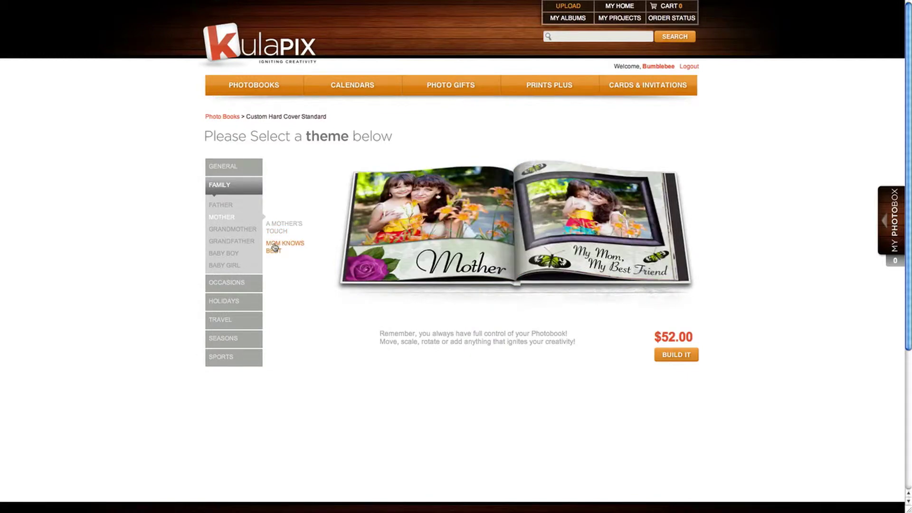
# Preview the Tropical travel theme By the Shore, choose Bamboo instead and start building the book.
pyautogui.click(222, 319)
pyautogui.moveTo(226, 278)
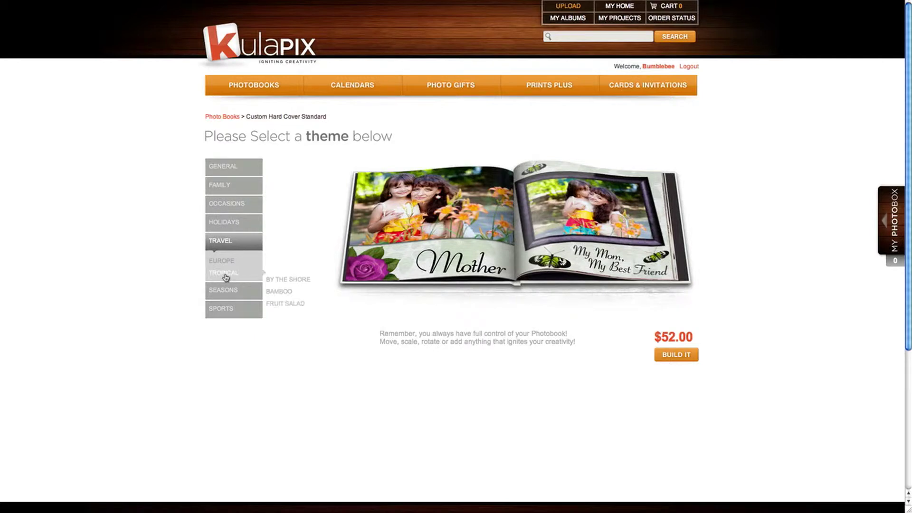
pyautogui.click(269, 281)
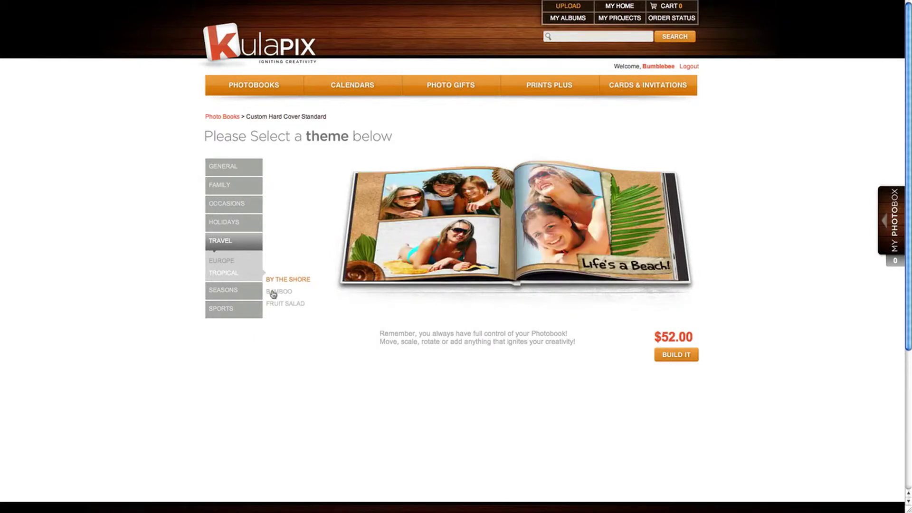
pyautogui.click(273, 293)
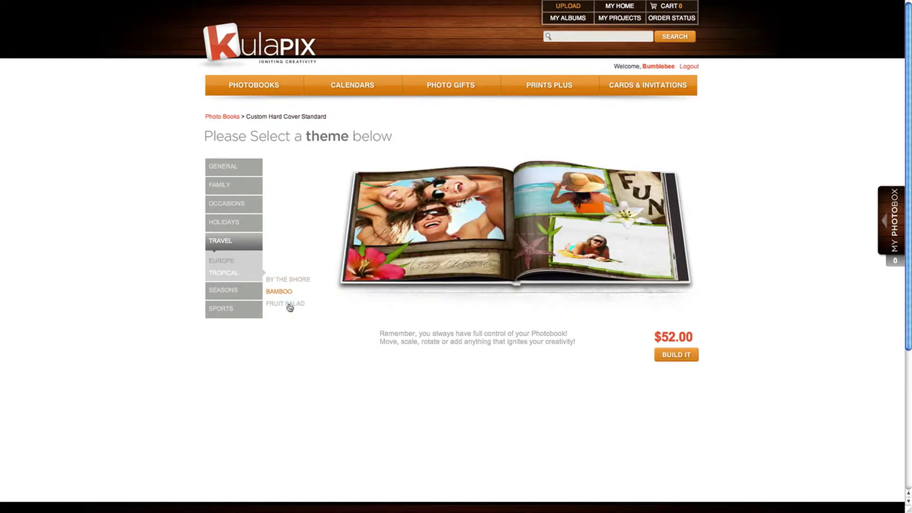
pyautogui.click(692, 364)
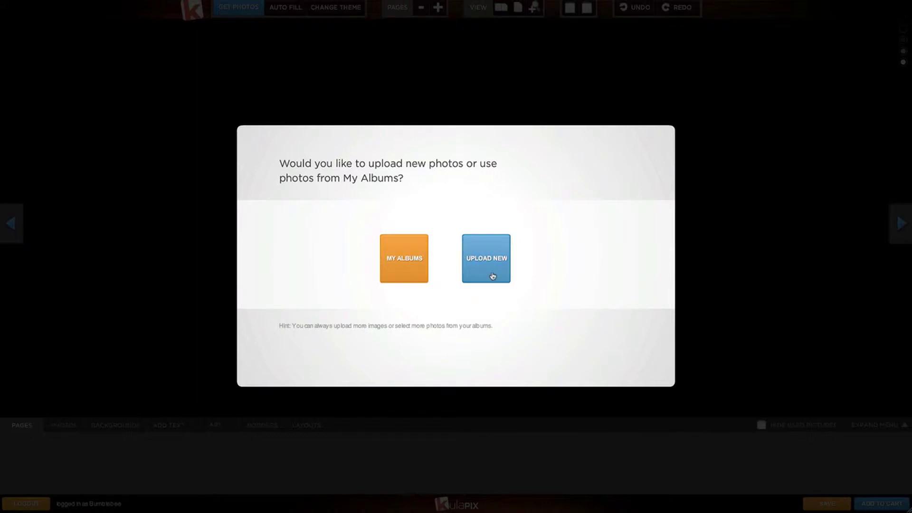
# Select all photos of the Vacation album in My Albums and continue with them.
pyautogui.click(415, 268)
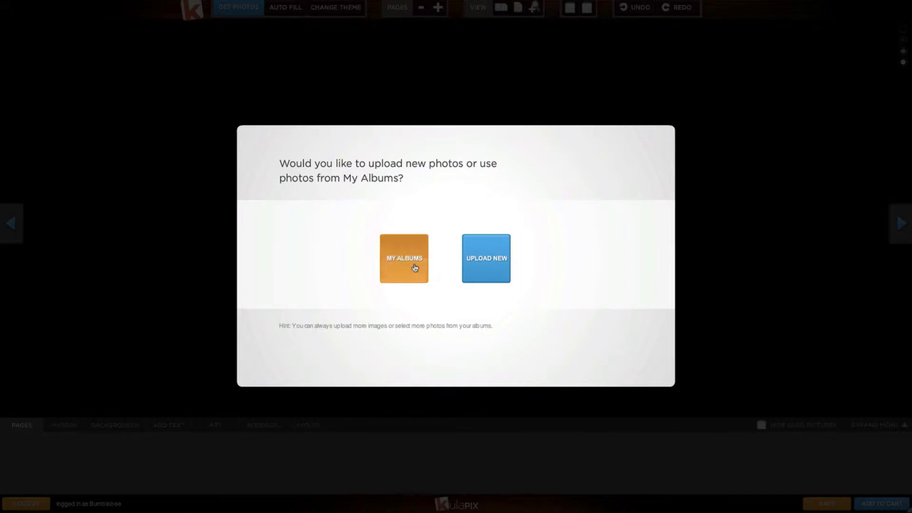
pyautogui.moveTo(388, 247); pyautogui.dragTo(387, 280)
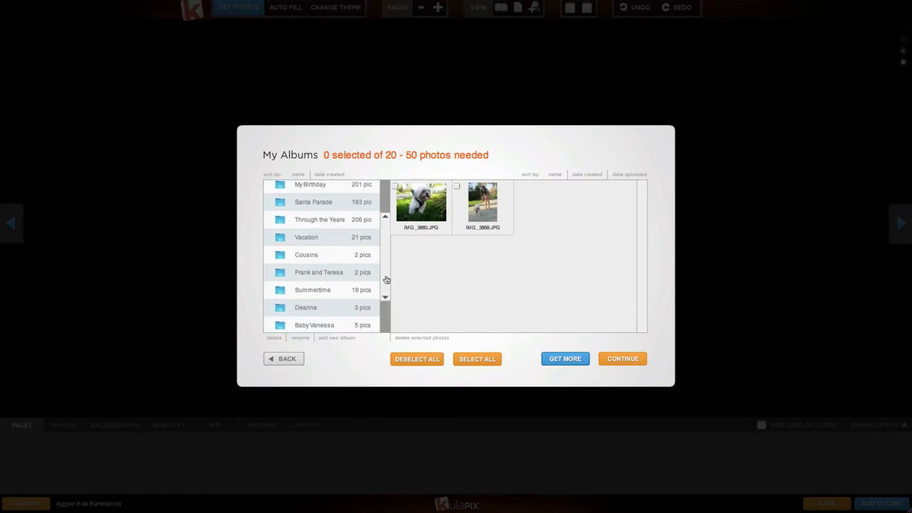
pyautogui.click(365, 242)
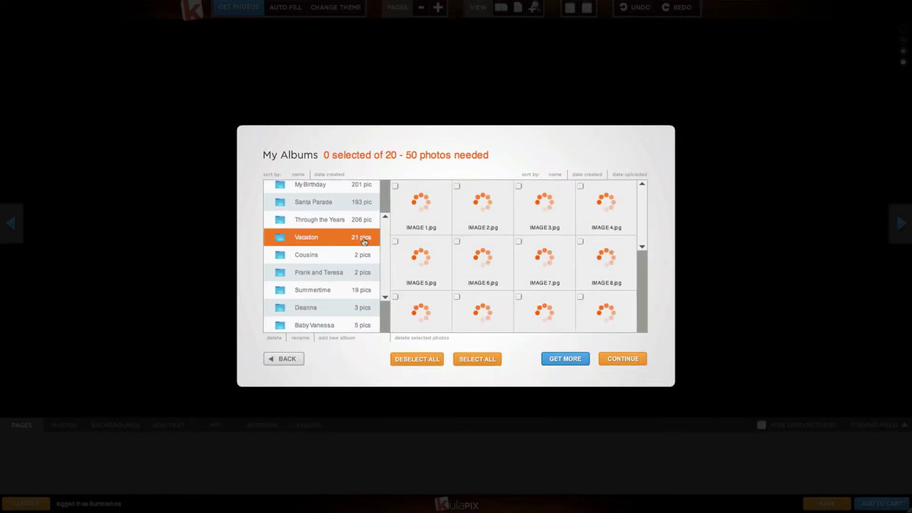
pyautogui.click(426, 213)
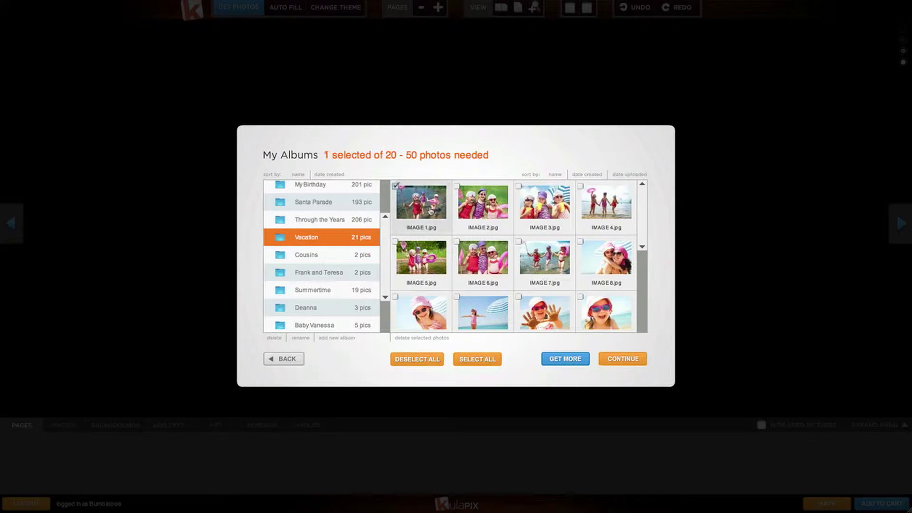
pyautogui.click(480, 217)
pyautogui.click(529, 217)
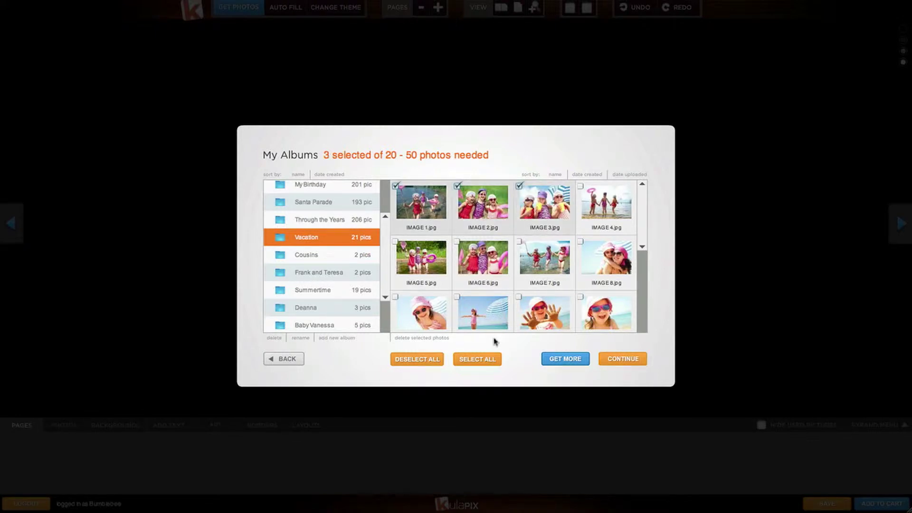
pyautogui.click(489, 359)
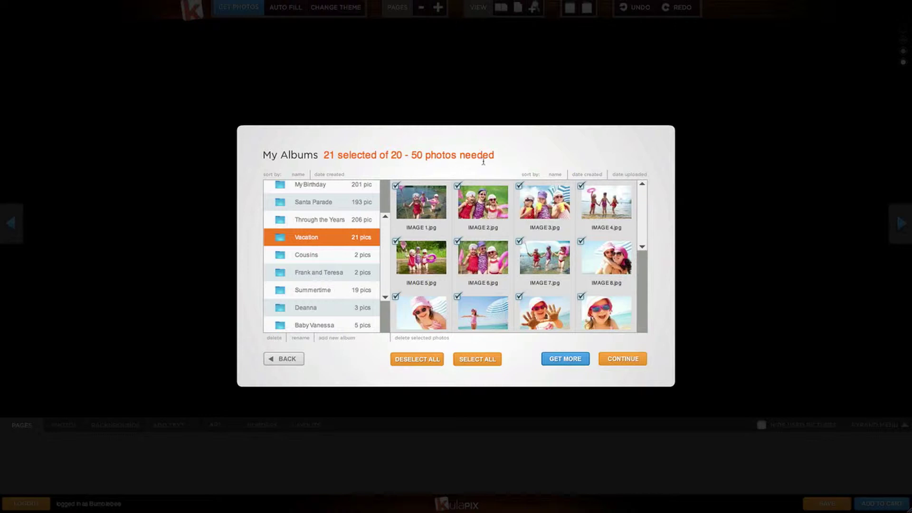
pyautogui.click(640, 361)
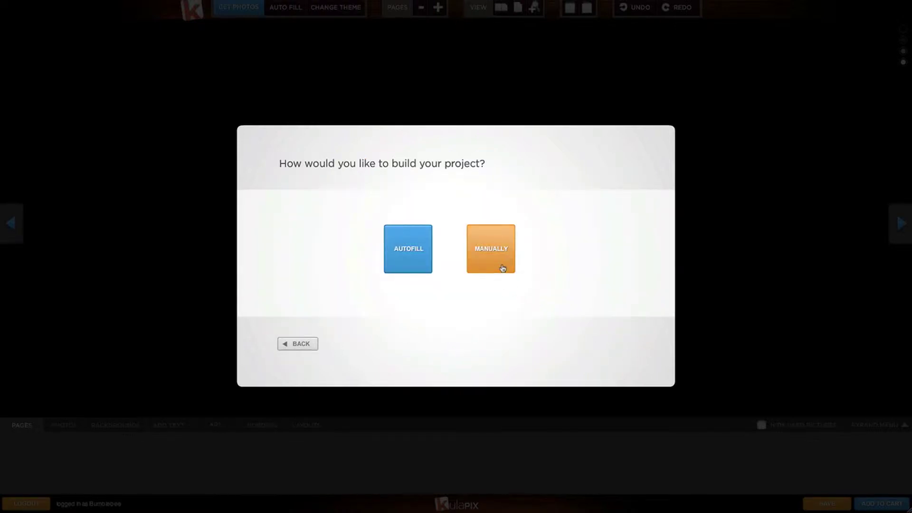
# Build the project with Autofill and open the book's custom cover in the flat editing view.
pyautogui.click(425, 266)
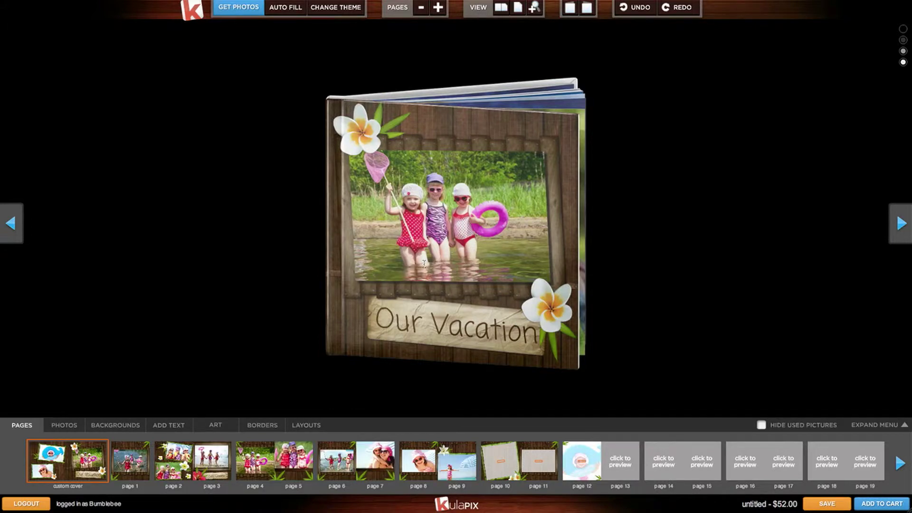
pyautogui.click(432, 245)
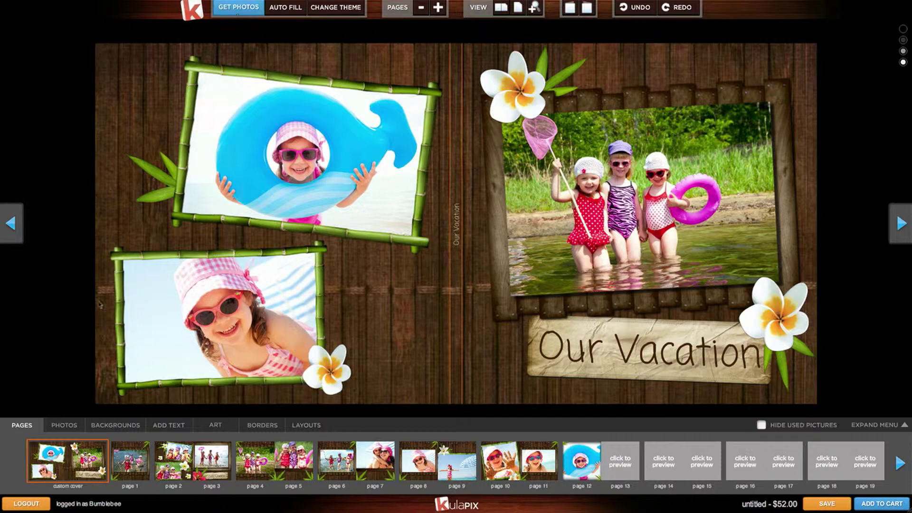
# Show the project's photos and open the choice of sources for getting more photos.
pyautogui.click(65, 426)
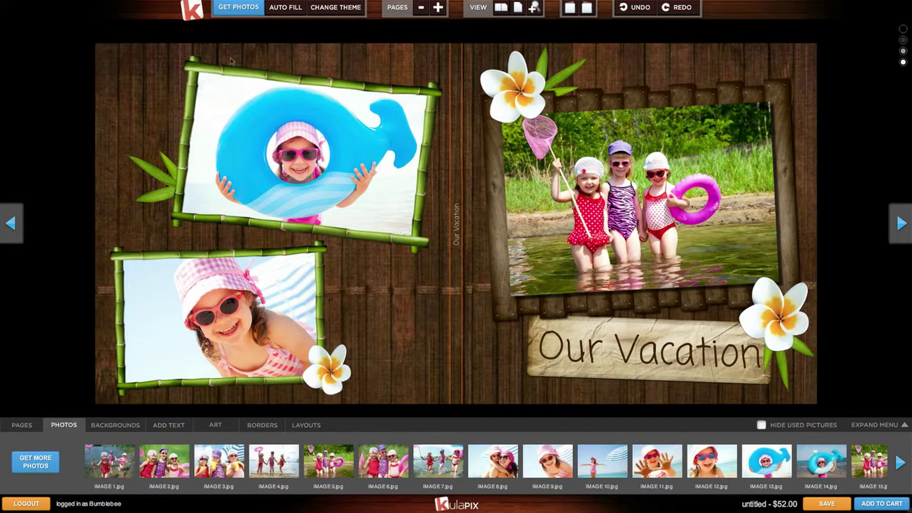
pyautogui.click(246, 7)
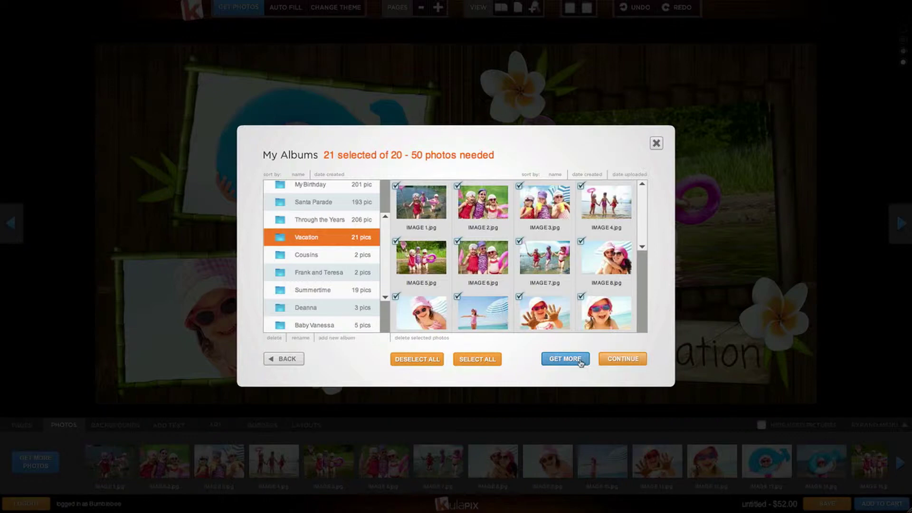
pyautogui.click(563, 360)
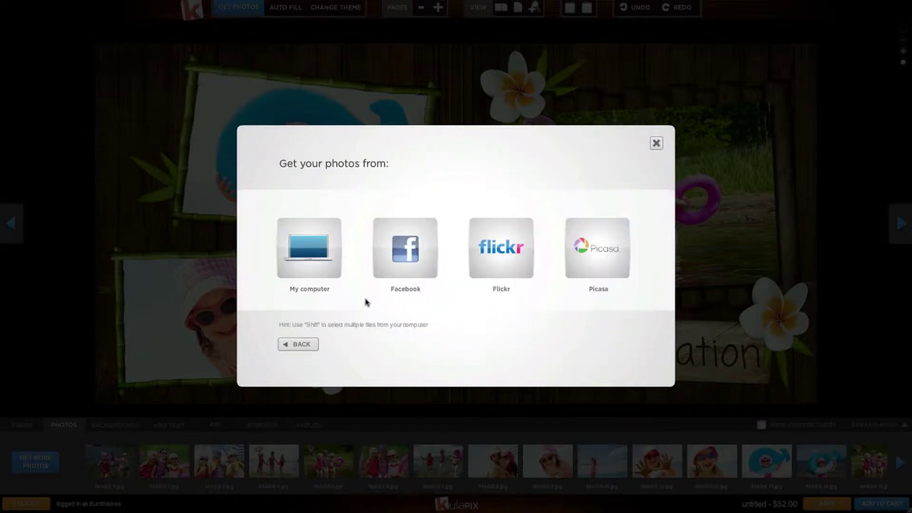
# Upload IMAGE 22.jpg from the computer's Desktop folder Beach and continue to the project.
pyautogui.click(323, 270)
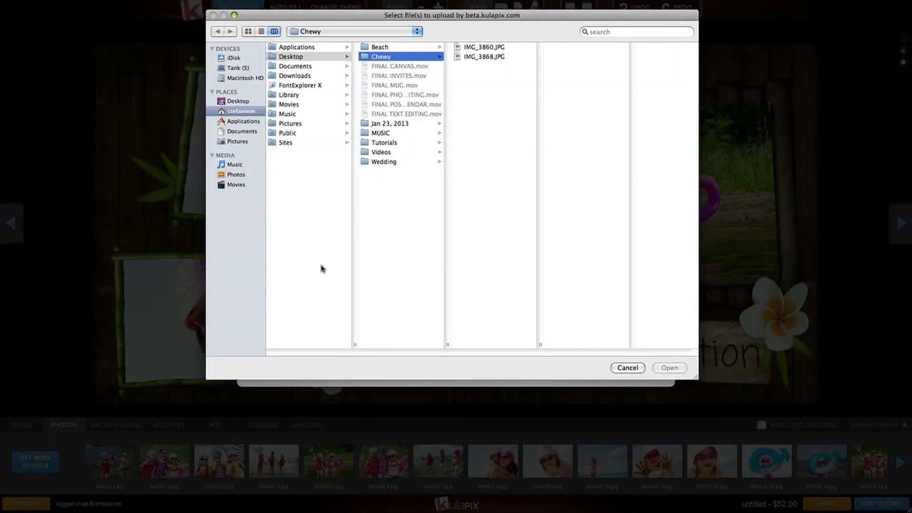
pyautogui.click(393, 49)
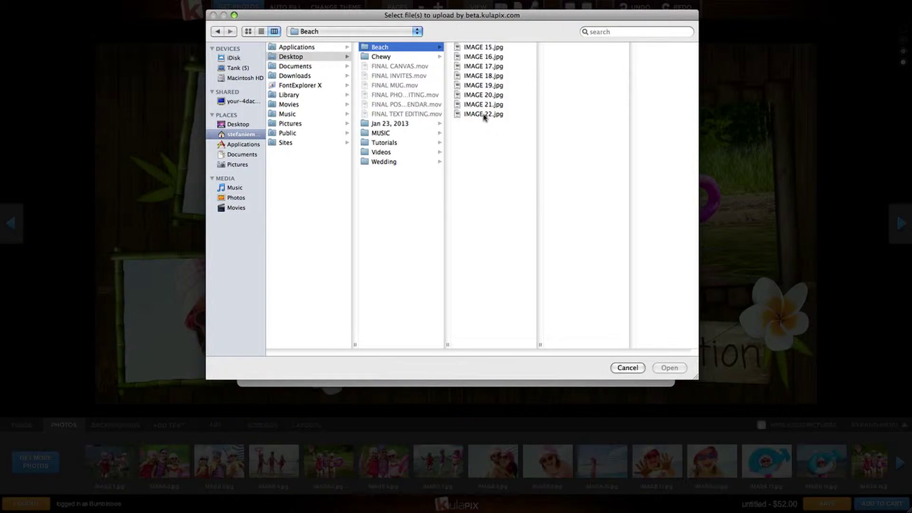
pyautogui.click(484, 115)
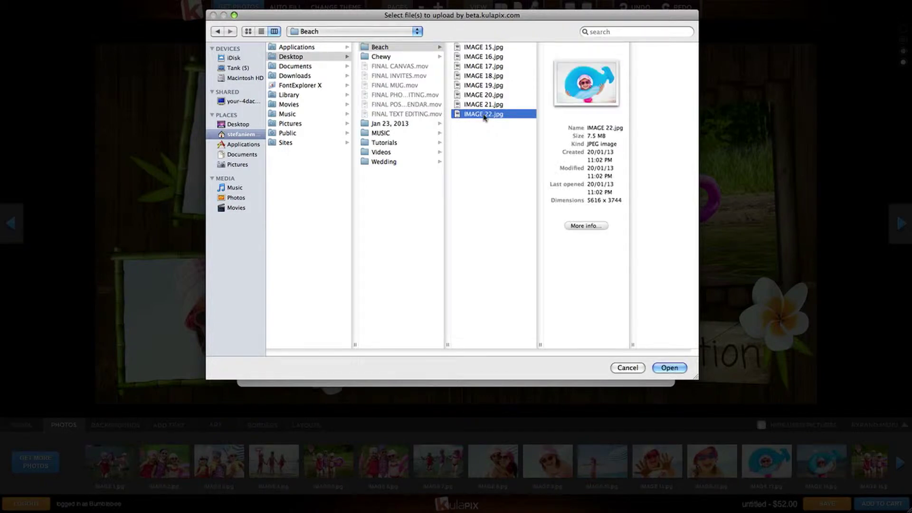
pyautogui.click(670, 368)
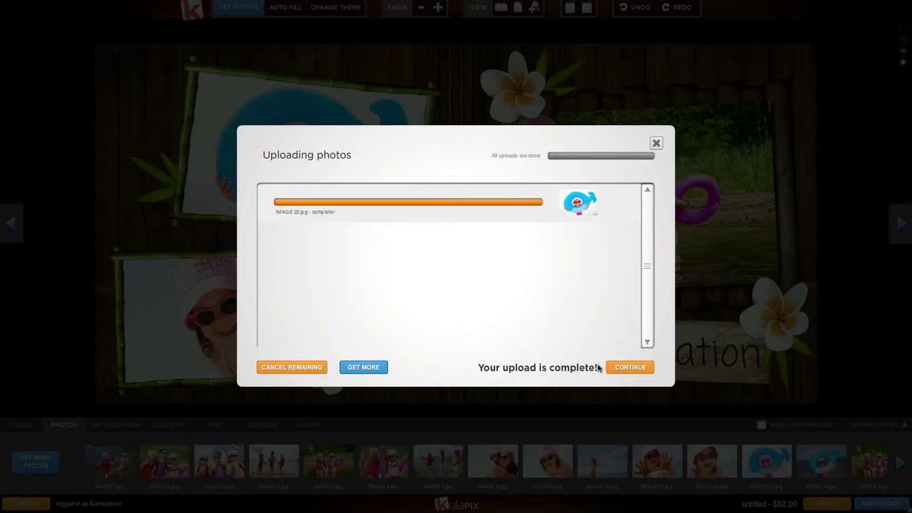
pyautogui.click(612, 369)
# Hide the used pictures among the project's photos to check for unused ones, and show all pictures again.
pyautogui.click(760, 425)
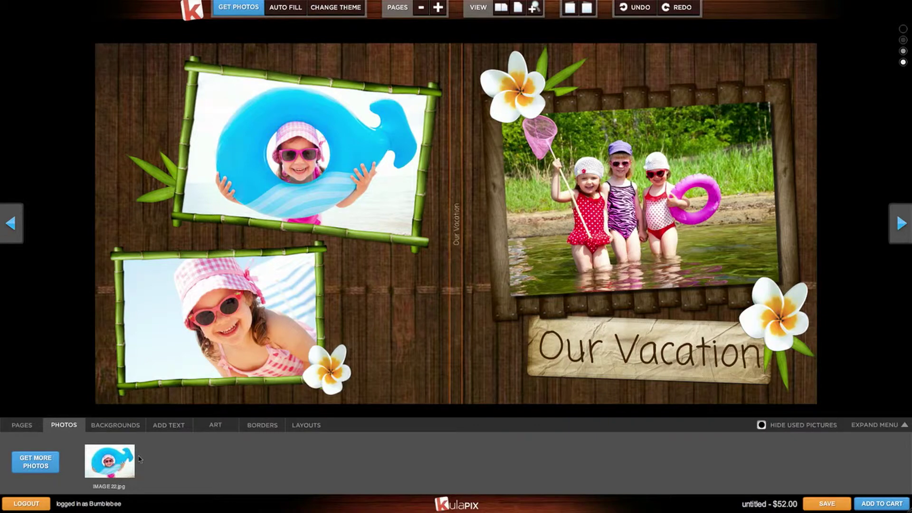
pyautogui.click(761, 425)
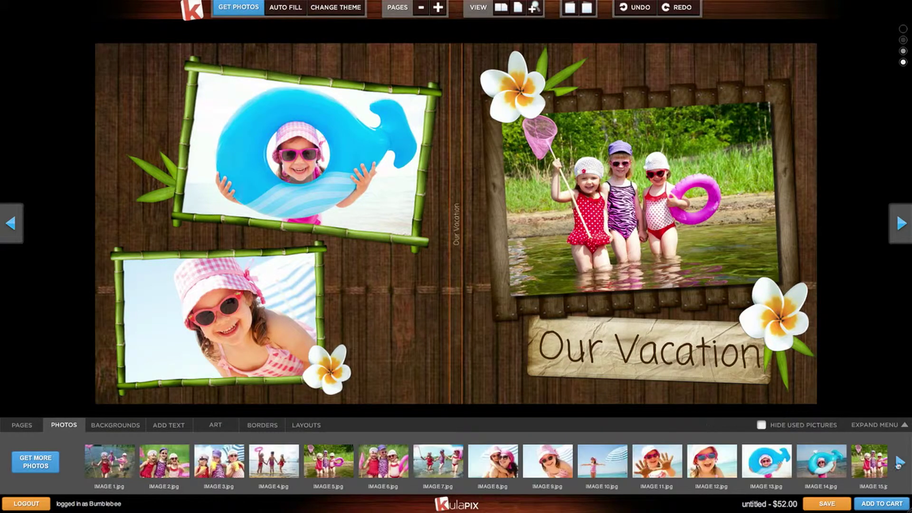
# Place IMAGE 22.jpg in the front cover's frame, and add and delete a loose copy of it on the cover.
pyautogui.moveTo(673, 321); pyautogui.dragTo(632, 230)
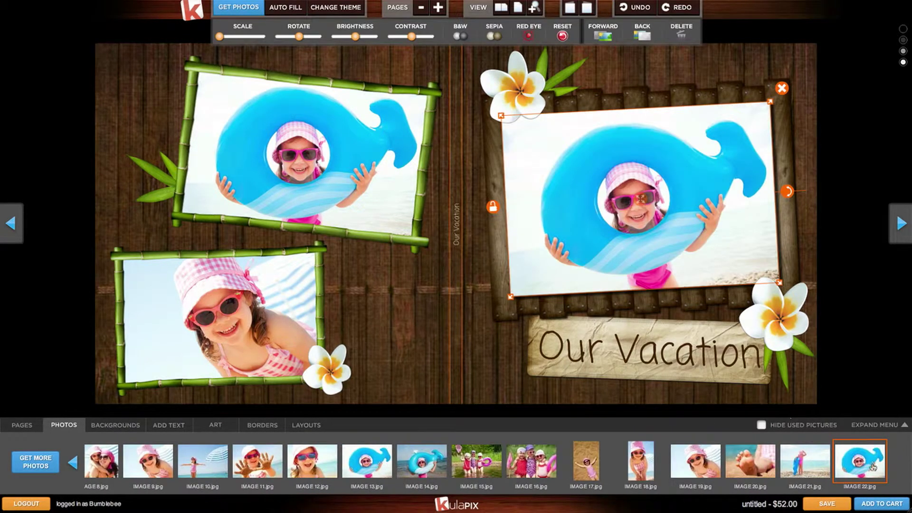
pyautogui.moveTo(726, 418); pyautogui.dragTo(392, 307)
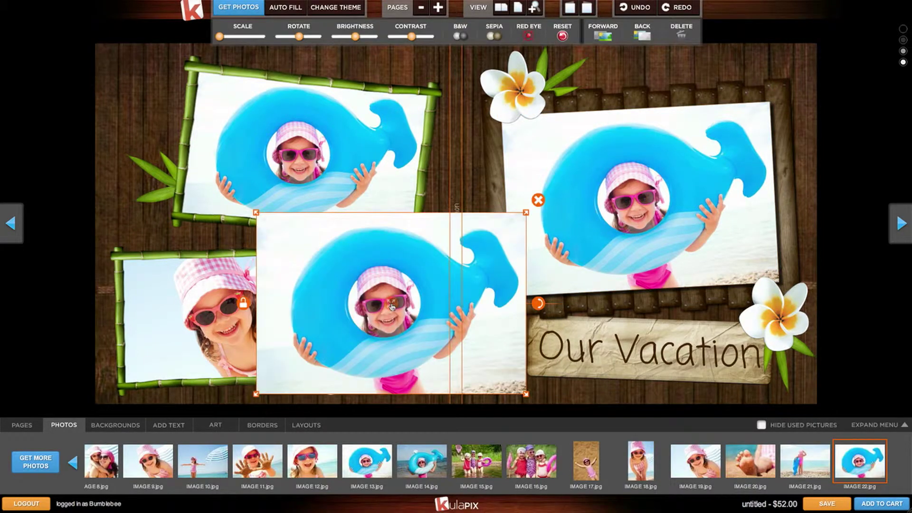
pyautogui.click(538, 201)
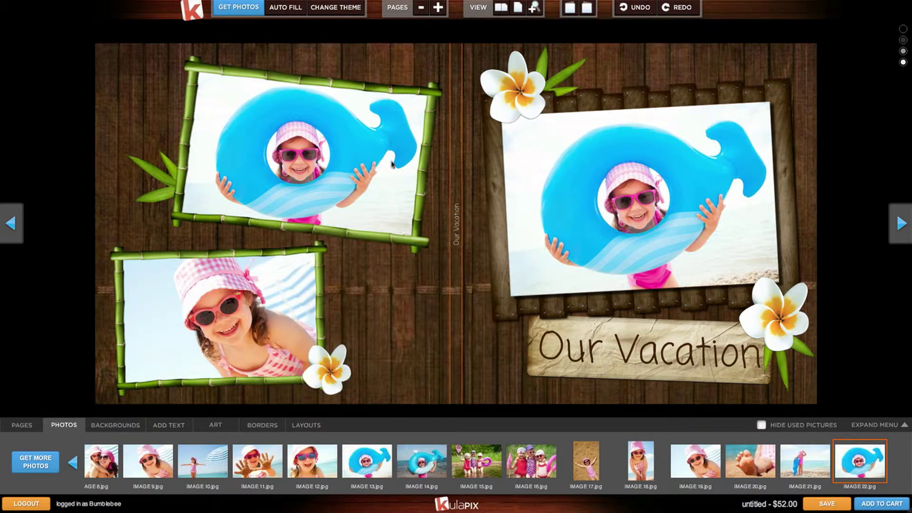
# Redo the book's Autofill with all photos and open the rebuilt cover in the flat editing view.
pyautogui.click(302, 15)
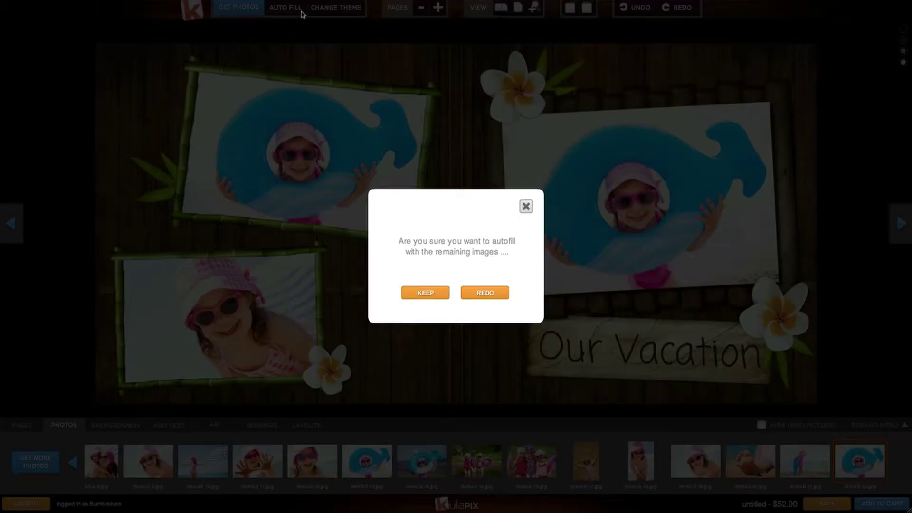
pyautogui.click(485, 292)
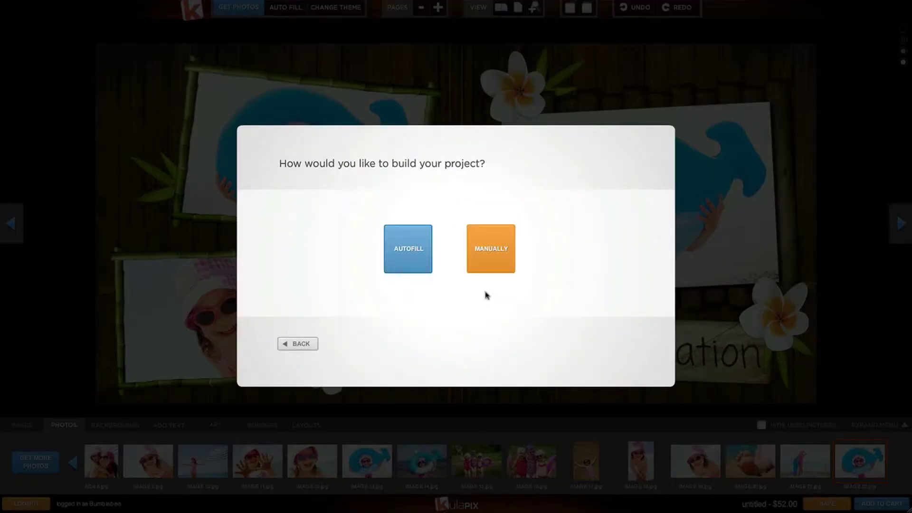
pyautogui.click(418, 263)
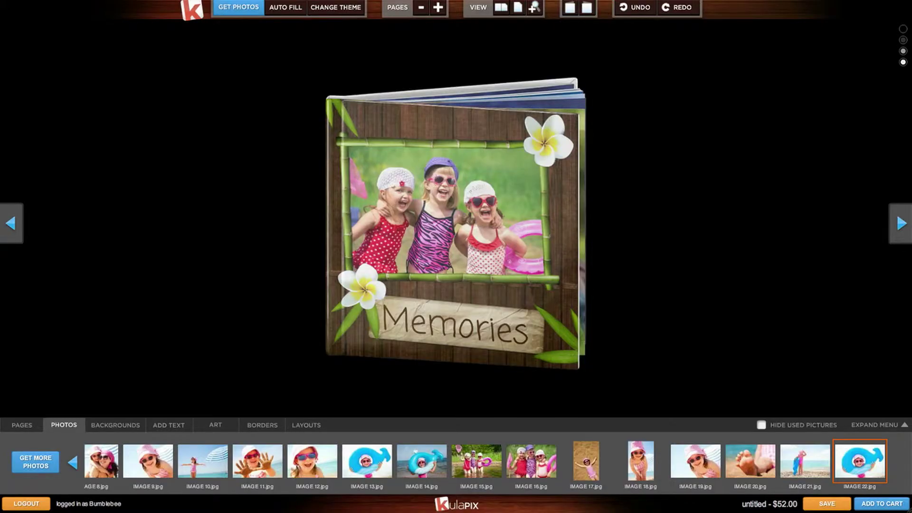
pyautogui.click(456, 232)
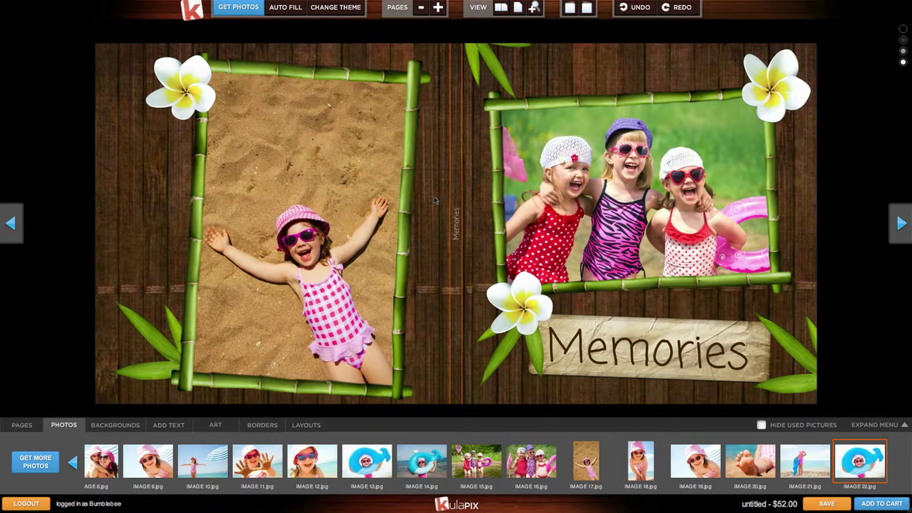
# Browse the categories for changing the theme and select Fruit Salad from Travel.
pyautogui.click(354, 14)
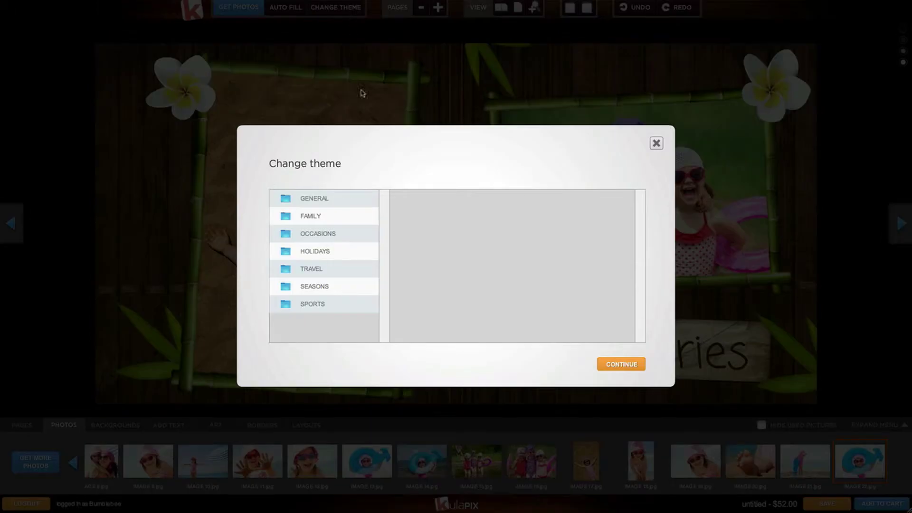
pyautogui.click(339, 201)
pyautogui.click(326, 253)
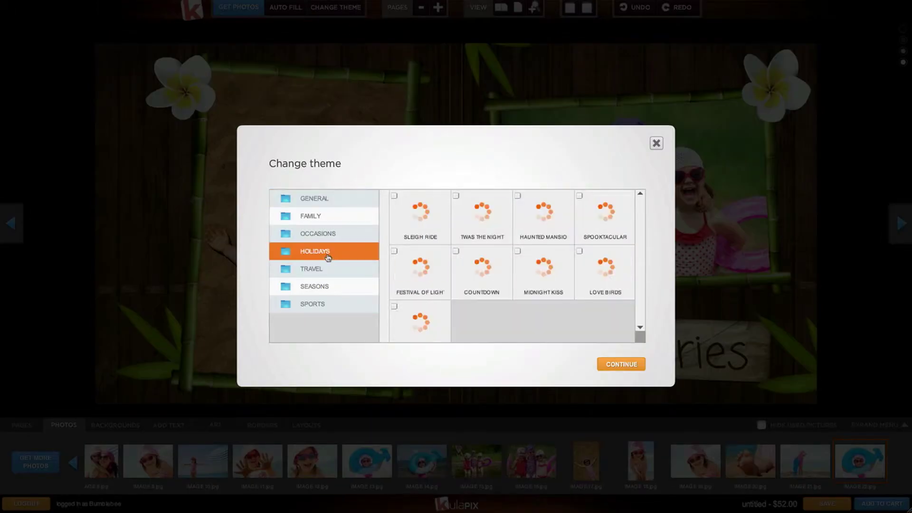
pyautogui.click(326, 272)
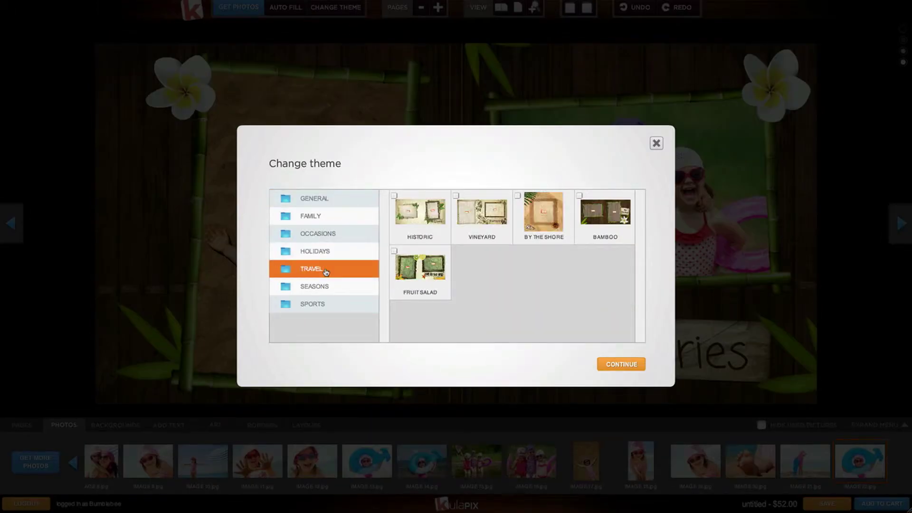
pyautogui.click(326, 285)
pyautogui.click(326, 271)
pyautogui.click(435, 280)
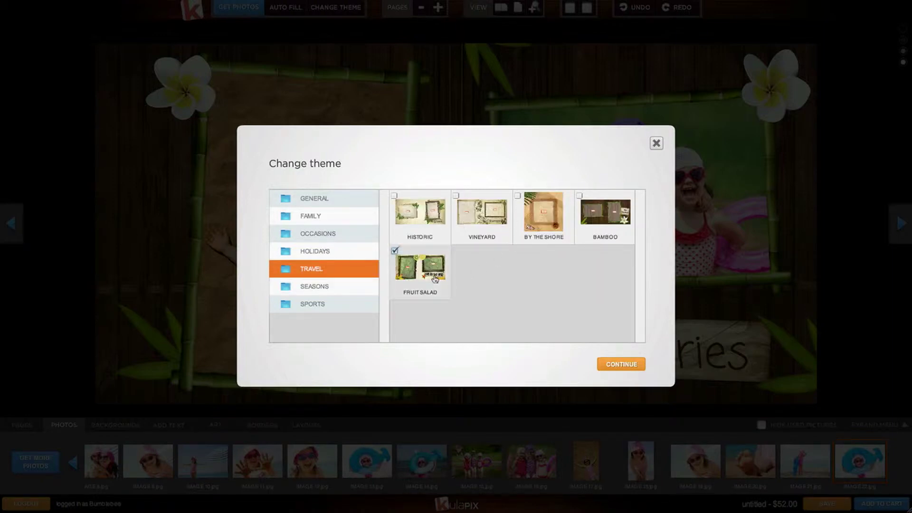
# Confirm replacing the current project with the selected theme and rebuild the book with Autofill.
pyautogui.click(621, 365)
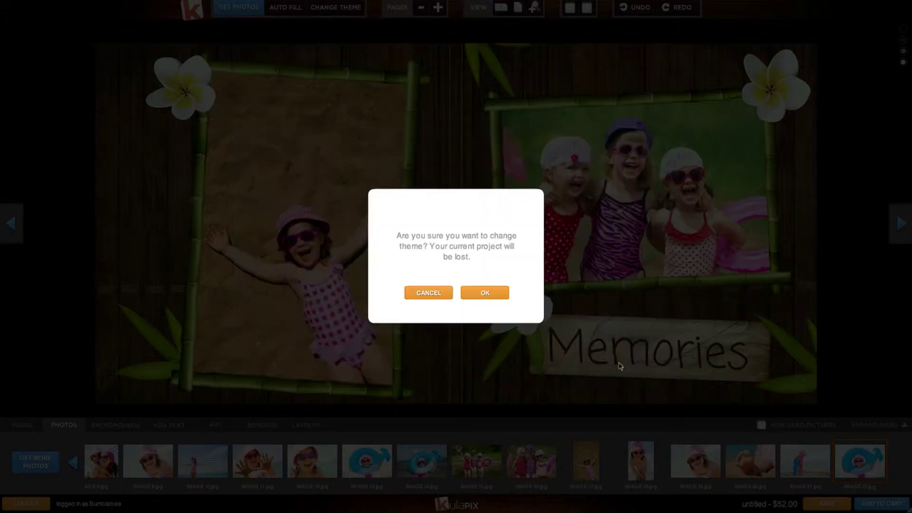
pyautogui.click(504, 294)
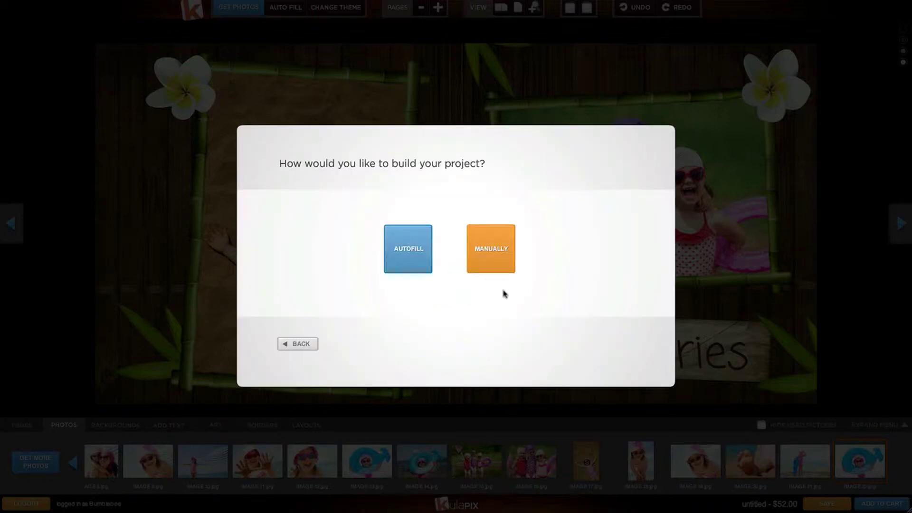
pyautogui.click(422, 266)
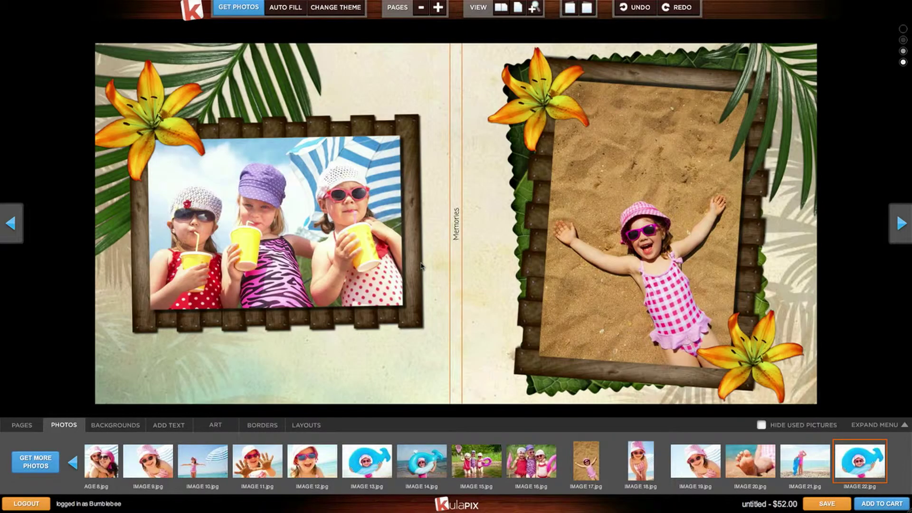
# Go to page 1 of the book, add extra pages after it and remove them again.
pyautogui.click(902, 233)
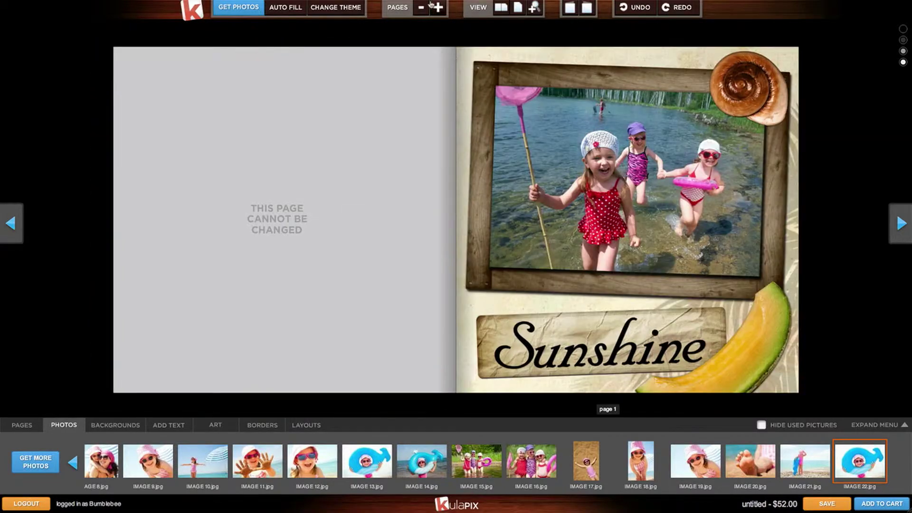
pyautogui.click(438, 7)
pyautogui.click(422, 8)
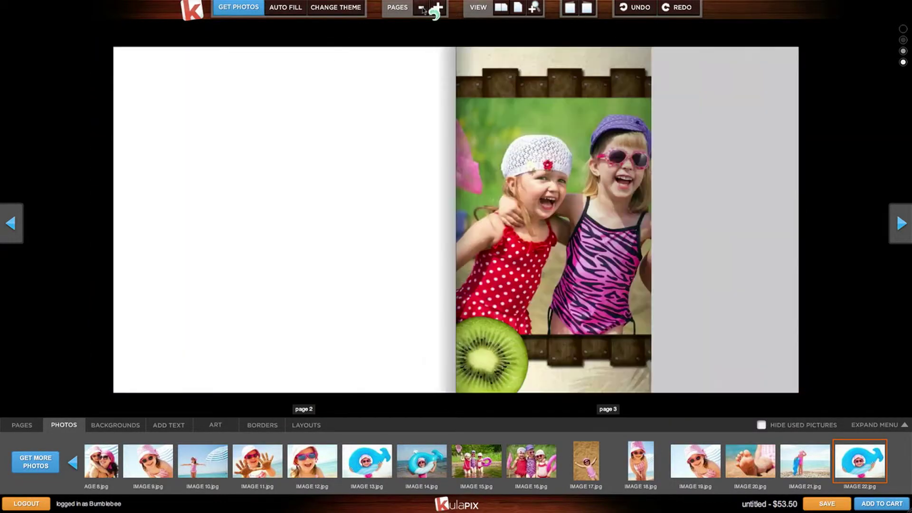
pyautogui.click(422, 8)
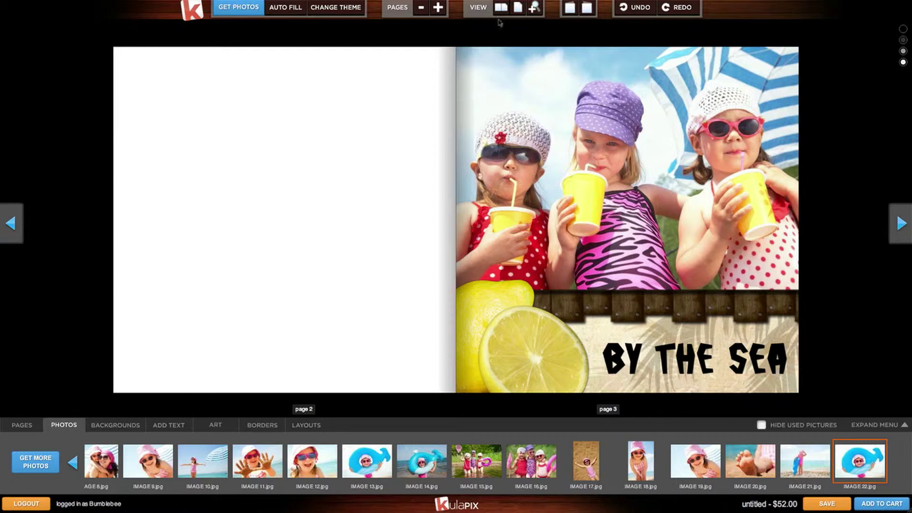
# View page 3 as a single page, return to the two-page spread, and zoom in on page 3 and back out.
pyautogui.click(519, 9)
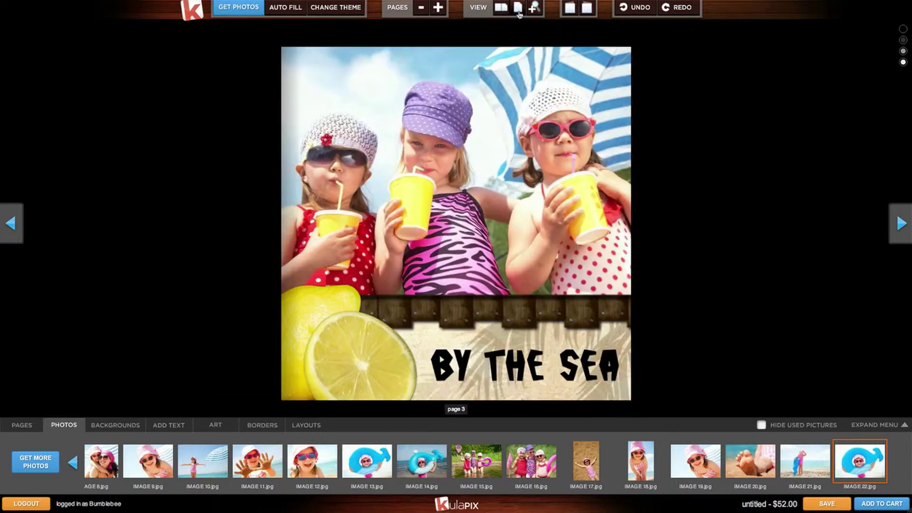
pyautogui.click(503, 12)
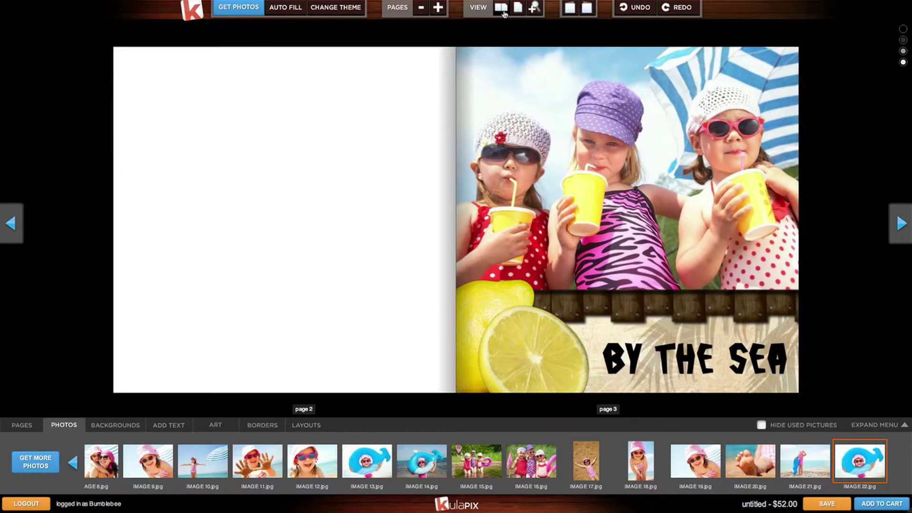
pyautogui.click(535, 11)
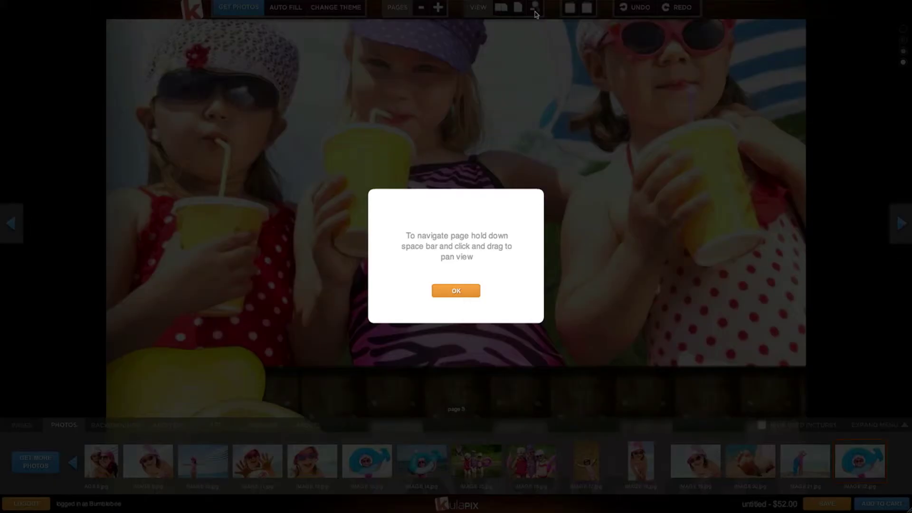
pyautogui.click(456, 293)
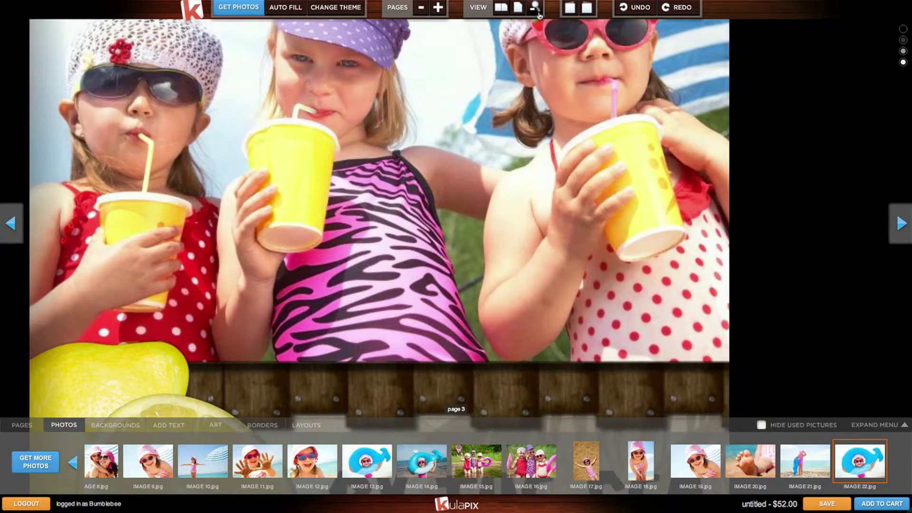
pyautogui.click(538, 13)
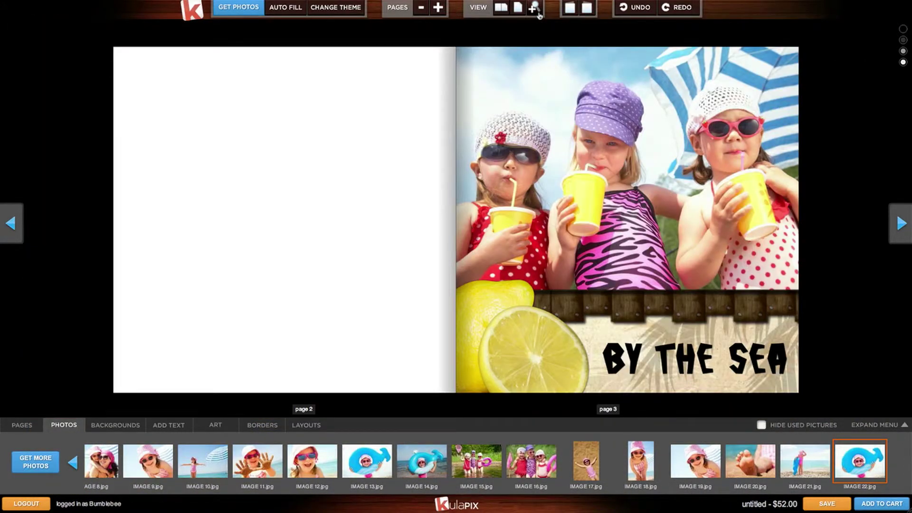
# Look at the closed book's front and back covers and open the cover in the flat editing view.
pyautogui.click(572, 14)
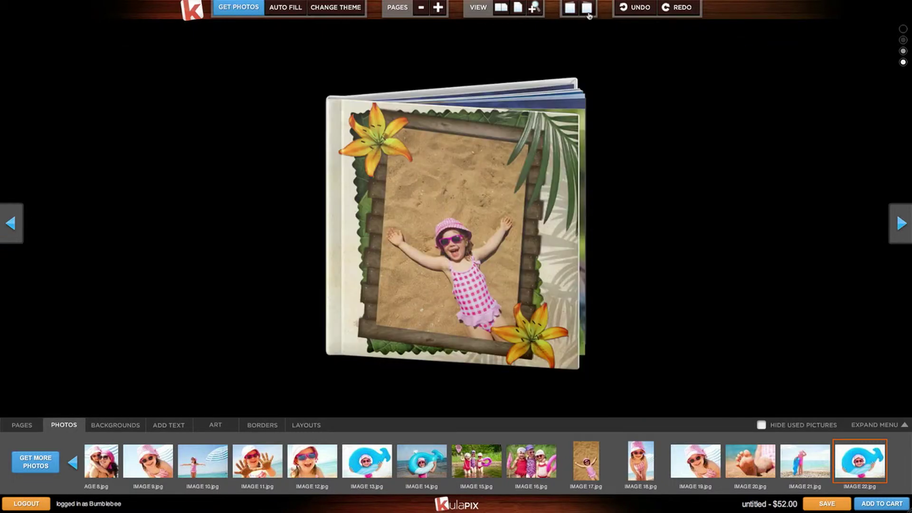
pyautogui.click(588, 16)
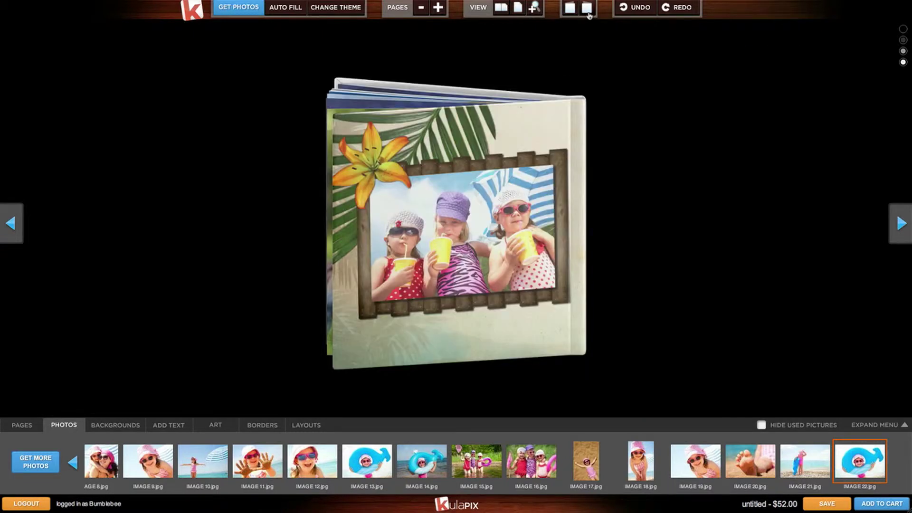
pyautogui.click(543, 170)
pyautogui.click(543, 170)
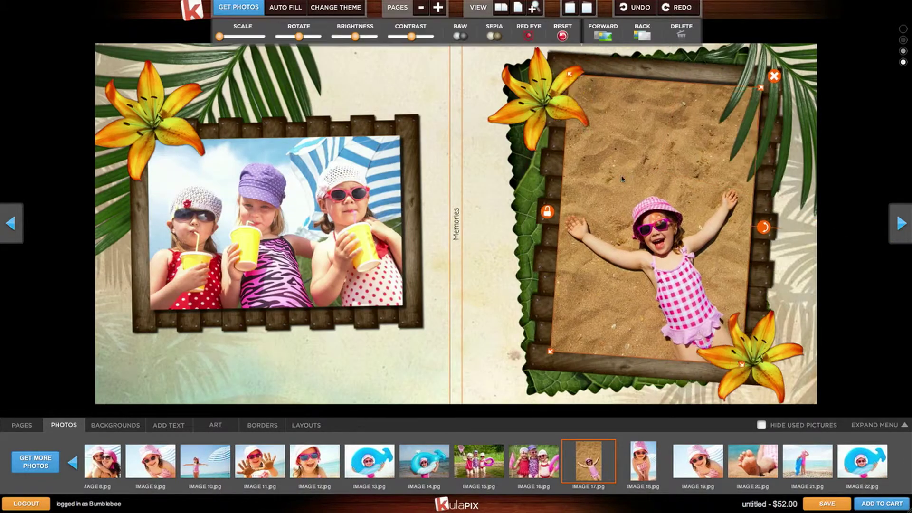
# Move the front cover's framed photo, undo and redo the move, and shift the photo back toward the spine.
pyautogui.moveTo(622, 178); pyautogui.dragTo(625, 179)
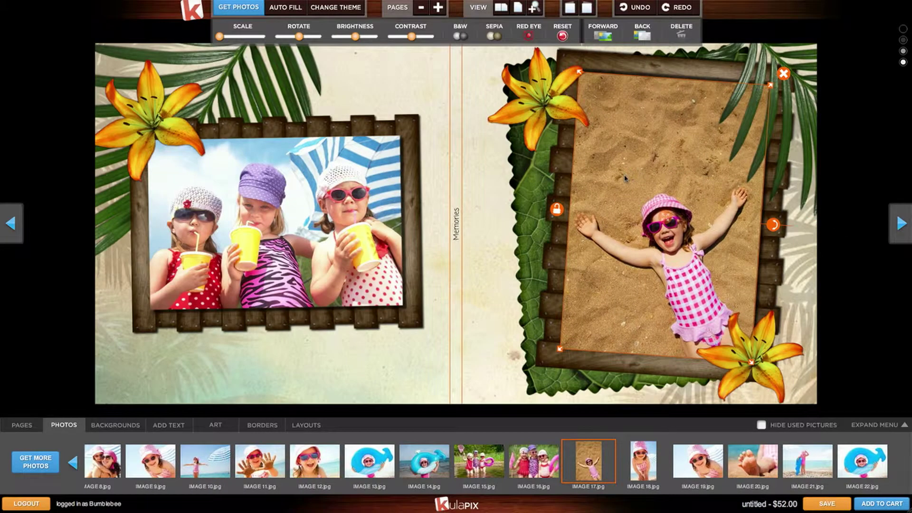
pyautogui.click(645, 13)
pyautogui.click(684, 9)
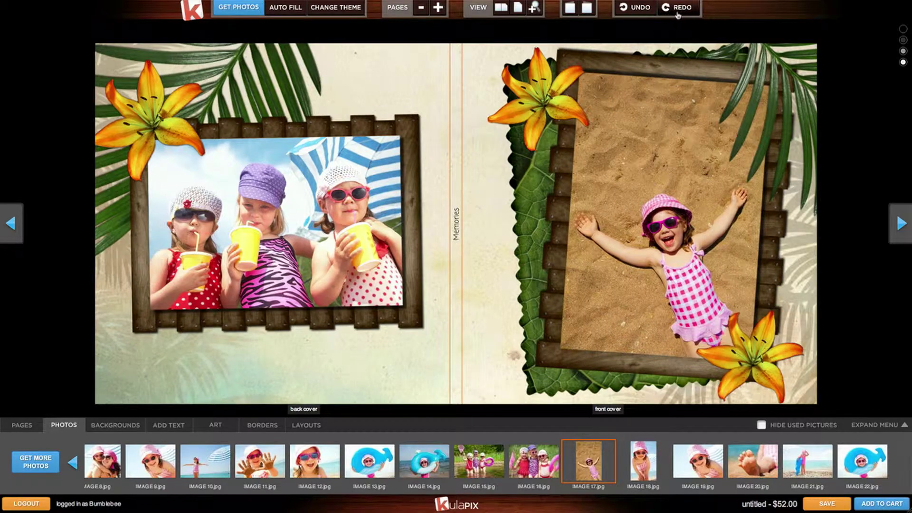
pyautogui.click(649, 110)
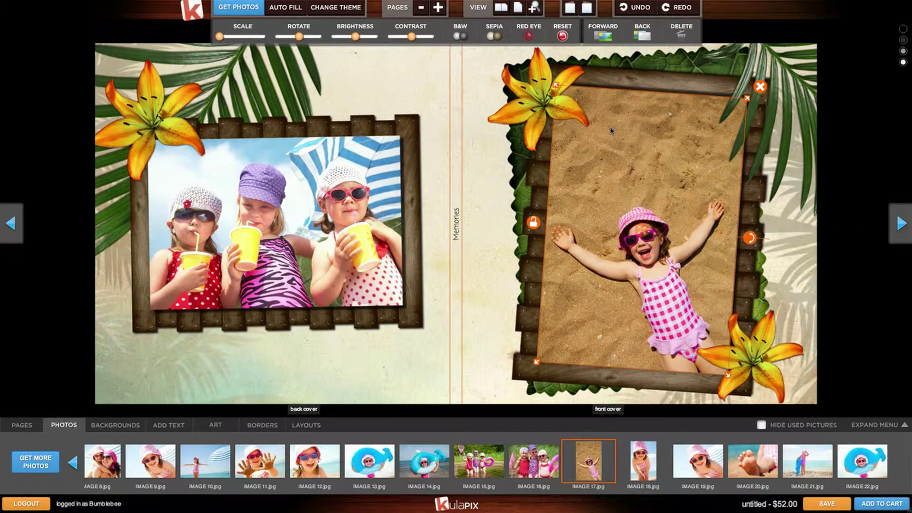
# Change the workspace's background colour from black to the lighter grey.
pyautogui.click(903, 62)
pyautogui.click(903, 51)
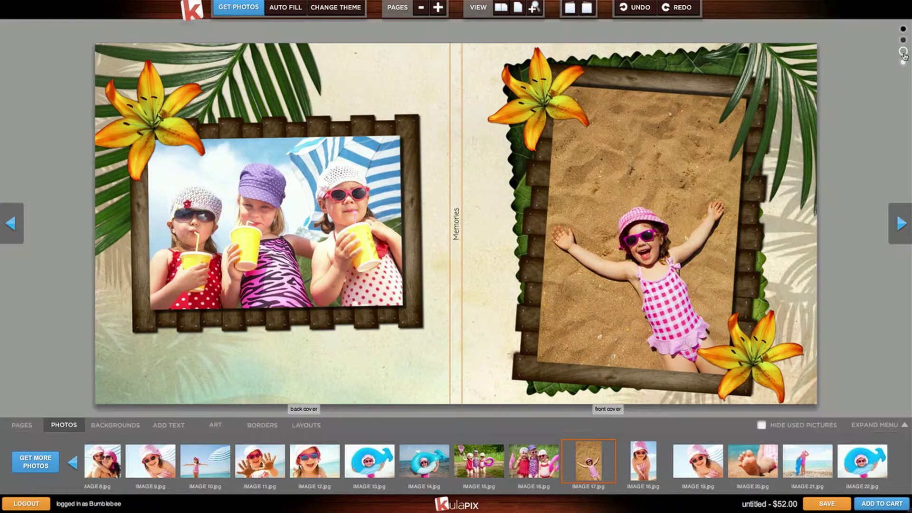
# Change the workspace's background colour back to black.
pyautogui.click(903, 40)
pyautogui.click(903, 30)
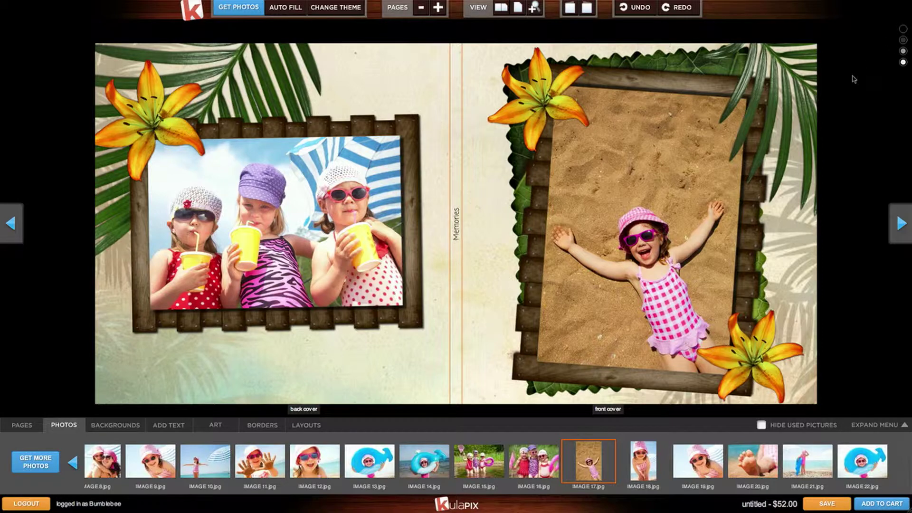
# Page through the book's opening spreads up to pages 4 and 5, and return to the cover.
pyautogui.click(901, 225)
pyautogui.click(901, 226)
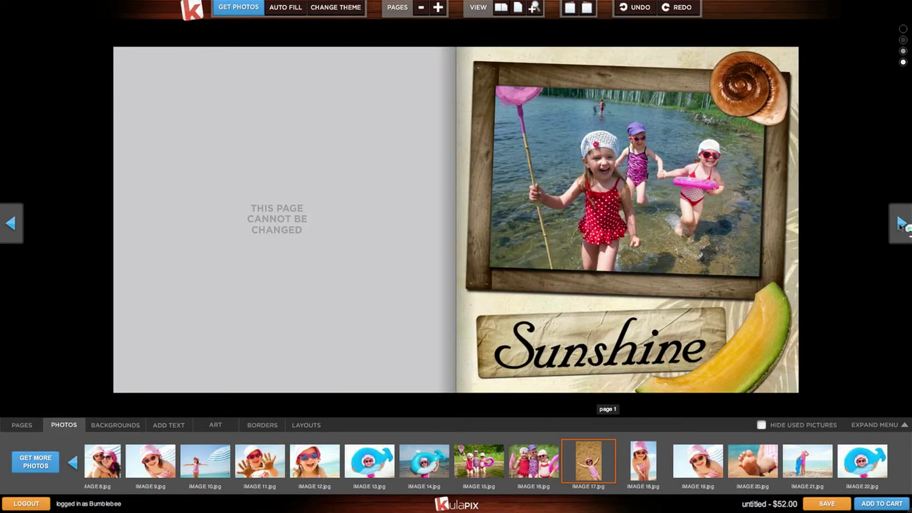
pyautogui.click(900, 226)
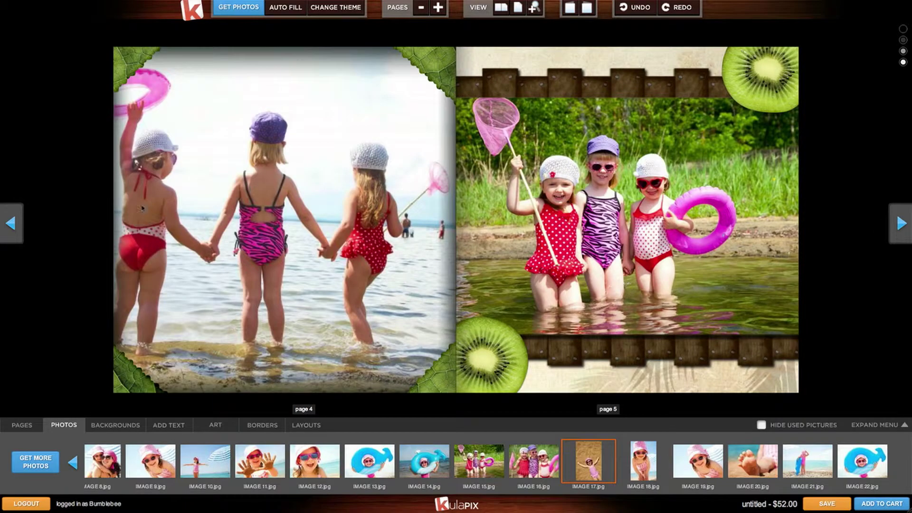
pyautogui.click(12, 222)
pyautogui.click(14, 223)
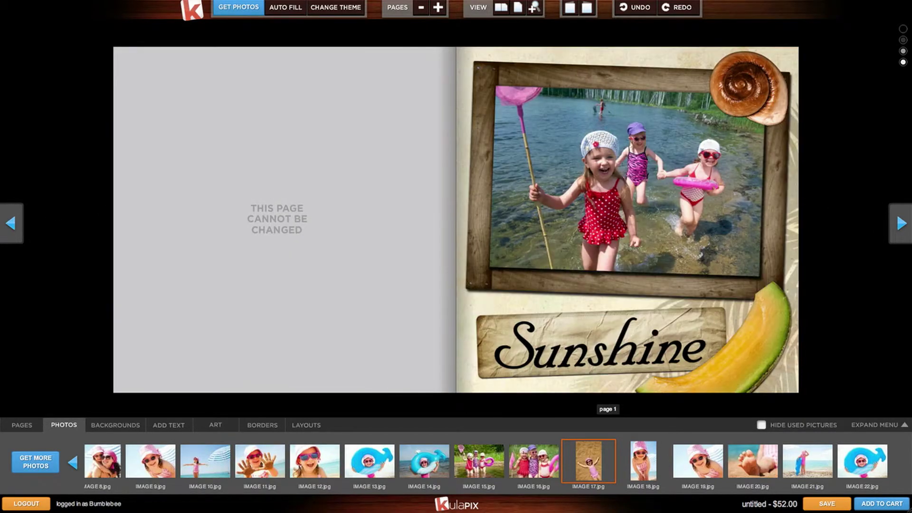
pyautogui.click(904, 226)
pyautogui.click(904, 226)
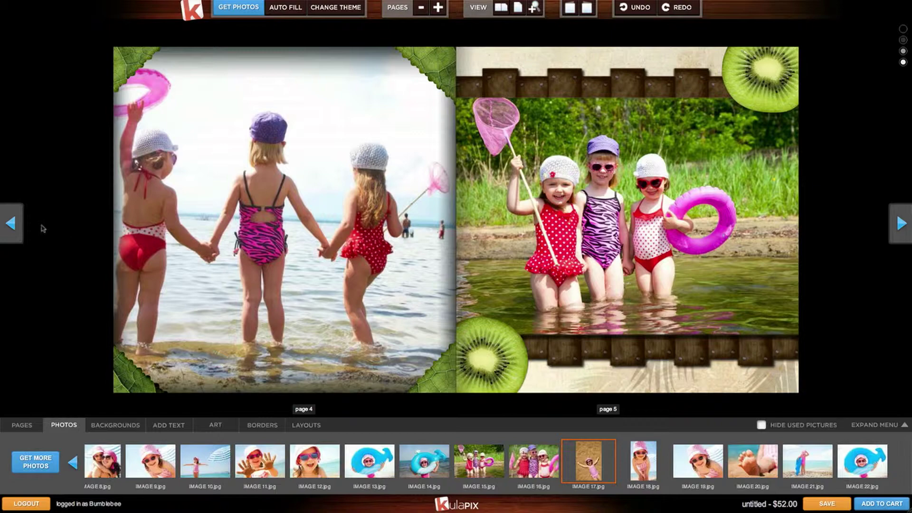
pyautogui.click(21, 227)
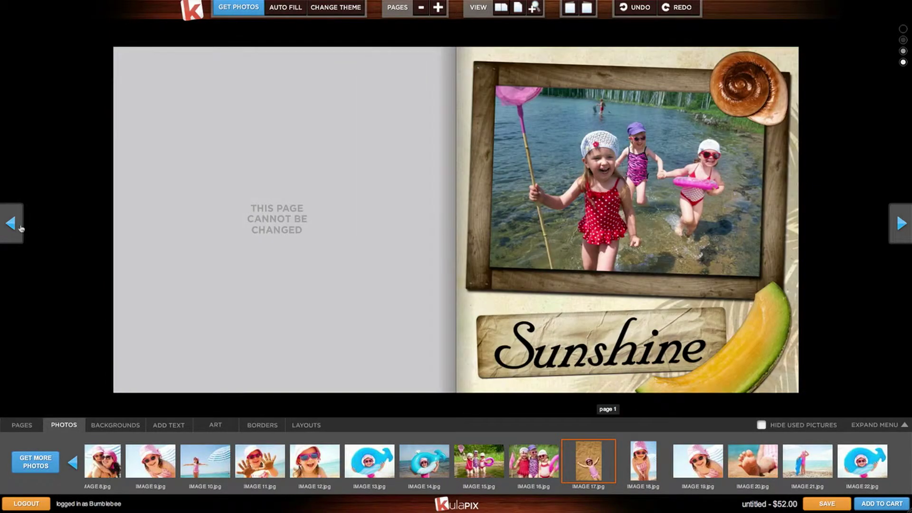
pyautogui.click(21, 227)
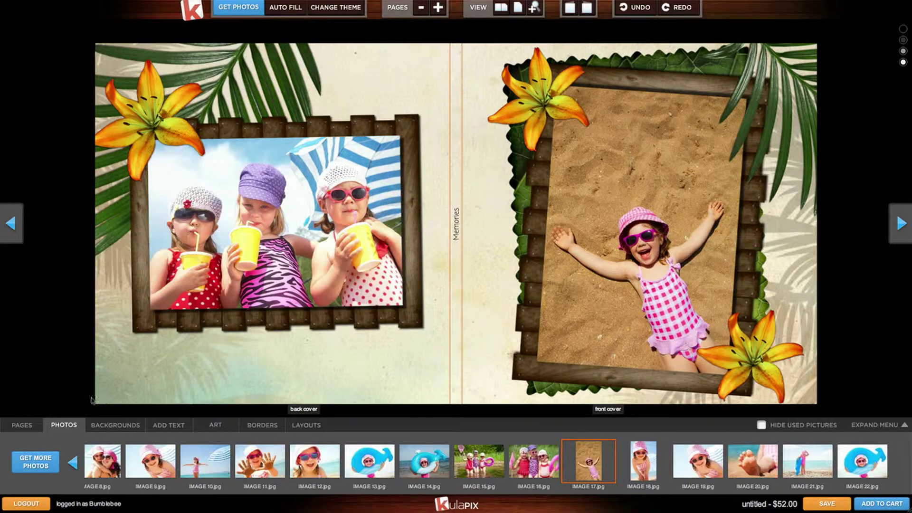
# Browse several spreads from the page thumbnails and move page 6 to the page 16 position.
pyautogui.click(34, 428)
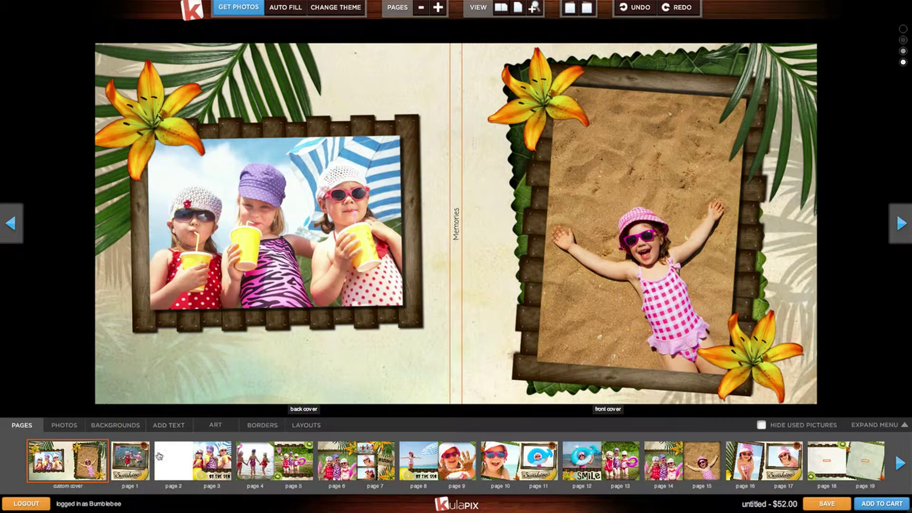
pyautogui.click(345, 470)
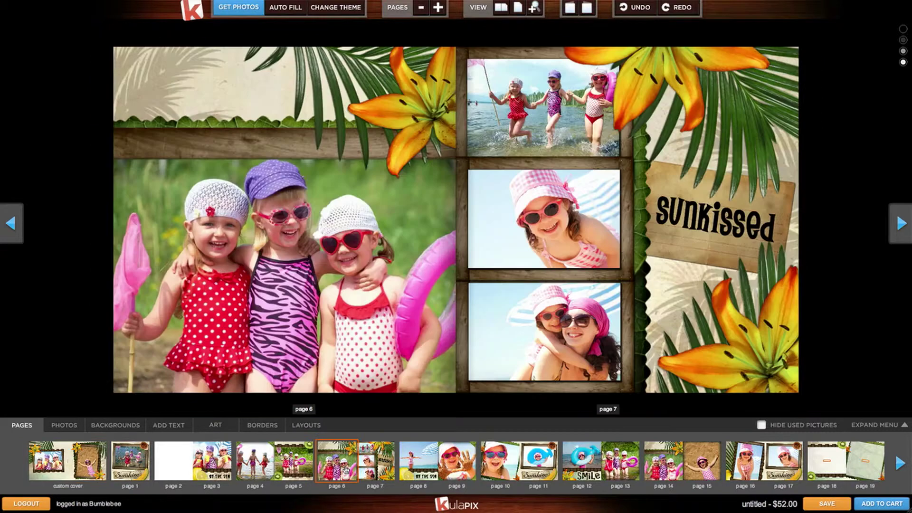
pyautogui.click(308, 472)
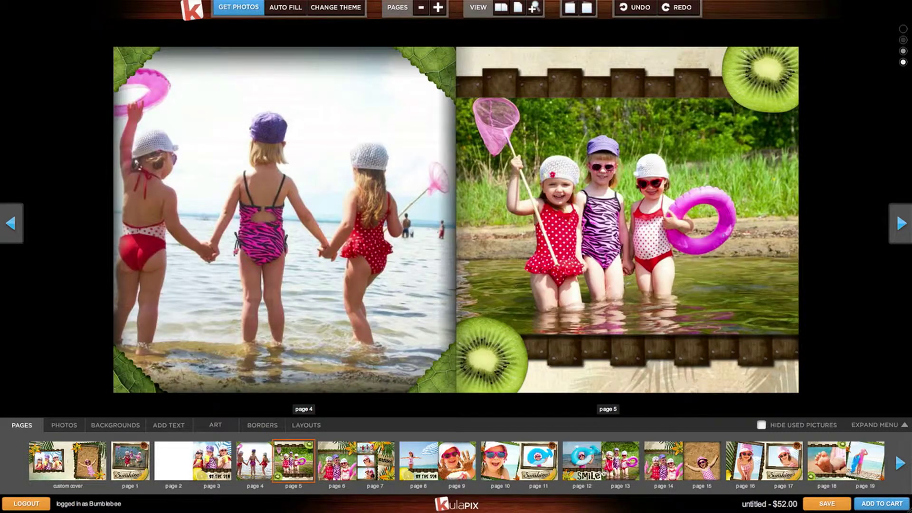
pyautogui.click(587, 473)
pyautogui.click(653, 472)
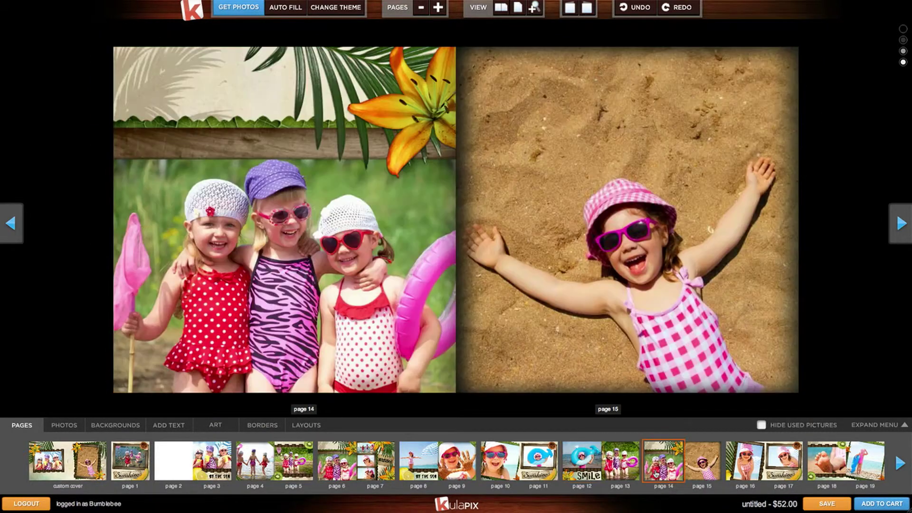
pyautogui.moveTo(339, 480); pyautogui.dragTo(739, 461)
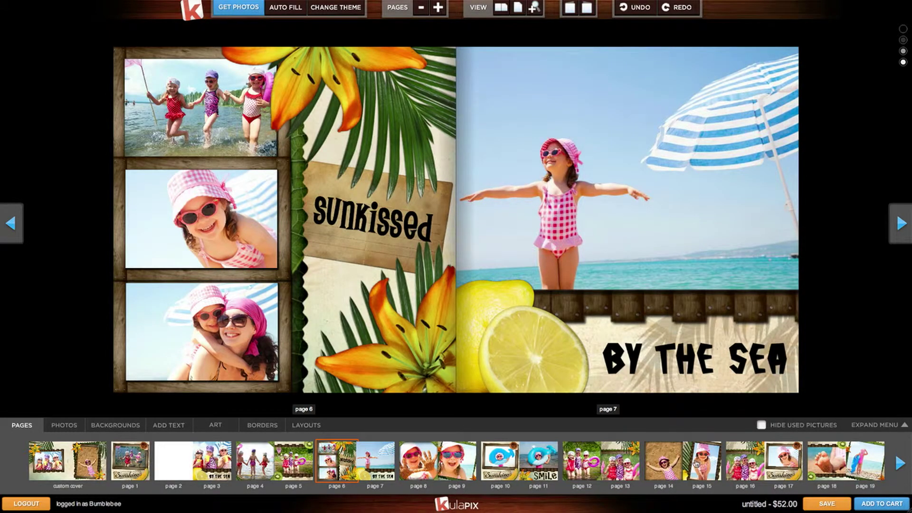
# Show the photo collection from its beginning, toggle hiding of used pictures, and expand and collapse the menu.
pyautogui.click(64, 428)
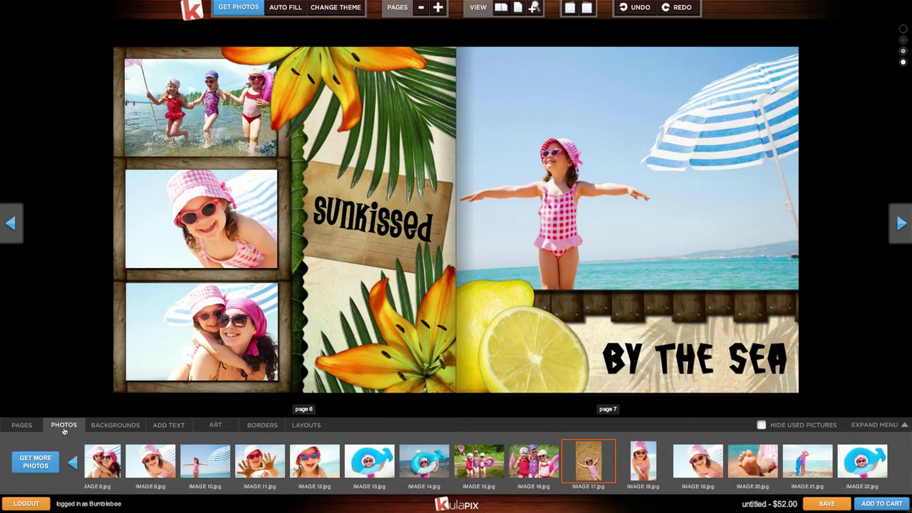
pyautogui.click(74, 462)
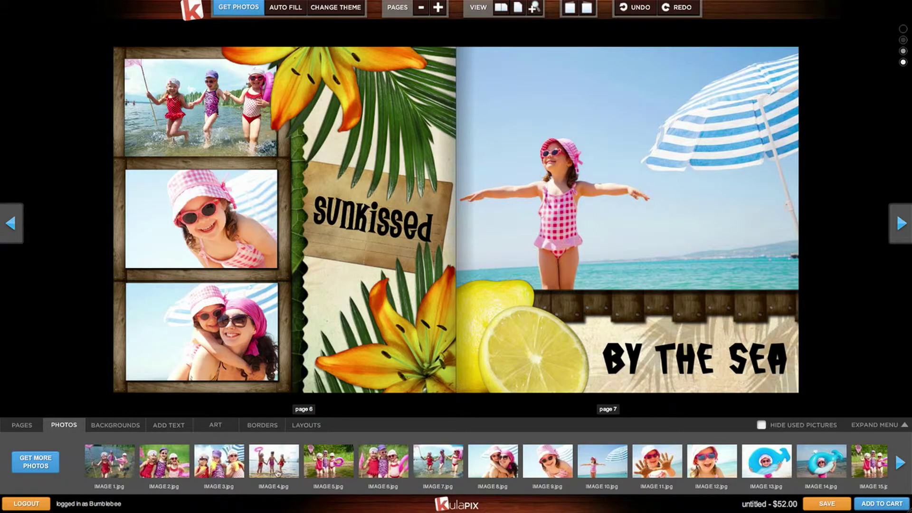
pyautogui.click(761, 427)
pyautogui.click(761, 426)
pyautogui.click(863, 426)
pyautogui.click(882, 323)
# Fill page 7's photo frame with IMAGE 7.jpg and replace it with IMAGE 9.jpg.
pyautogui.moveTo(595, 461)
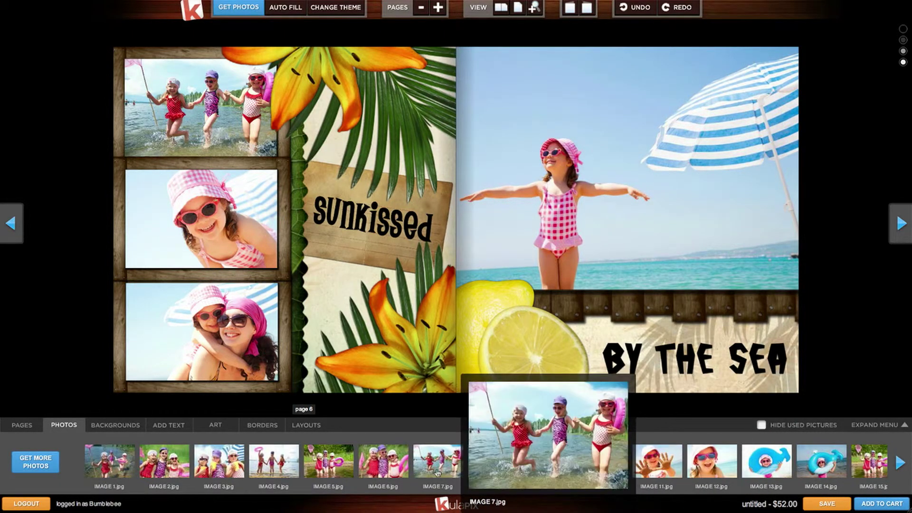
pyautogui.moveTo(461, 472); pyautogui.dragTo(594, 182)
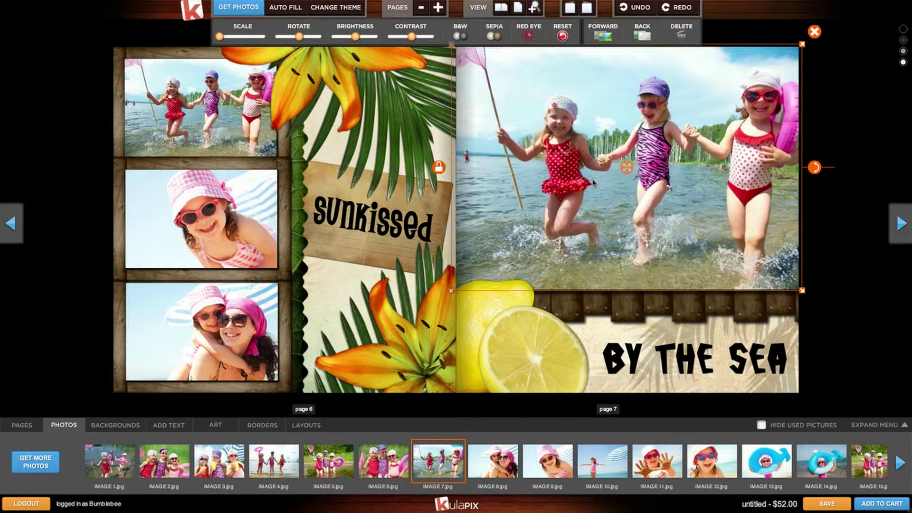
pyautogui.click(547, 462)
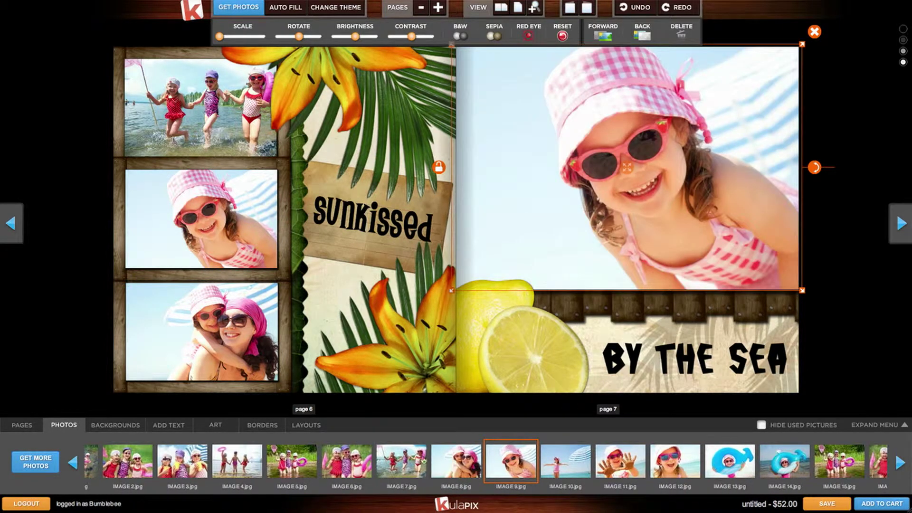
# Add IMAGE 7.jpg as a separate photo on page 6 and delete it.
pyautogui.moveTo(403, 460); pyautogui.dragTo(370, 288)
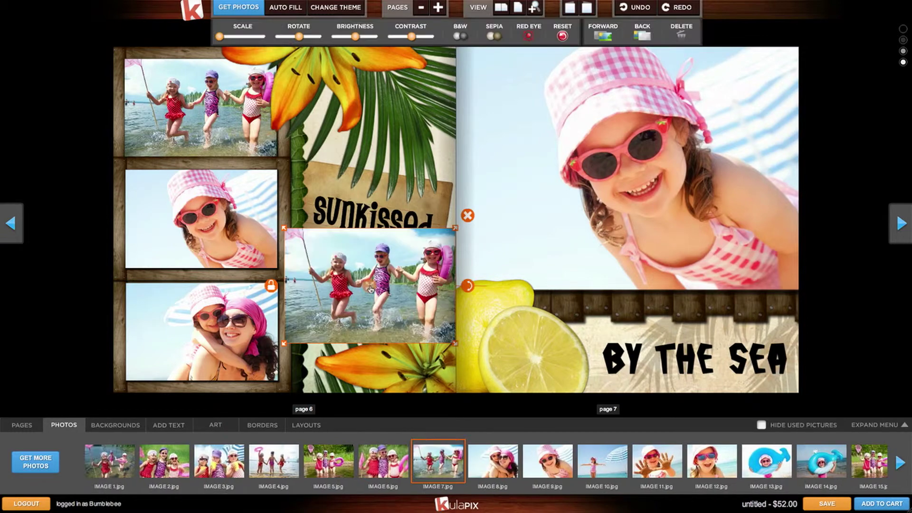
pyautogui.click(467, 215)
# Shrink page 7's framed photo, shift it up and away from the spine, and tilt it slightly clockwise.
pyautogui.click(501, 194)
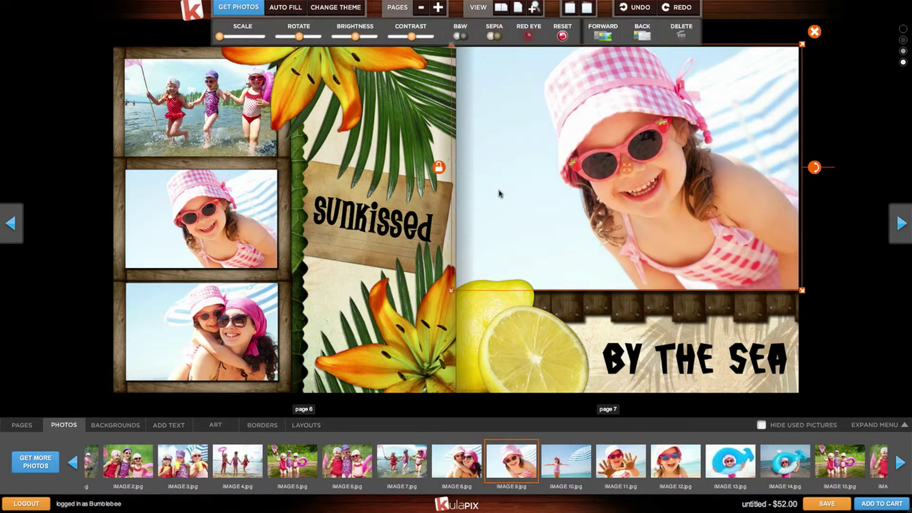
pyautogui.moveTo(802, 45); pyautogui.dragTo(741, 116)
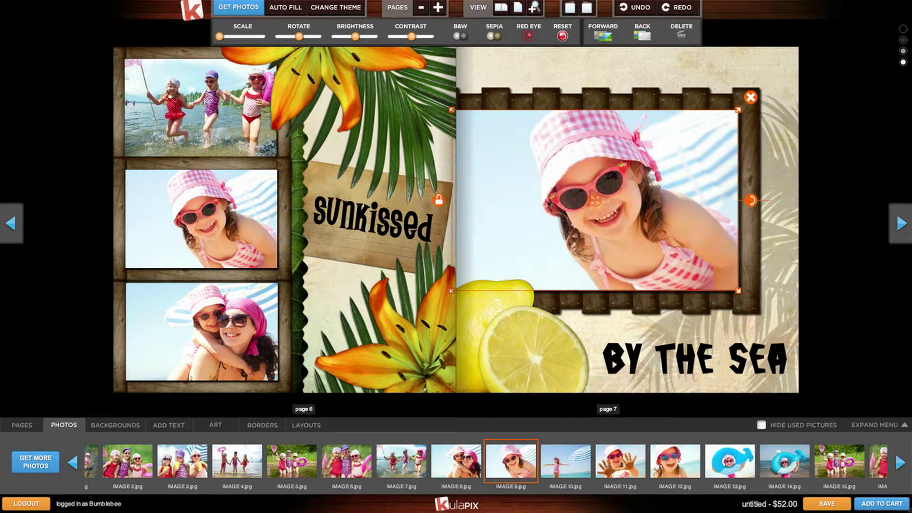
pyautogui.moveTo(544, 211); pyautogui.dragTo(574, 195)
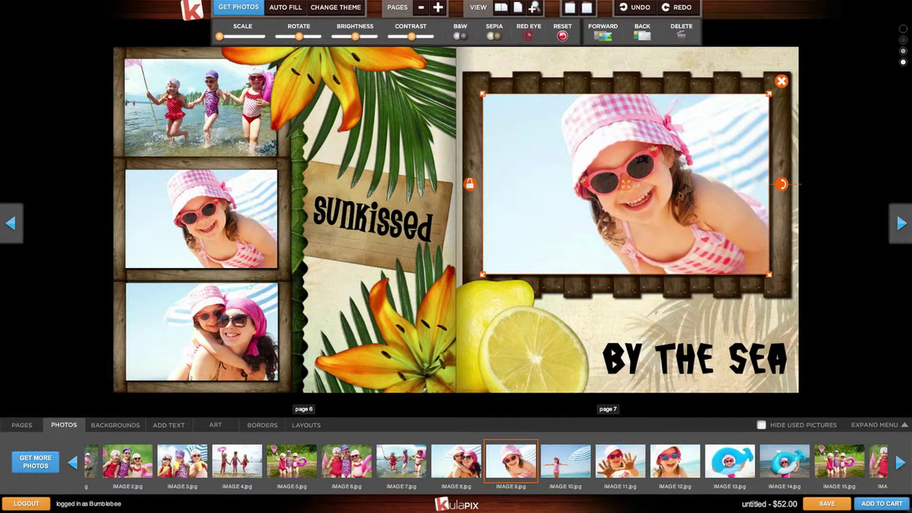
pyautogui.moveTo(789, 185); pyautogui.dragTo(790, 212)
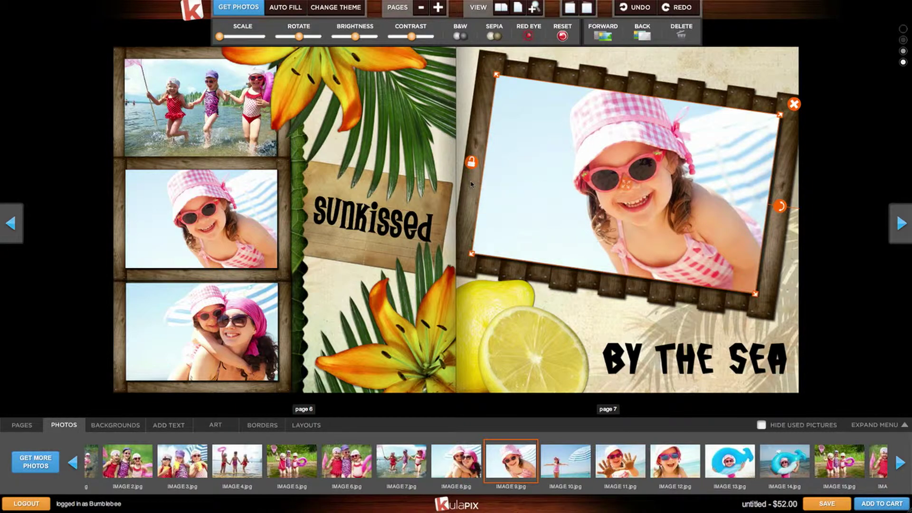
# Lock the tilted photo on page 7 and unlock it again.
pyautogui.click(471, 163)
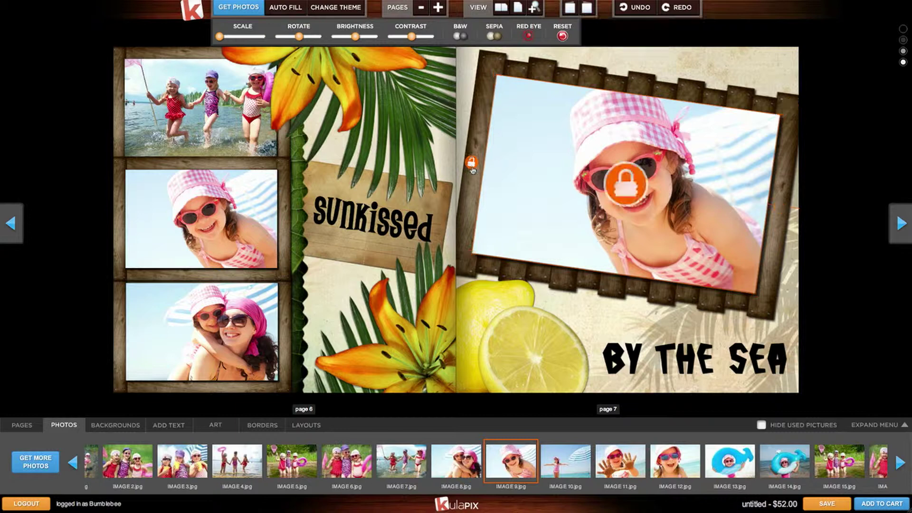
pyautogui.click(471, 163)
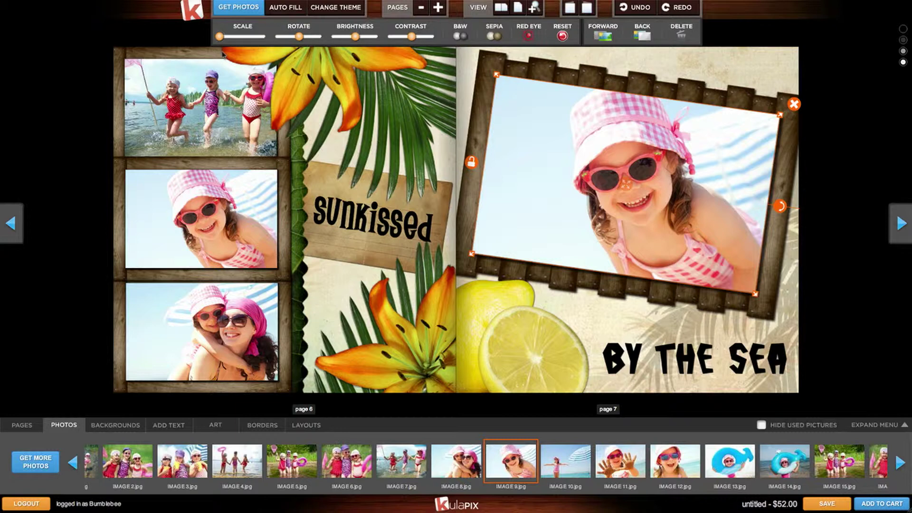
# Try small scale and rotation adjustments on page 7's photo and slightly raise its brightness and contrast.
pyautogui.moveTo(220, 40)
pyautogui.mouseDown()
pyautogui.moveTo(233, 40)
pyautogui.moveTo(222, 40)
pyautogui.mouseUp()
pyautogui.moveTo(298, 38); pyautogui.dragTo(299, 38)
pyautogui.moveTo(355, 36); pyautogui.dragTo(416, 38)
# Try the black-and-white and sepia effects on page 7's photo, switching each one off again.
pyautogui.click(457, 36)
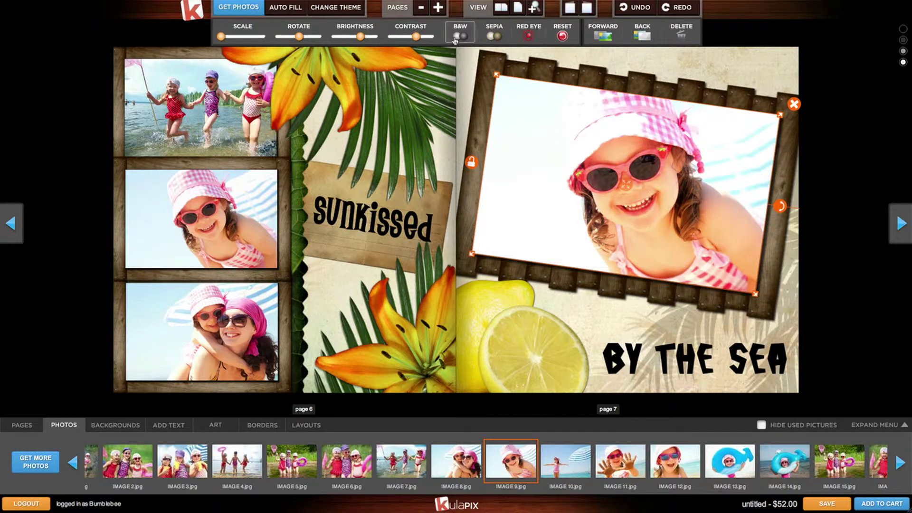
pyautogui.click(457, 36)
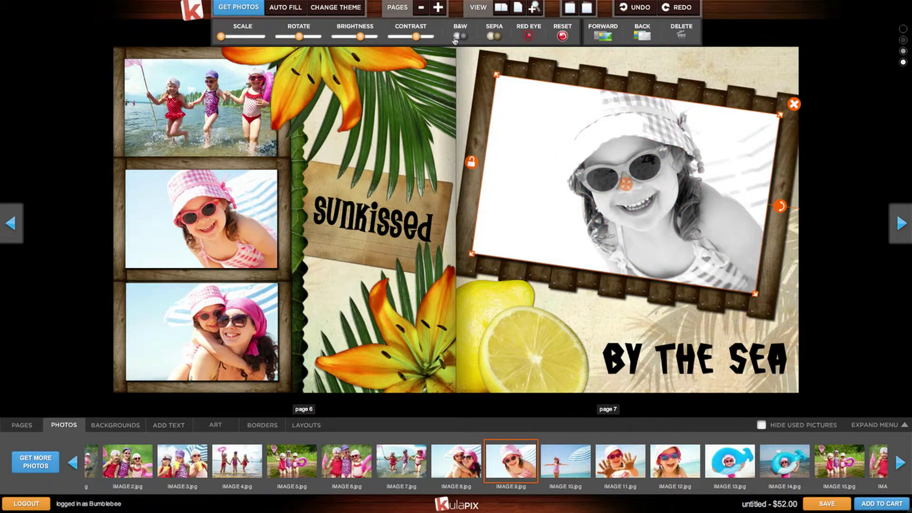
pyautogui.click(491, 36)
pyautogui.click(491, 36)
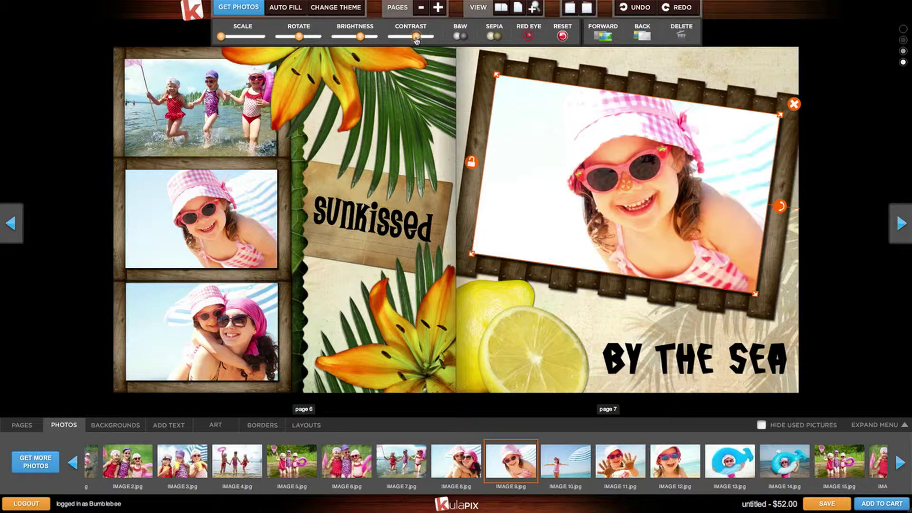
# Increase the contrast and brightness of page 7's photo, rotate it inside its frame, and reset all its adjustments.
pyautogui.moveTo(416, 38); pyautogui.dragTo(426, 37)
pyautogui.moveTo(360, 37); pyautogui.dragTo(369, 37)
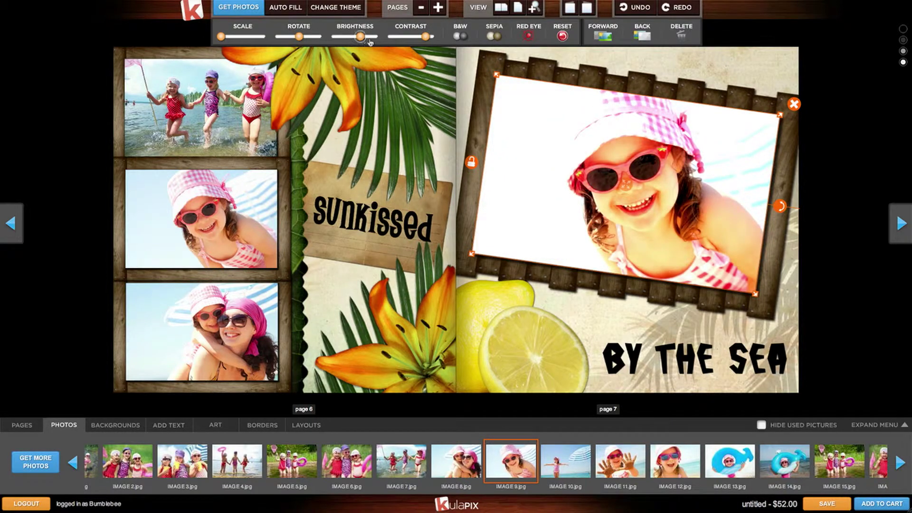
pyautogui.moveTo(299, 37); pyautogui.dragTo(310, 37)
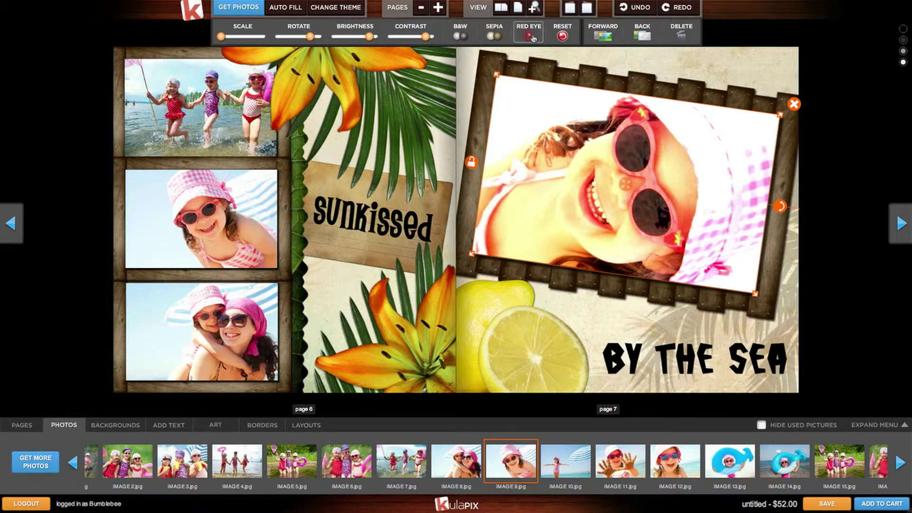
pyautogui.click(563, 35)
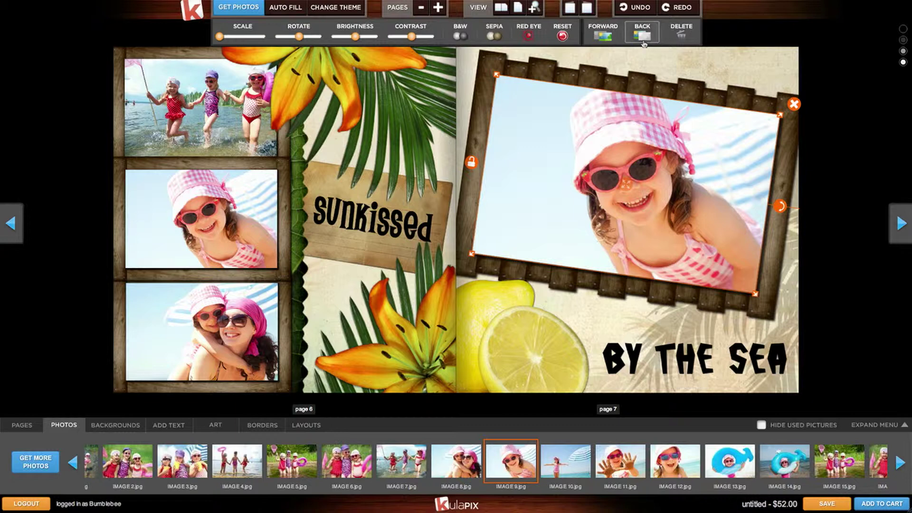
# Show the available backgrounds and reposition the photo slightly inside page 7's tilted frame.
pyautogui.click(115, 424)
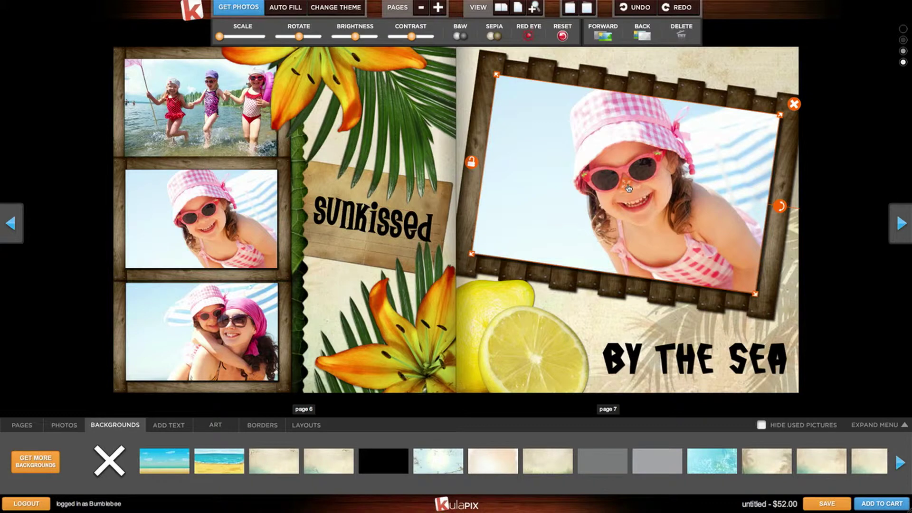
pyautogui.moveTo(629, 188)
pyautogui.mouseDown()
pyautogui.moveTo(633, 176)
pyautogui.moveTo(619, 191)
pyautogui.mouseUp()
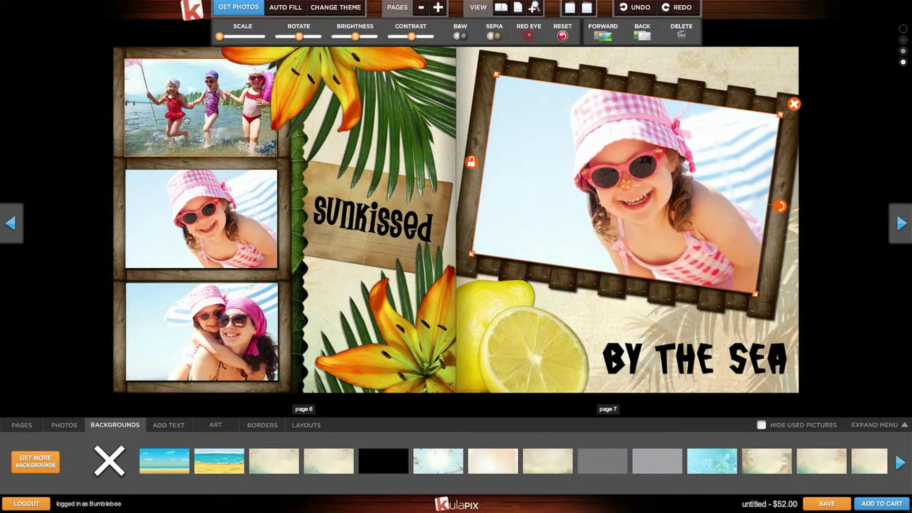
# Swap page 7's photo with the top photo on page 6 and enlarge the three-girls photo inside page 7's tilted frame.
pyautogui.moveTo(186, 121); pyautogui.dragTo(186, 121)
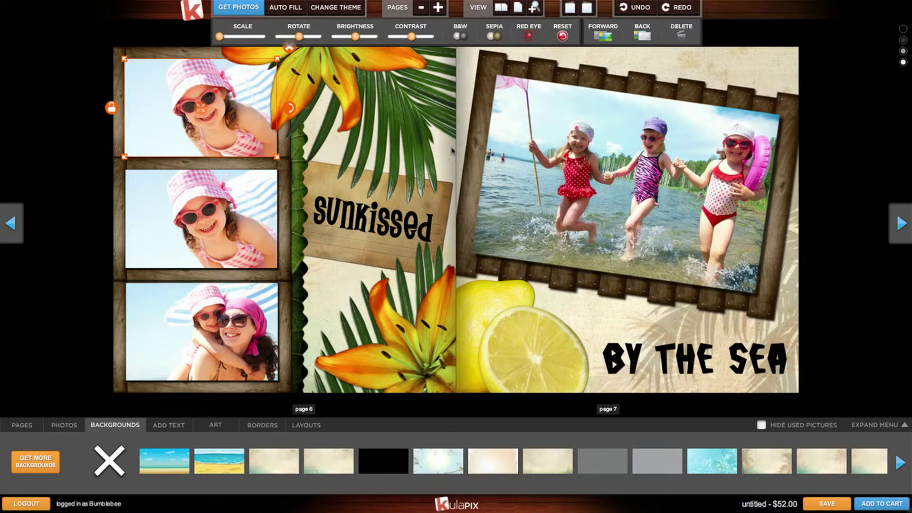
pyautogui.click(601, 172)
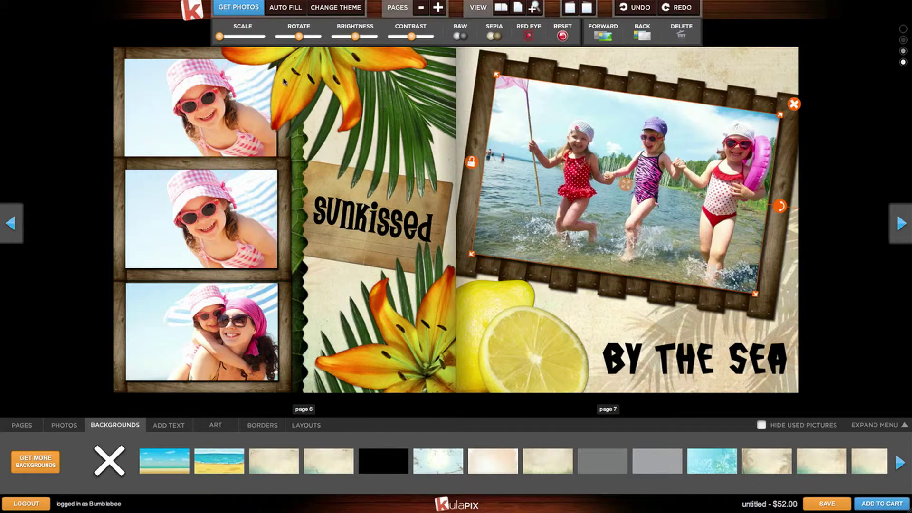
pyautogui.moveTo(224, 40); pyautogui.dragTo(237, 39)
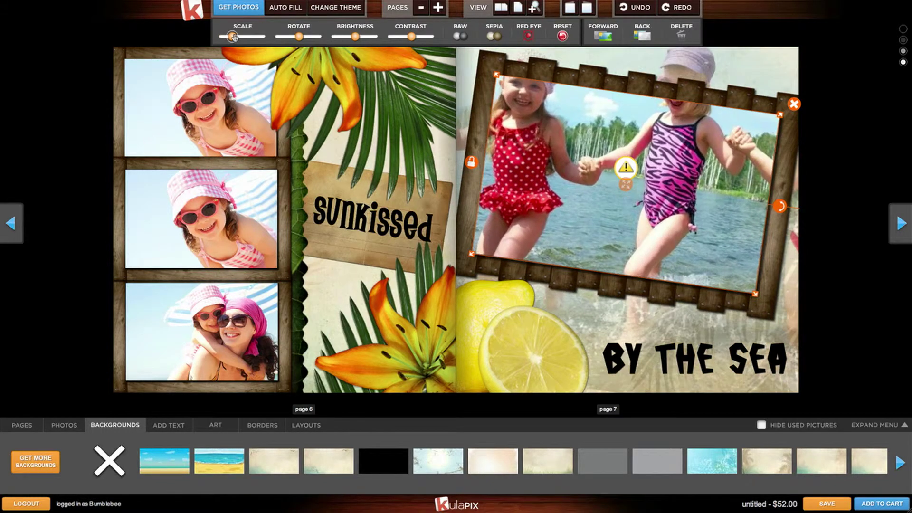
# Apply the low-resolution fix to page 7's photo, reduce its scale further and reposition it to fit all three girls in the frame.
pyautogui.moveTo(632, 177)
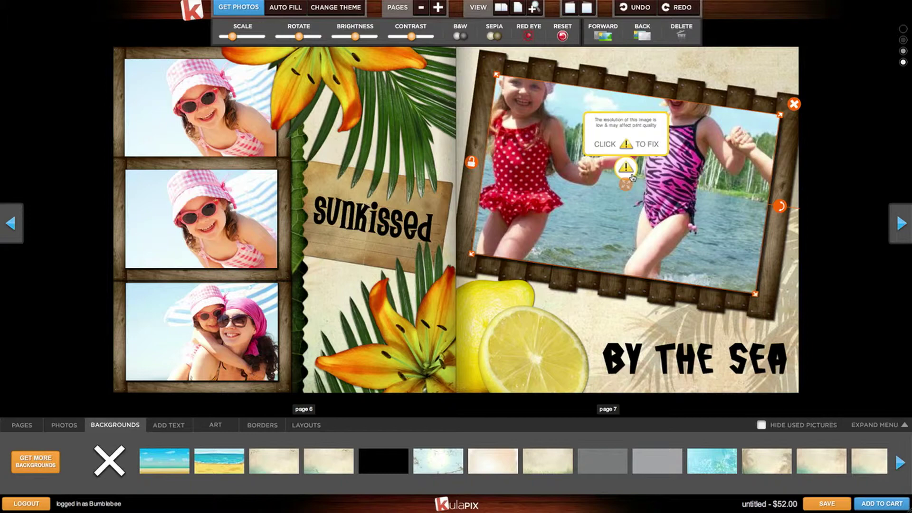
pyautogui.click(631, 176)
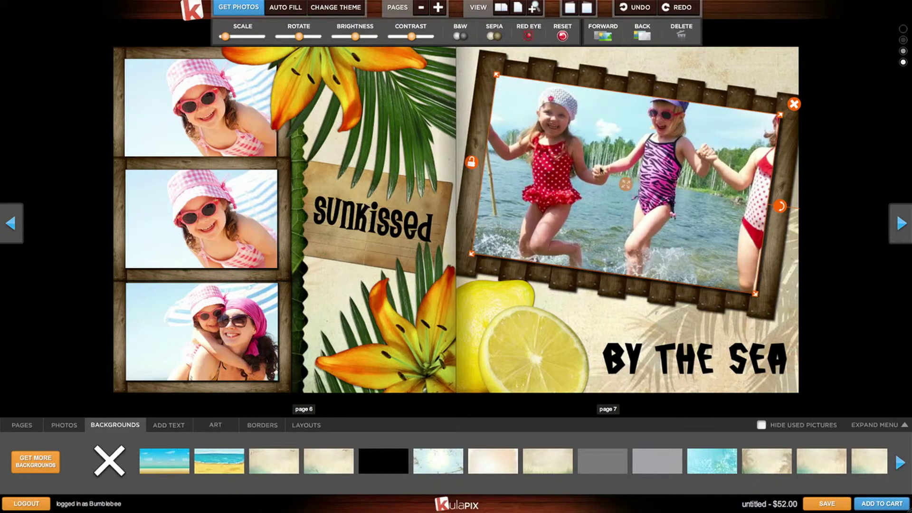
pyautogui.click(225, 37)
pyautogui.moveTo(224, 37); pyautogui.dragTo(221, 37)
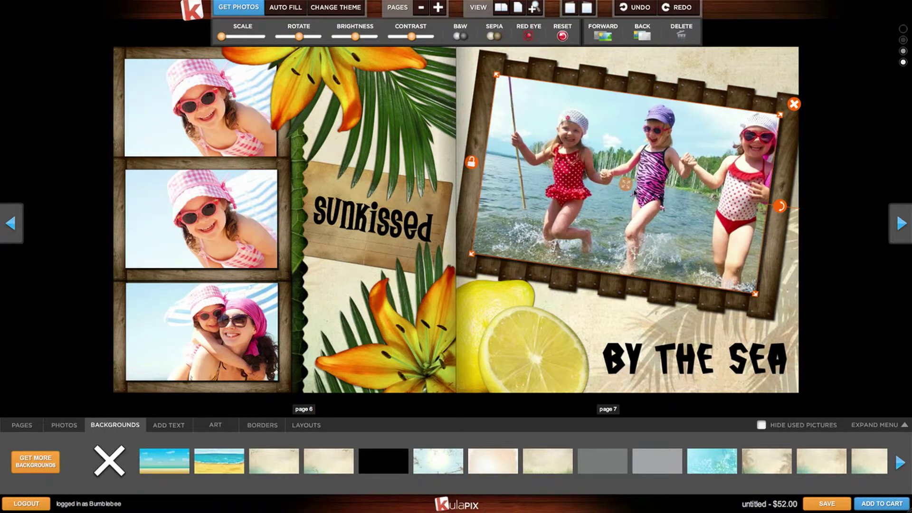
pyautogui.moveTo(626, 186); pyautogui.dragTo(613, 194)
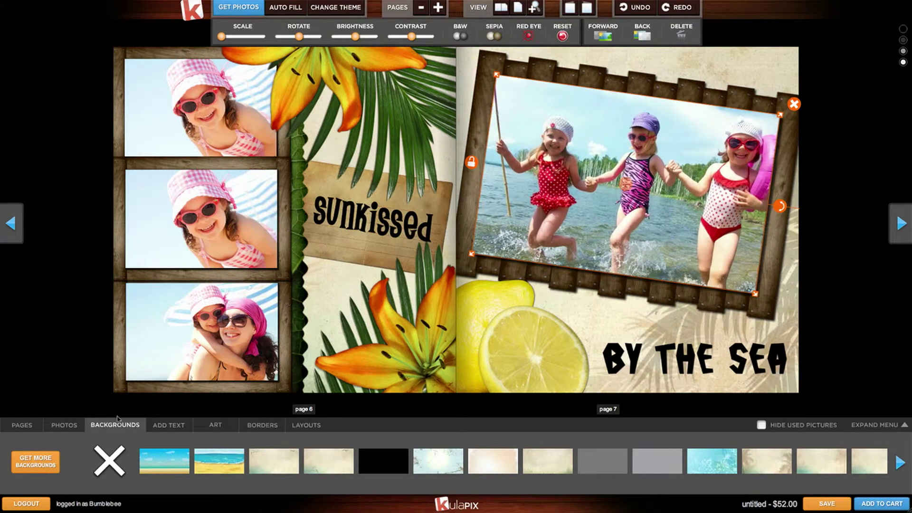
# Try the beige seagull background and the pale blue splattered background on both visible pages.
pyautogui.moveTo(157, 460)
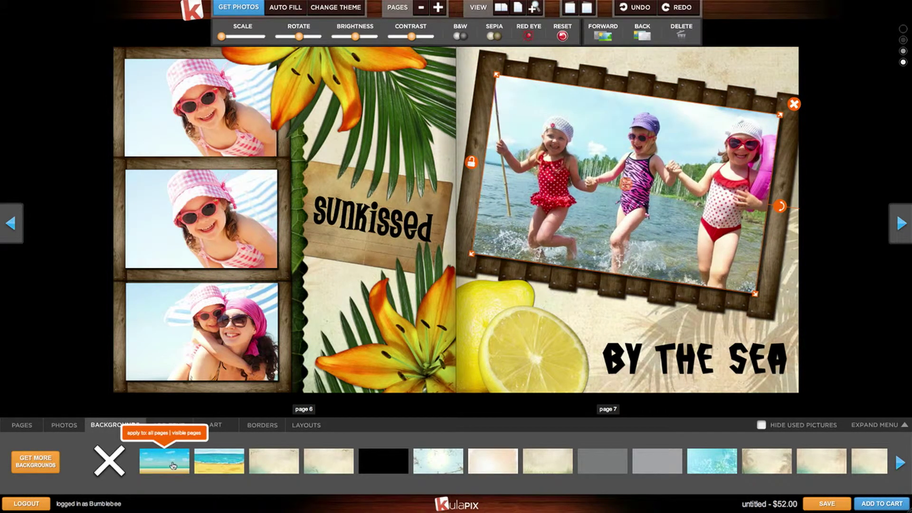
pyautogui.moveTo(208, 469)
pyautogui.moveTo(274, 464)
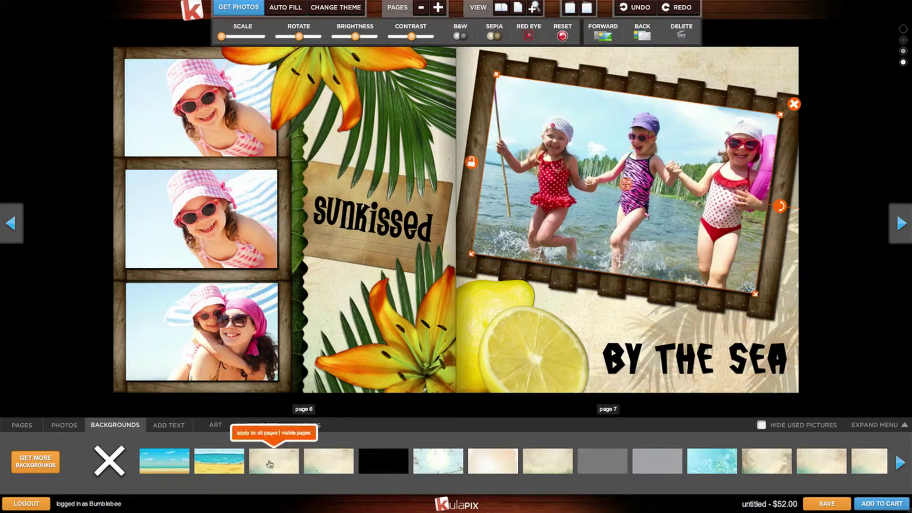
pyautogui.click(272, 434)
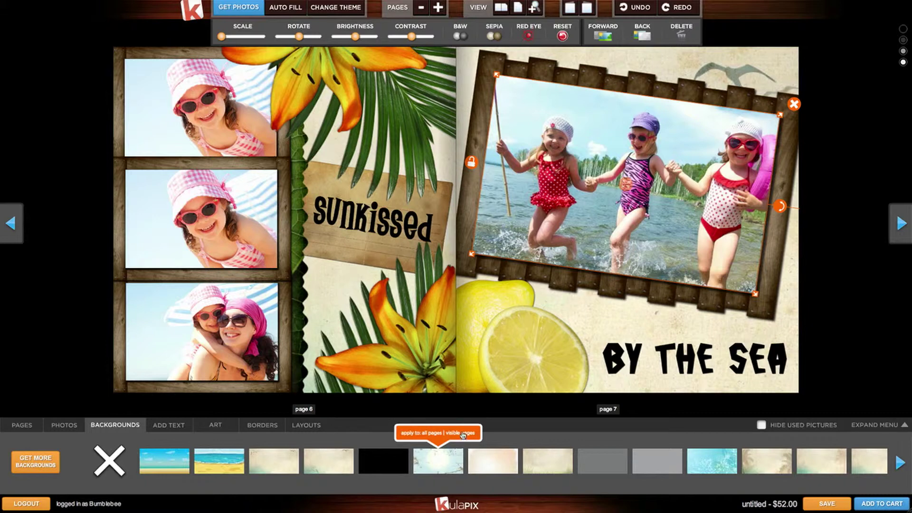
pyautogui.click(462, 434)
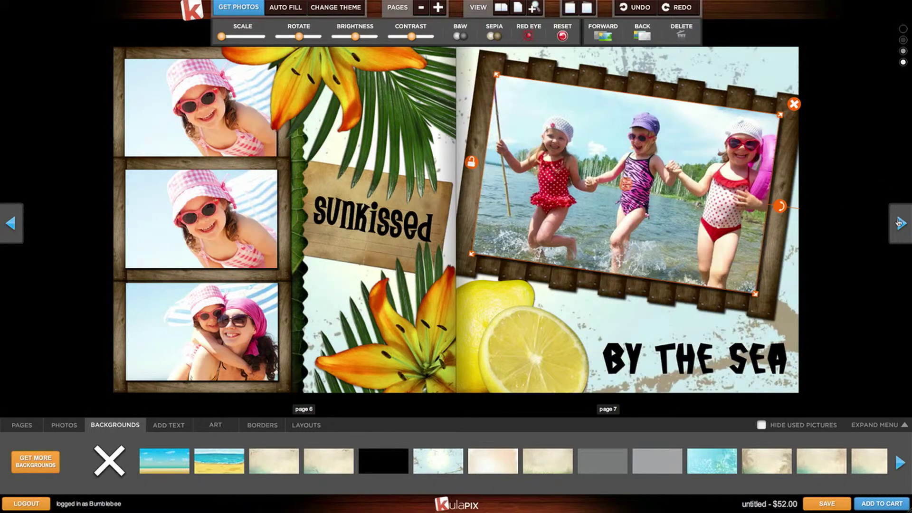
# Apply the peach background to page 7 and the turquoise bubble background to page 6.
pyautogui.moveTo(491, 462)
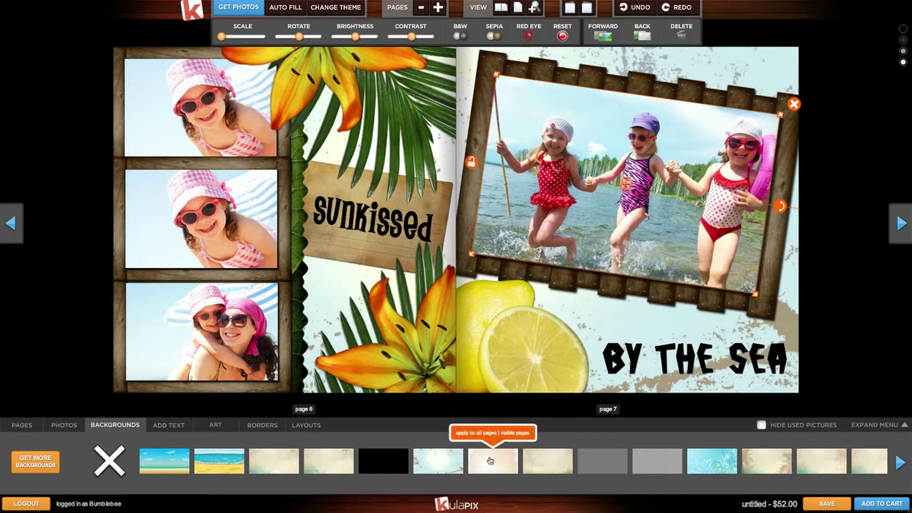
pyautogui.moveTo(491, 463); pyautogui.dragTo(542, 388)
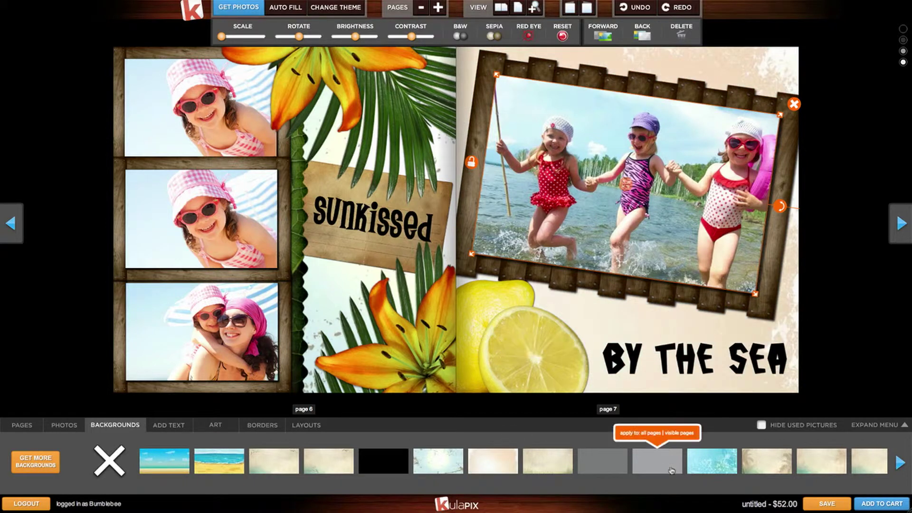
pyautogui.moveTo(716, 468)
pyautogui.moveTo(716, 468); pyautogui.dragTo(313, 347)
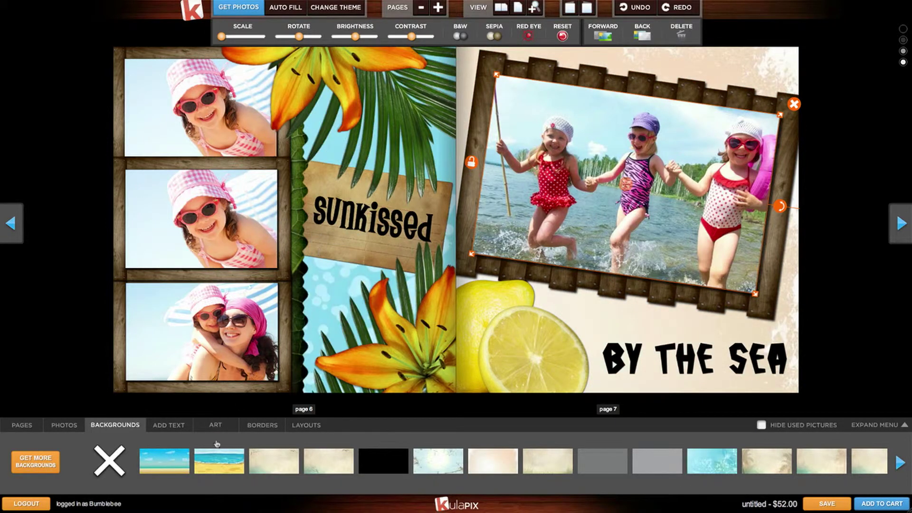
# Try the yellow-sand beach background and no background on page 7, and settle on the blue-sky seaside background.
pyautogui.moveTo(205, 471)
pyautogui.moveTo(206, 471); pyautogui.dragTo(551, 390)
pyautogui.moveTo(103, 473)
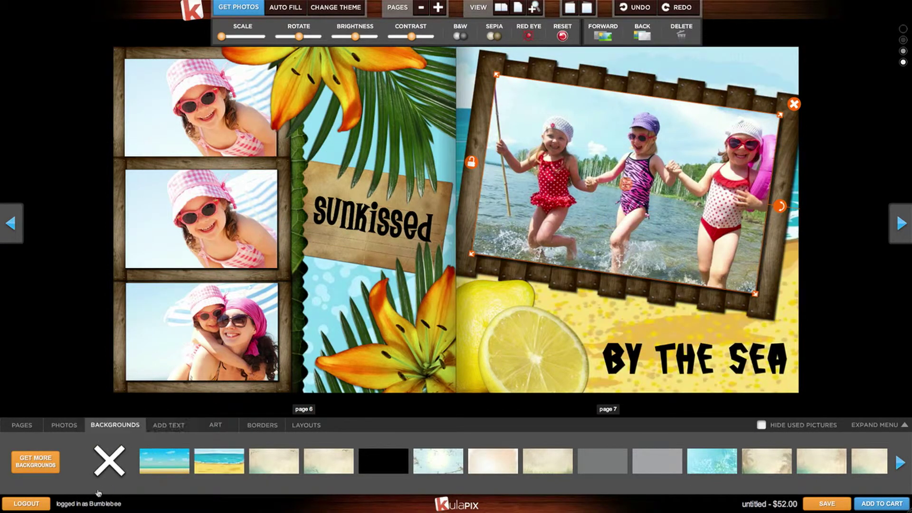
pyautogui.moveTo(103, 473); pyautogui.dragTo(566, 277)
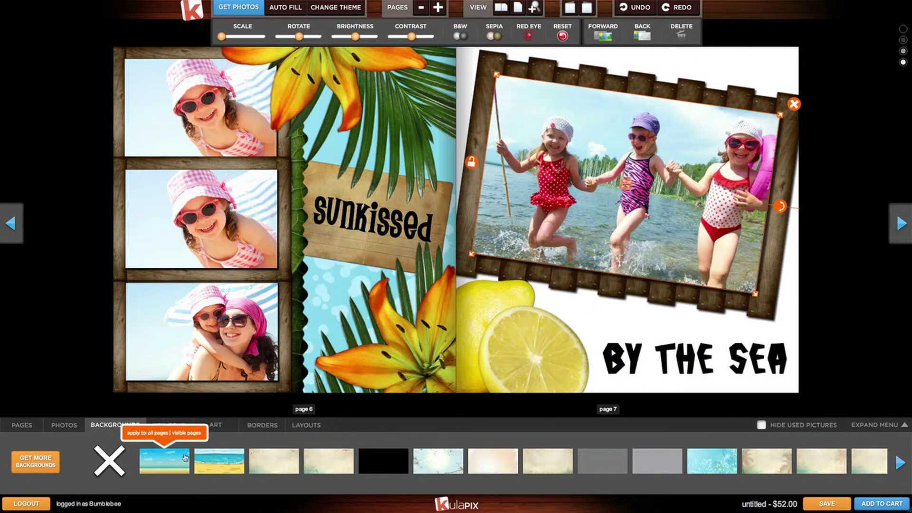
pyautogui.moveTo(126, 459)
pyautogui.moveTo(164, 461); pyautogui.dragTo(543, 340)
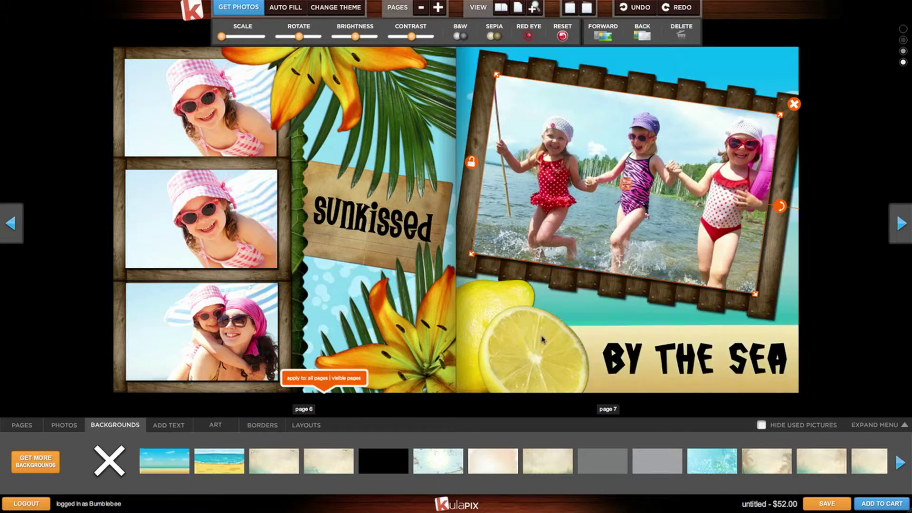
# Show the text-adding option and delete the "BY THE SEA" text from page 7.
pyautogui.click(171, 424)
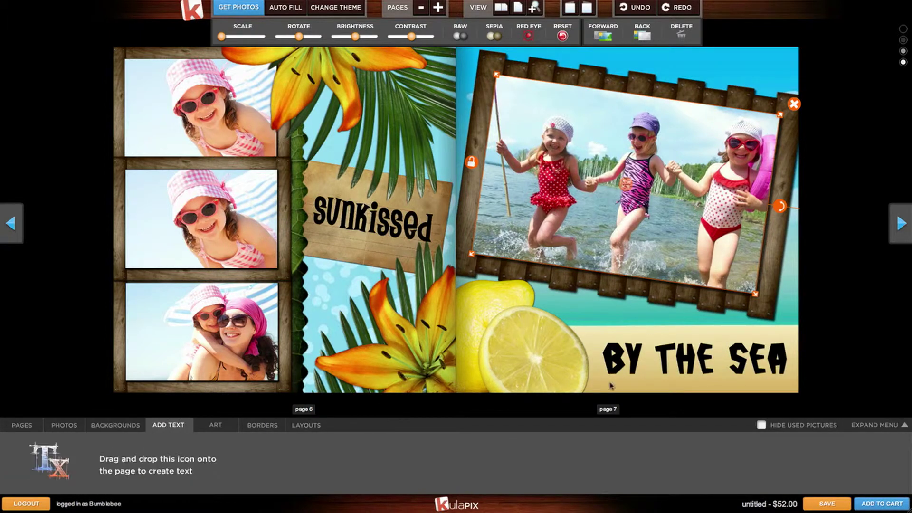
pyautogui.click(674, 364)
pyautogui.click(802, 329)
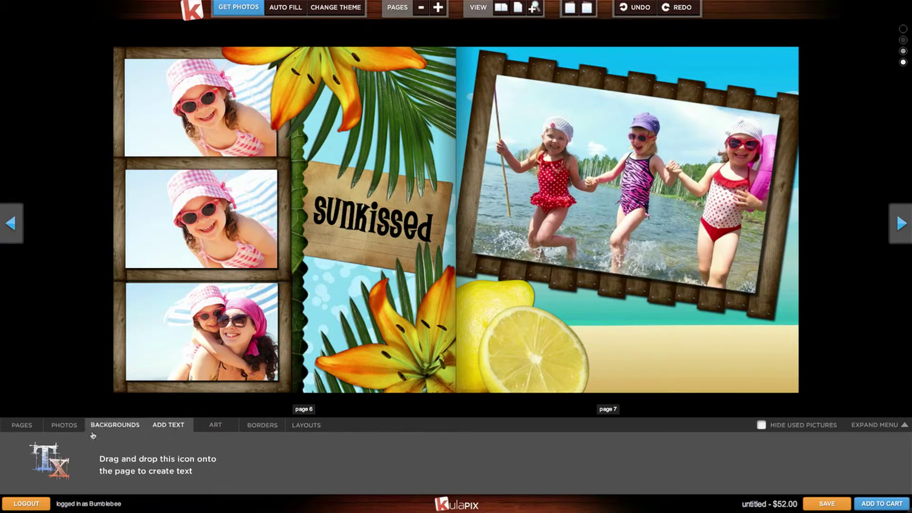
# Add a text box reading "Splash!" on page 7's sand area and enlarge it to fill the space beside the lemons.
pyautogui.moveTo(52, 460); pyautogui.dragTo(656, 362)
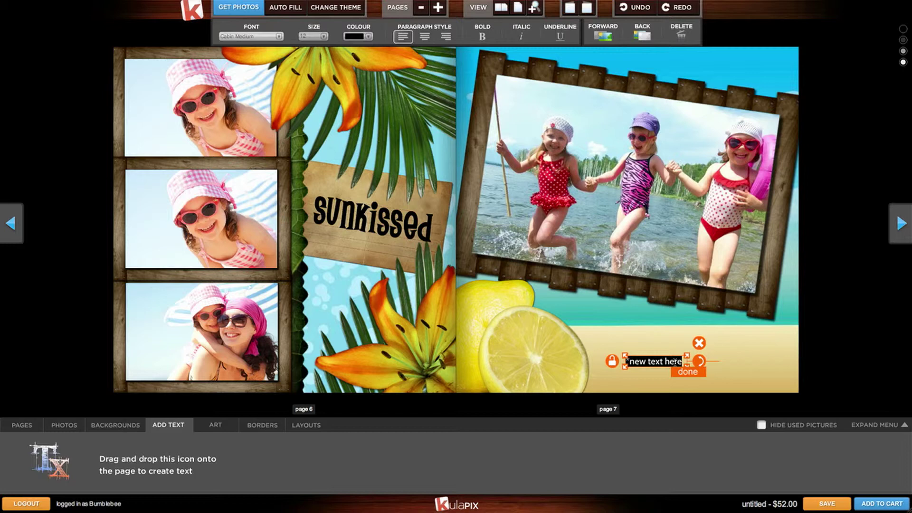
pyautogui.write('Splash!')
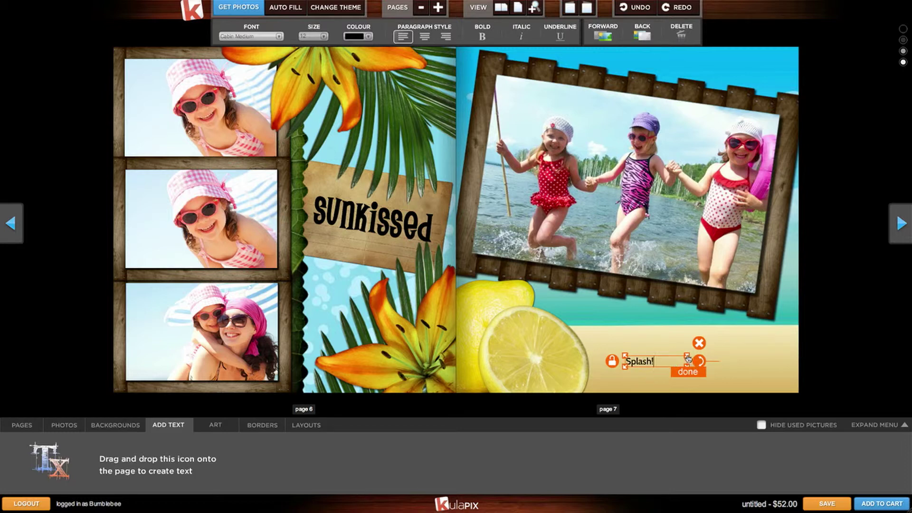
pyautogui.moveTo(688, 359); pyautogui.dragTo(788, 331)
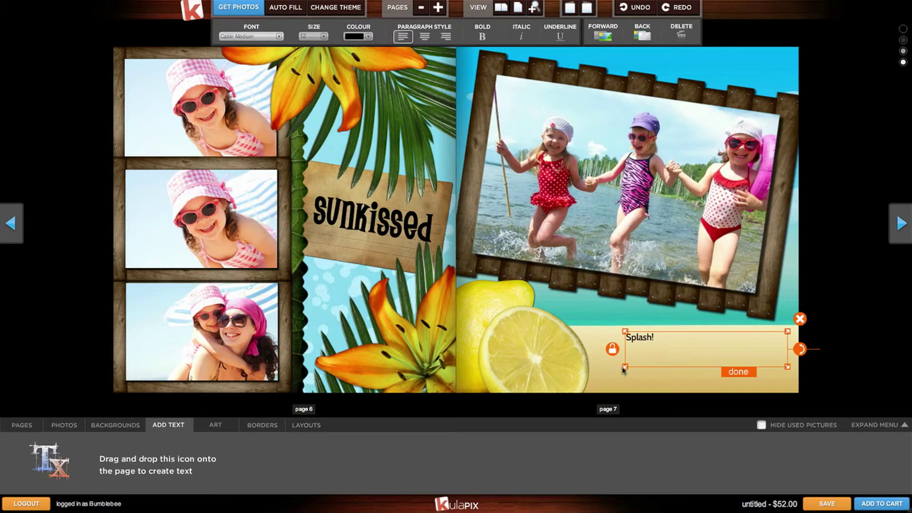
pyautogui.moveTo(624, 370); pyautogui.dragTo(603, 385)
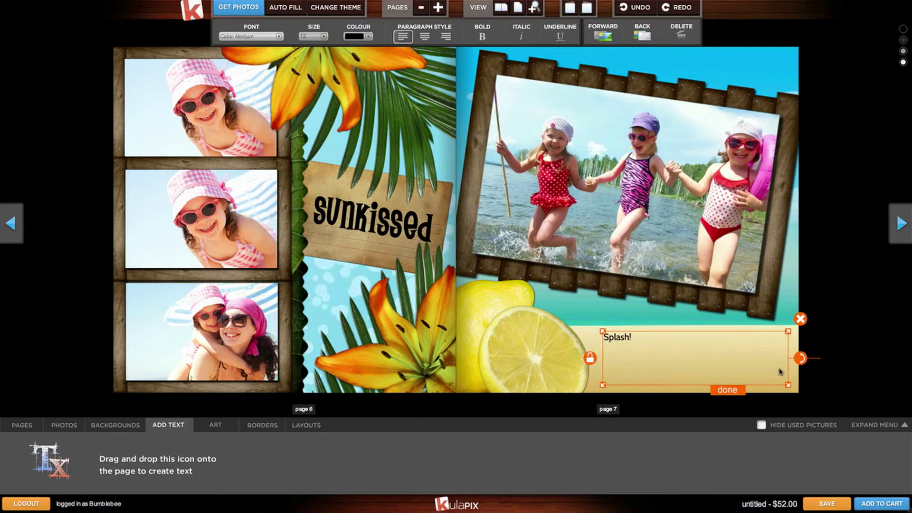
pyautogui.moveTo(801, 358)
pyautogui.mouseDown()
pyautogui.moveTo(797, 332)
pyautogui.moveTo(801, 360)
pyautogui.mouseUp()
pyautogui.click(727, 391)
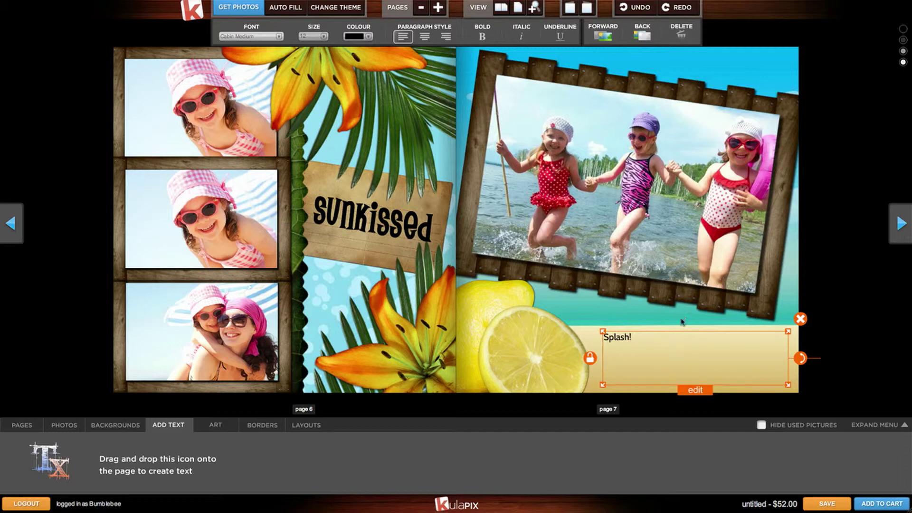
# Format the "Splash!" text in the Rancho font at size 38, coloured orange sampled from page 6's upper lily petal.
pyautogui.click(692, 392)
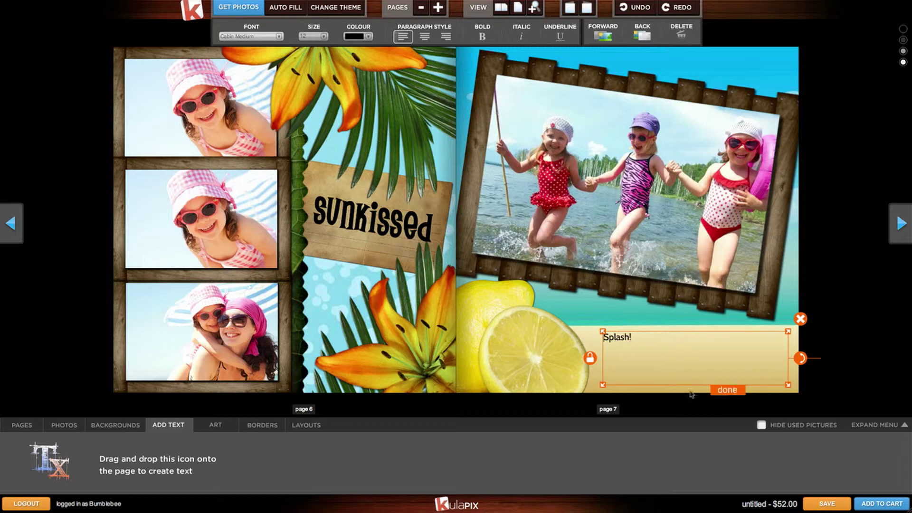
pyautogui.click(278, 37)
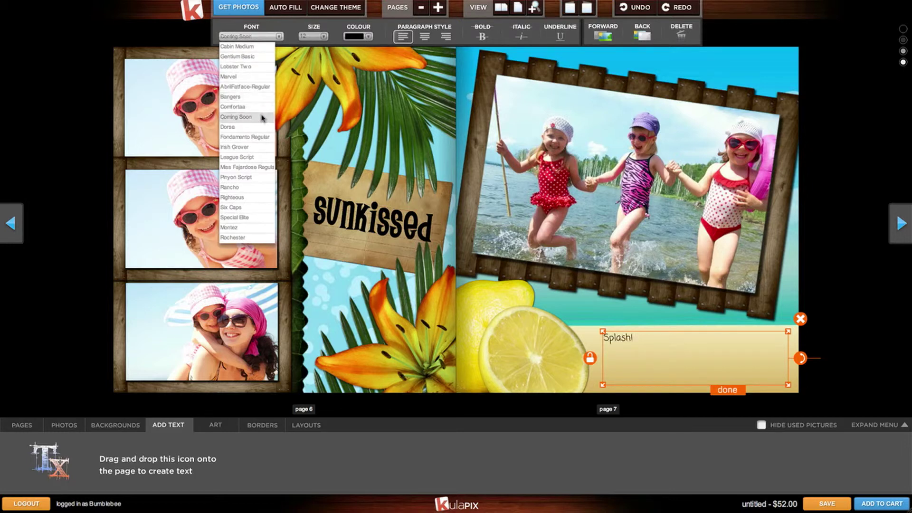
pyautogui.click(244, 190)
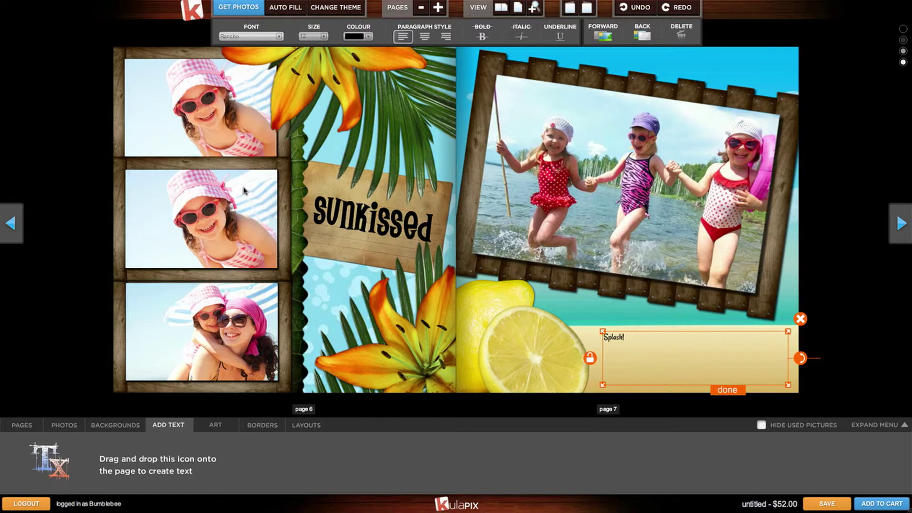
pyautogui.click(323, 36)
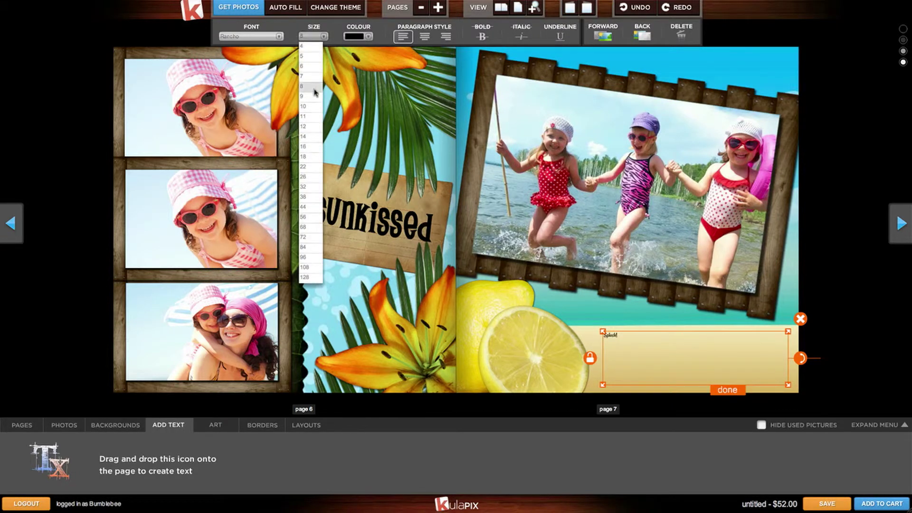
pyautogui.click(313, 196)
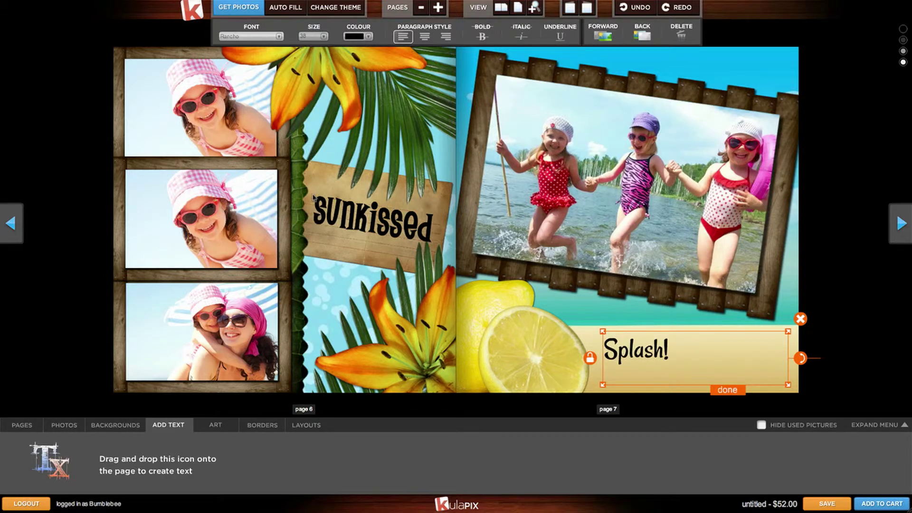
pyautogui.click(369, 37)
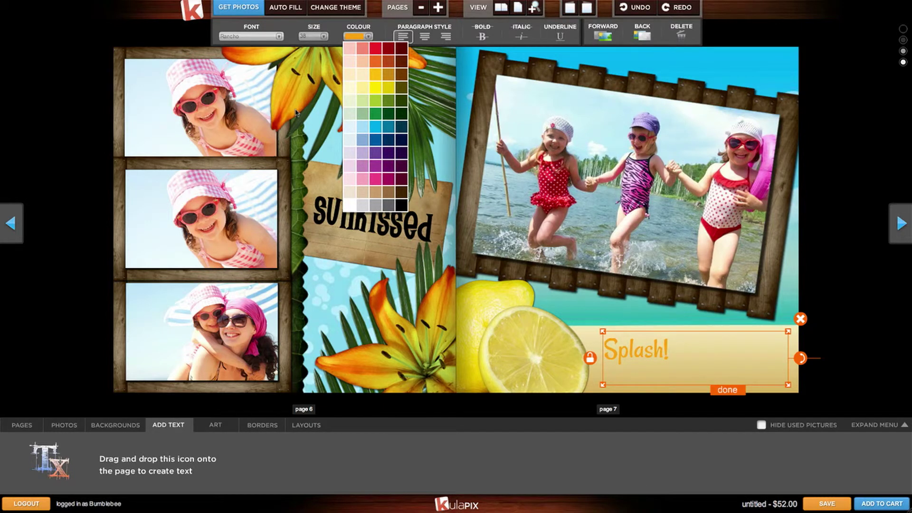
pyautogui.click(296, 113)
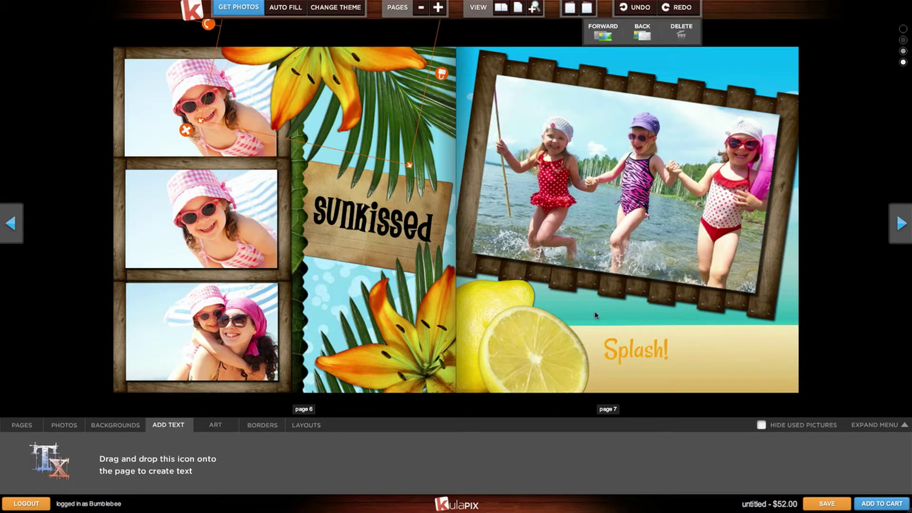
# Try right alignment on the "Splash!" text, then center and underline it at size 56.
pyautogui.click(632, 351)
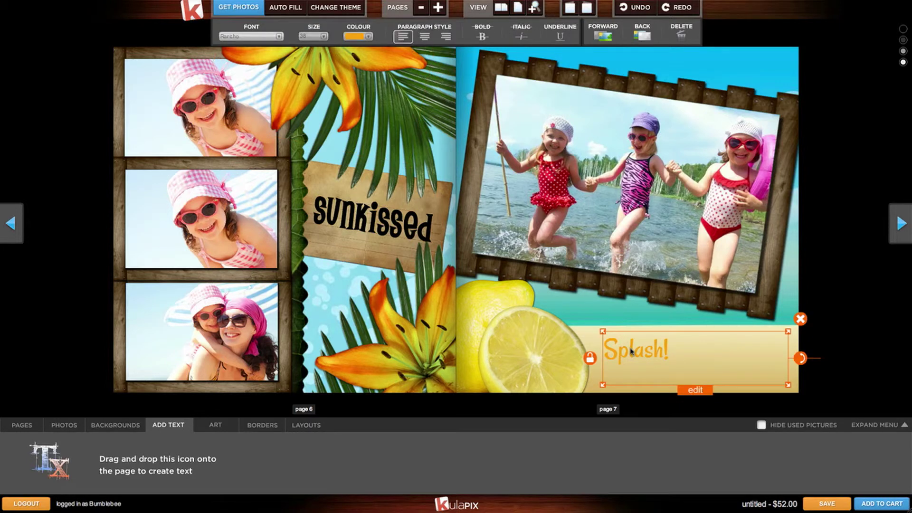
pyautogui.click(424, 38)
pyautogui.click(451, 38)
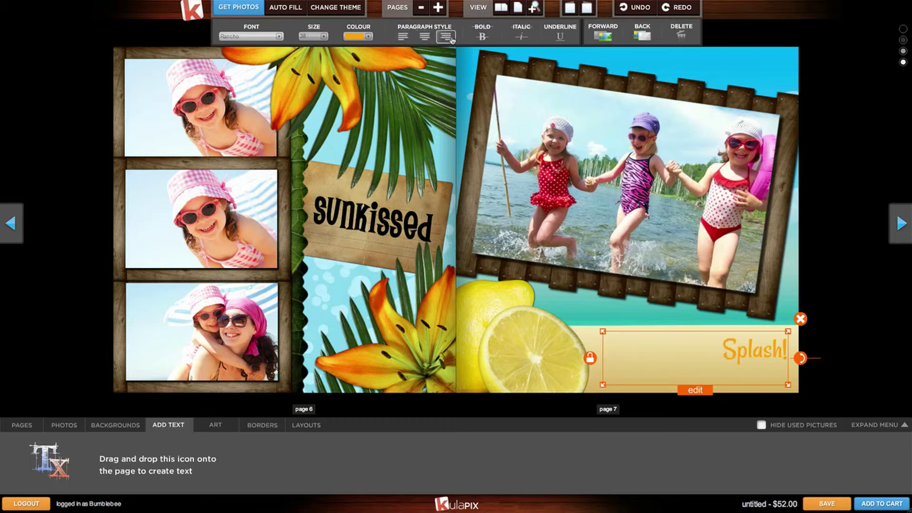
pyautogui.click(427, 38)
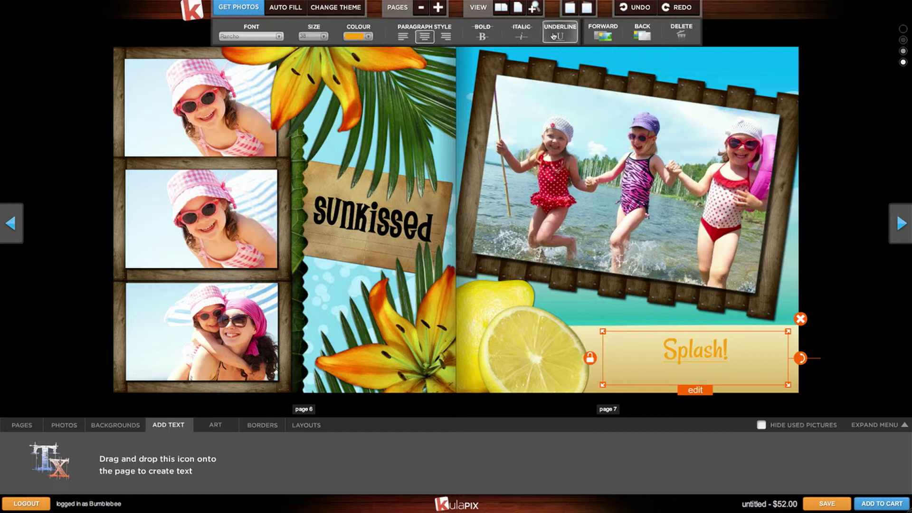
pyautogui.click(316, 36)
pyautogui.click(317, 218)
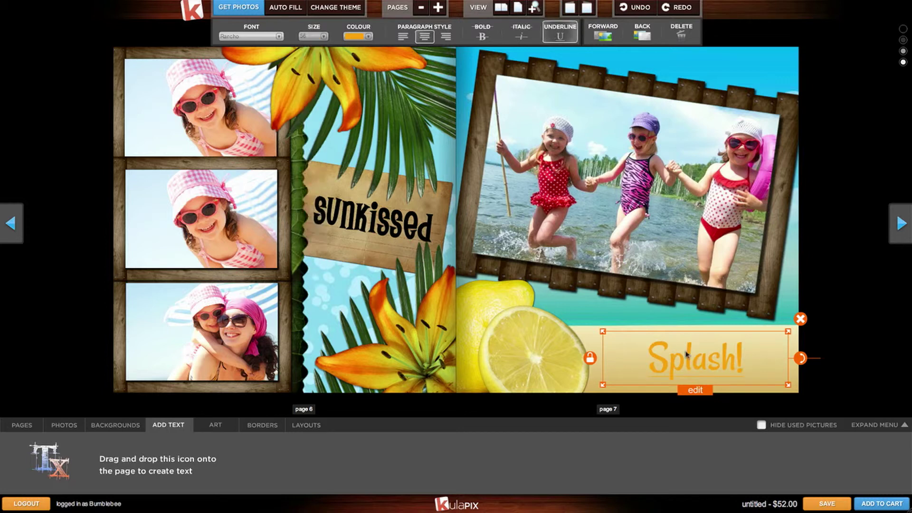
# Shift the "Splash!" text slightly left on page 7's sand area and deselect it.
pyautogui.moveTo(697, 357); pyautogui.dragTo(684, 356)
pyautogui.click(784, 385)
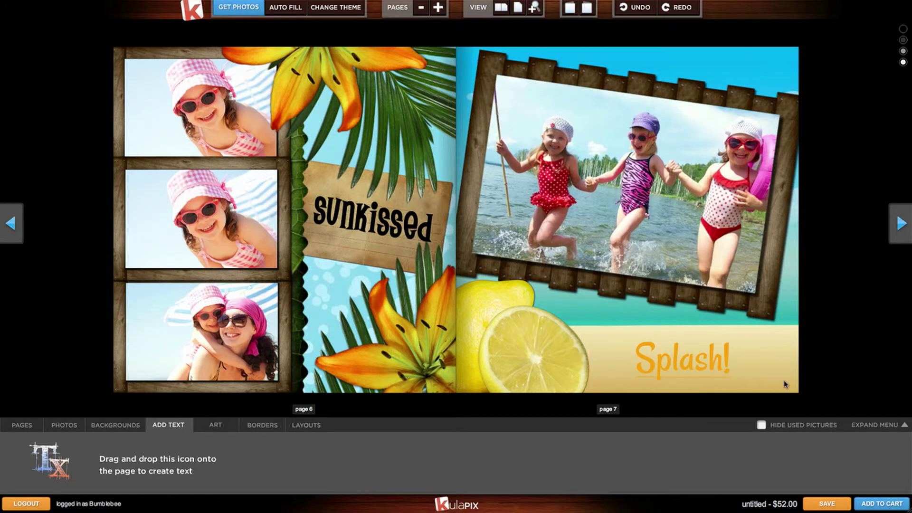
# Browse the expanded art collection and place the red crab on page 7.
pyautogui.click(213, 426)
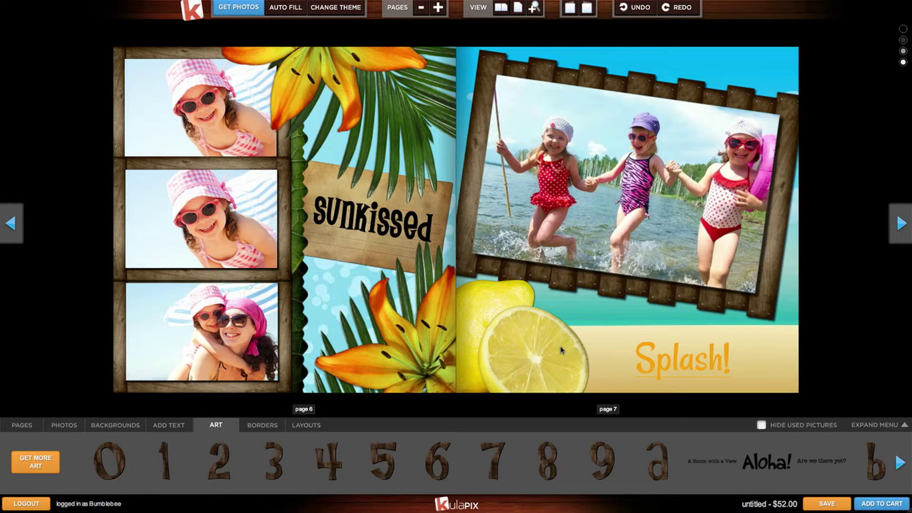
pyautogui.click(873, 426)
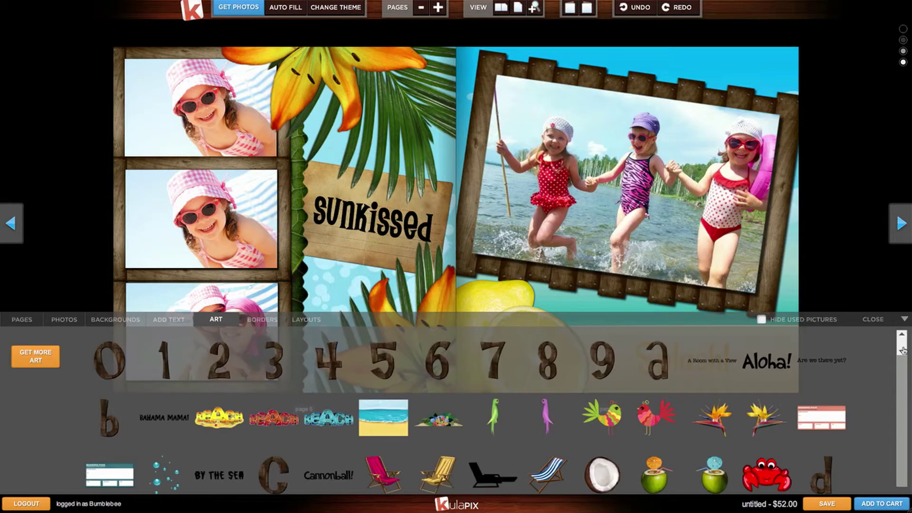
pyautogui.scroll(-3, 903, 362)
pyautogui.scroll(-1, 902, 362)
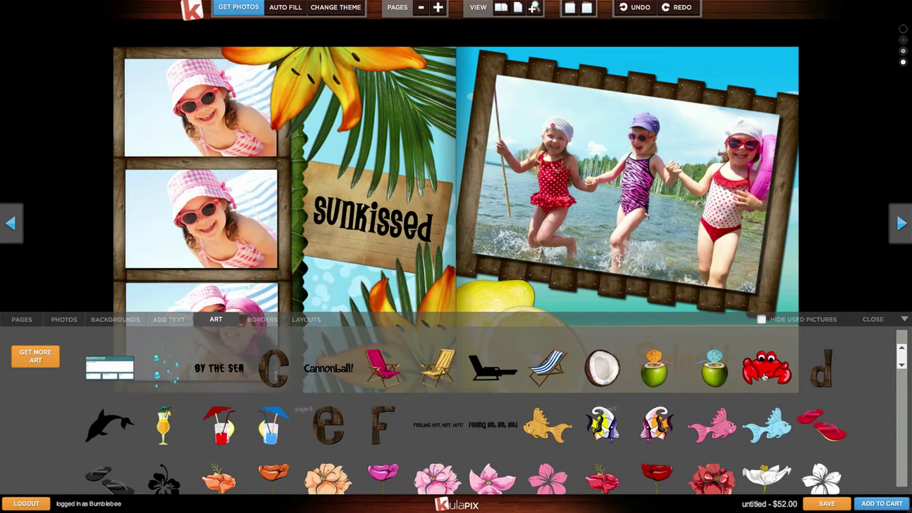
pyautogui.moveTo(764, 377); pyautogui.dragTo(614, 300)
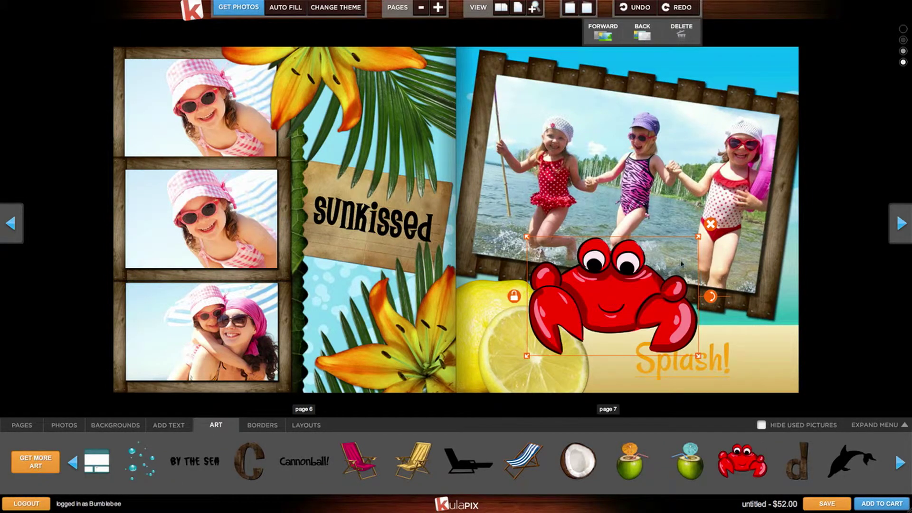
# Shrink the red crab and position it in the water between the girls' legs on page 7's photo.
pyautogui.moveTo(700, 242); pyautogui.dragTo(656, 293)
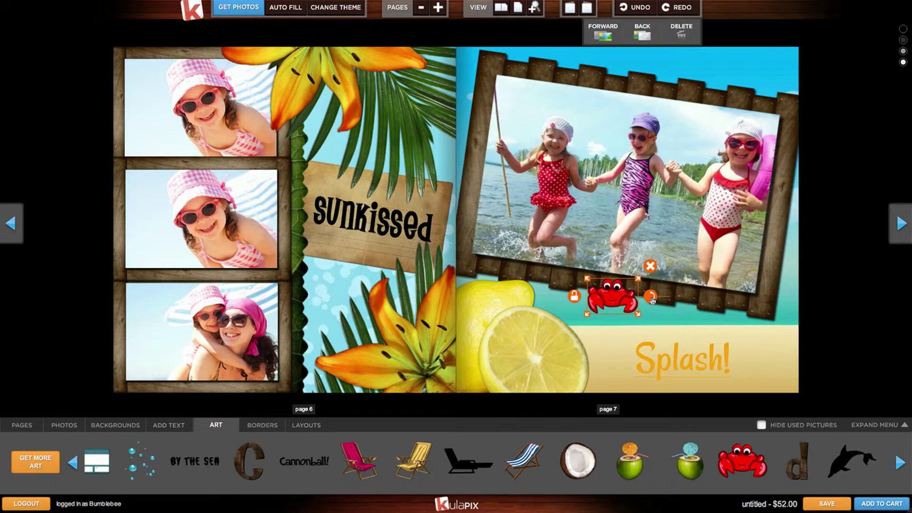
pyautogui.moveTo(617, 292); pyautogui.dragTo(665, 261)
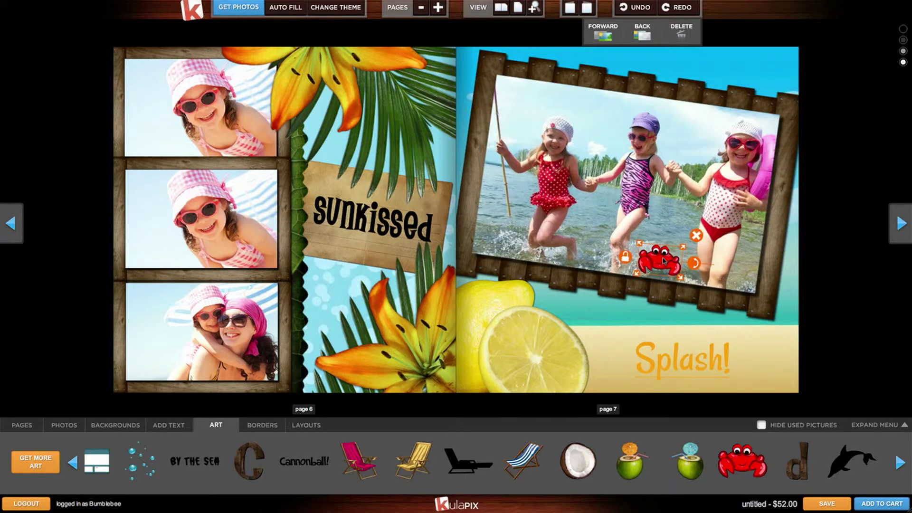
pyautogui.click(607, 305)
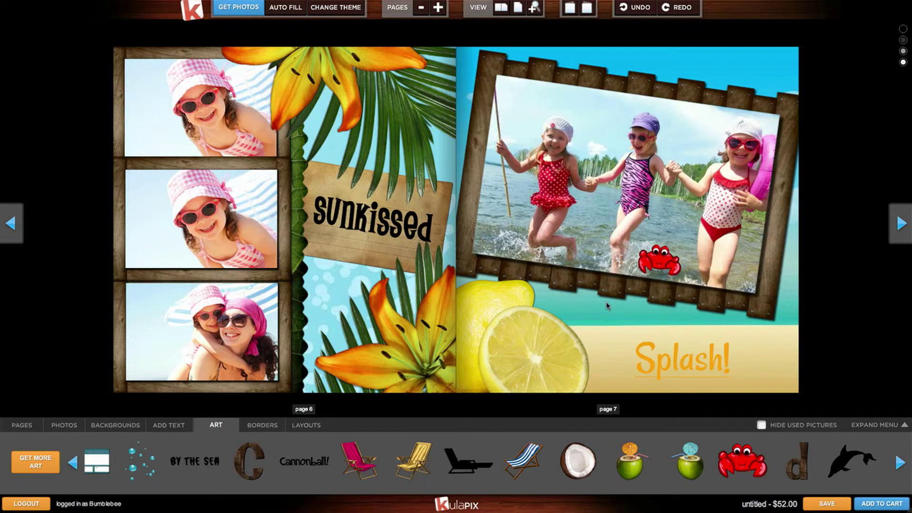
# Slightly enlarge and rotate the lemon slice on page 7, and delete it from the page.
pyautogui.click(528, 335)
pyautogui.moveTo(538, 284)
pyautogui.mouseDown()
pyautogui.moveTo(538, 257)
pyautogui.moveTo(545, 277)
pyautogui.mouseUp()
pyautogui.moveTo(584, 319); pyautogui.dragTo(590, 328)
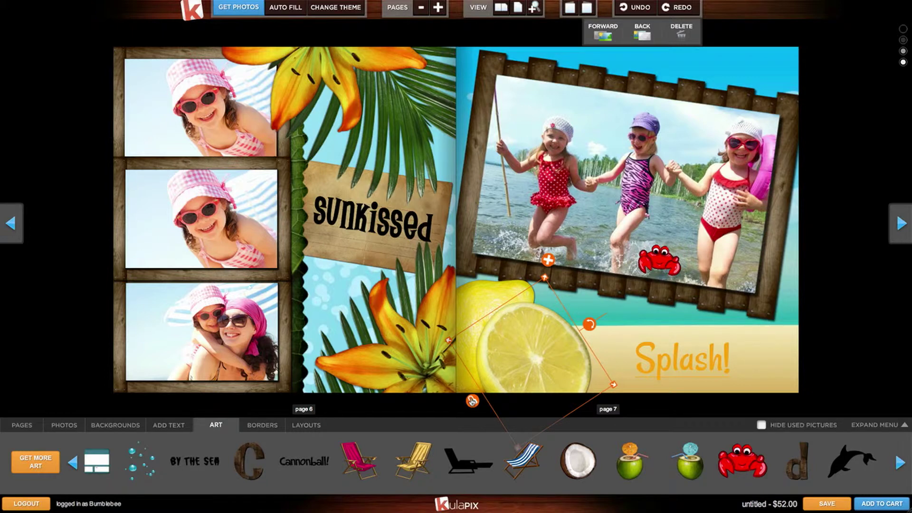
pyautogui.click(549, 261)
# Move the whole lemon on page 7 slightly down and to the right.
pyautogui.click(518, 321)
pyautogui.moveTo(513, 309); pyautogui.dragTo(523, 335)
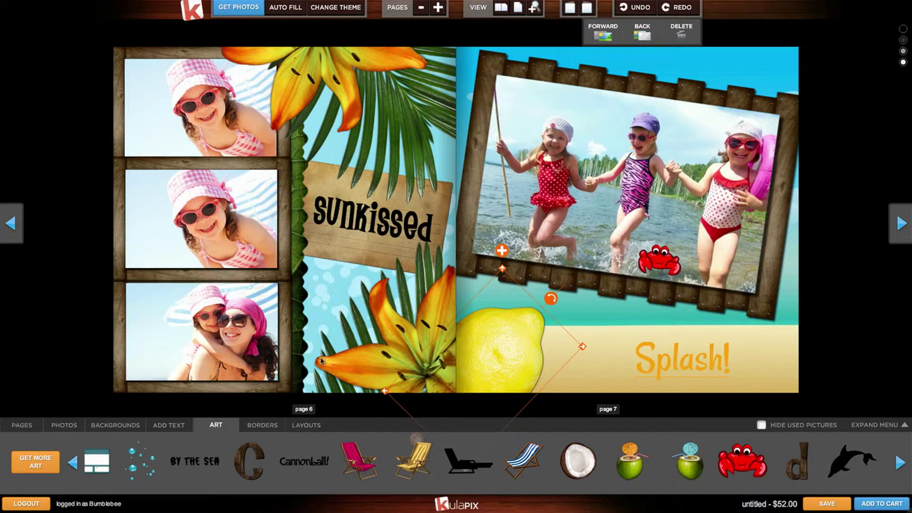
# Add the Circles White background from the Abstract category to the collection and show it among the available backgrounds.
pyautogui.click(46, 463)
pyautogui.click(362, 183)
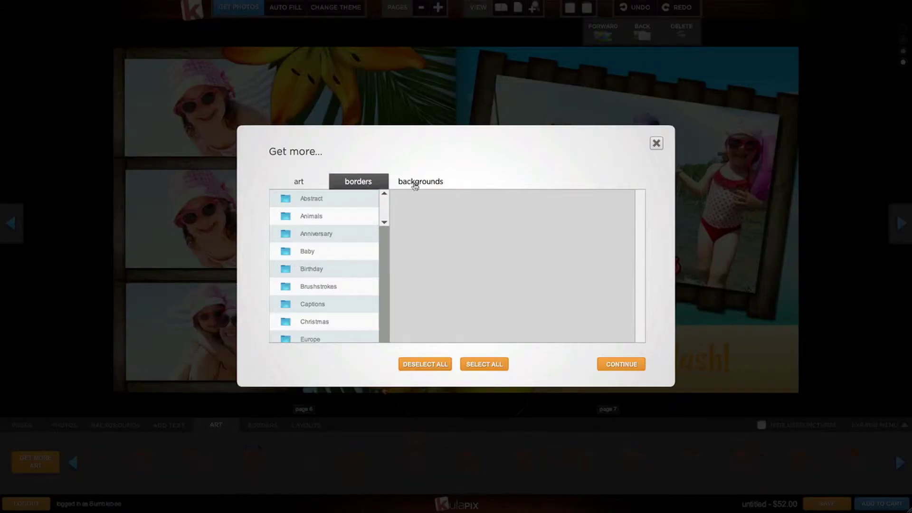
pyautogui.click(415, 185)
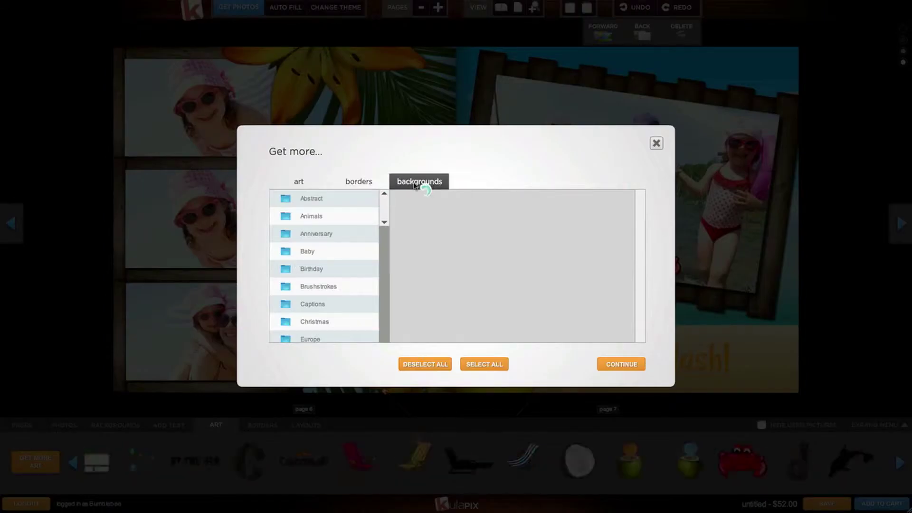
pyautogui.click(342, 206)
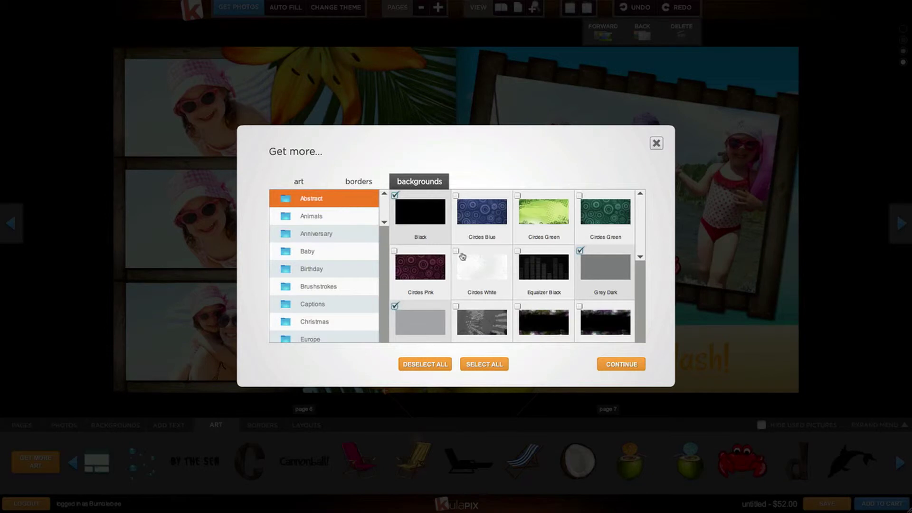
pyautogui.click(489, 267)
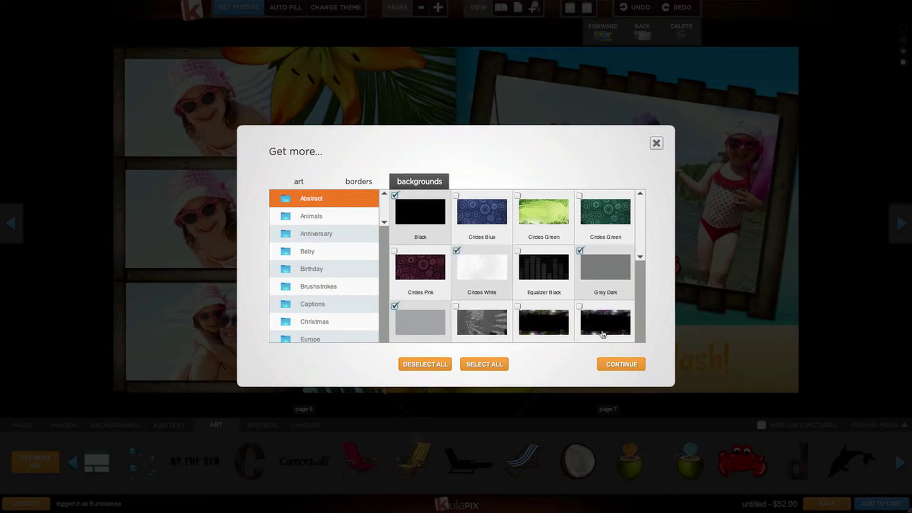
pyautogui.click(611, 367)
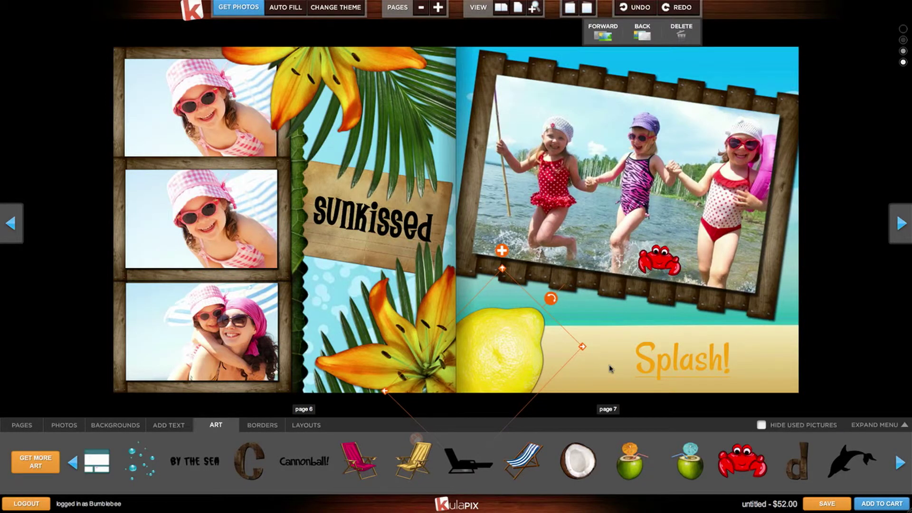
pyautogui.click(115, 424)
pyautogui.moveTo(481, 456)
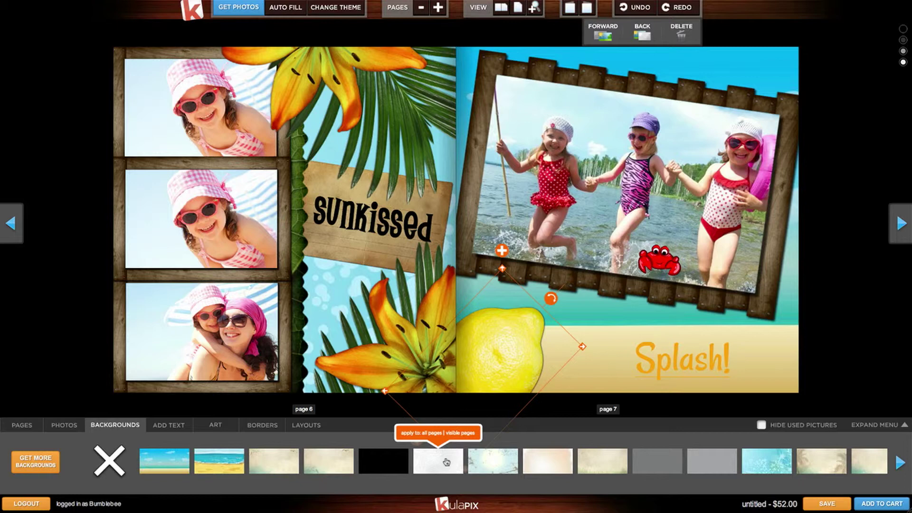
# Apply the thin green bamboo border to the photos on all pages.
pyautogui.click(262, 426)
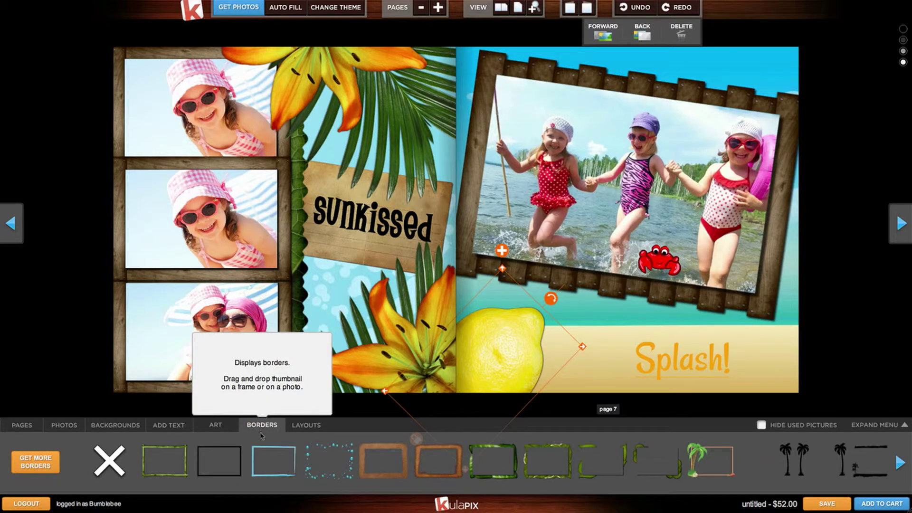
pyautogui.moveTo(164, 437)
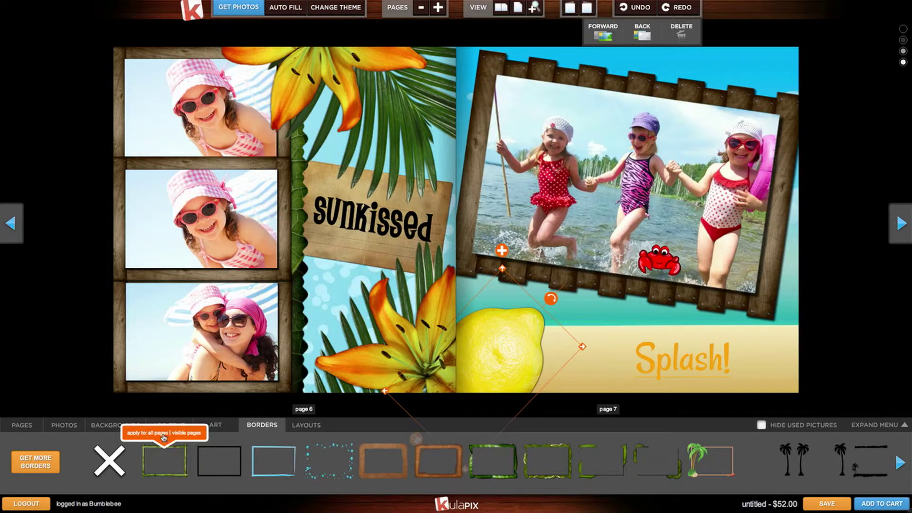
pyautogui.click(161, 433)
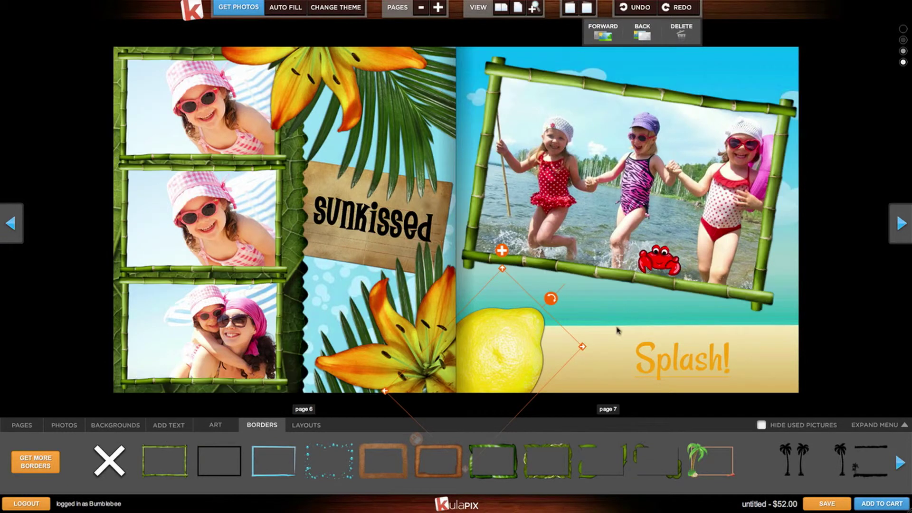
# Go to pages 10 and 11 and apply the first brown wooden border to the visible pages only.
pyautogui.click(900, 223)
pyautogui.click(899, 223)
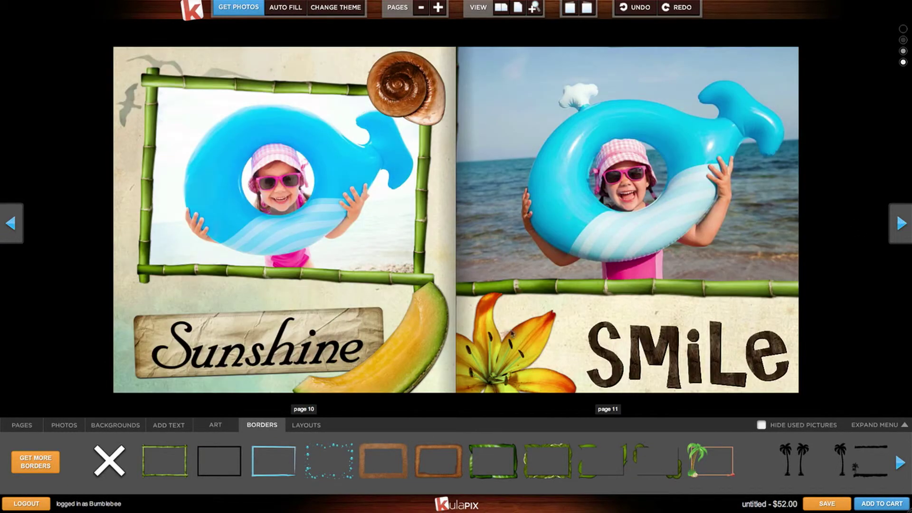
pyautogui.moveTo(385, 461)
pyautogui.click(412, 433)
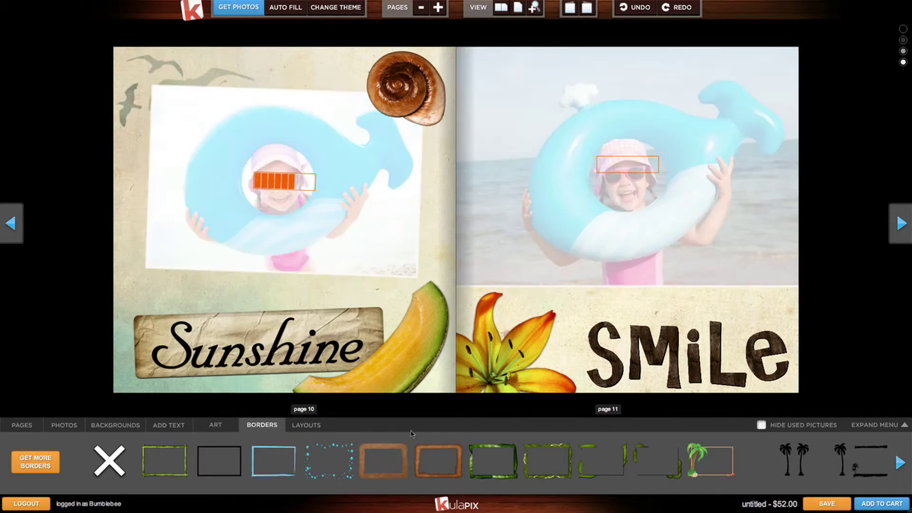
# Go to pages 12 and 13 and place the green bamboo-and-leaf border on page 13's photo of the three girls.
pyautogui.click(900, 223)
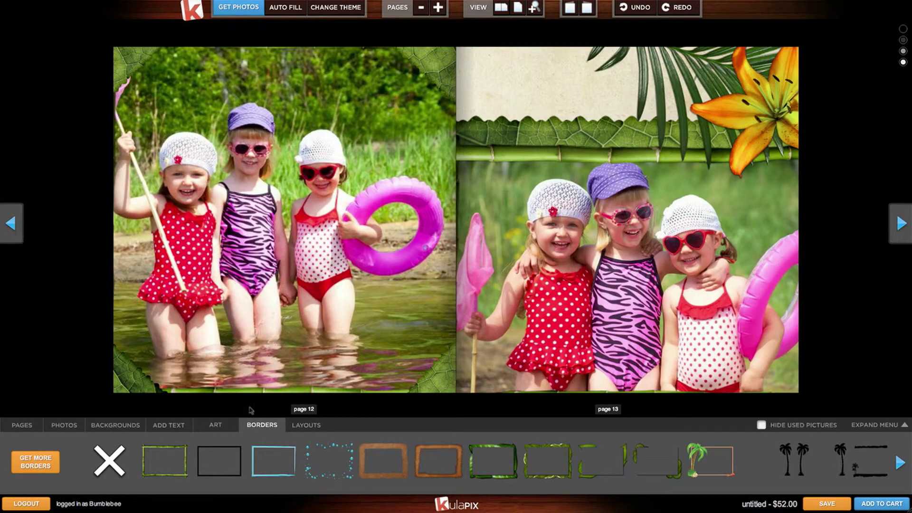
pyautogui.moveTo(547, 460)
pyautogui.moveTo(551, 460); pyautogui.dragTo(566, 352)
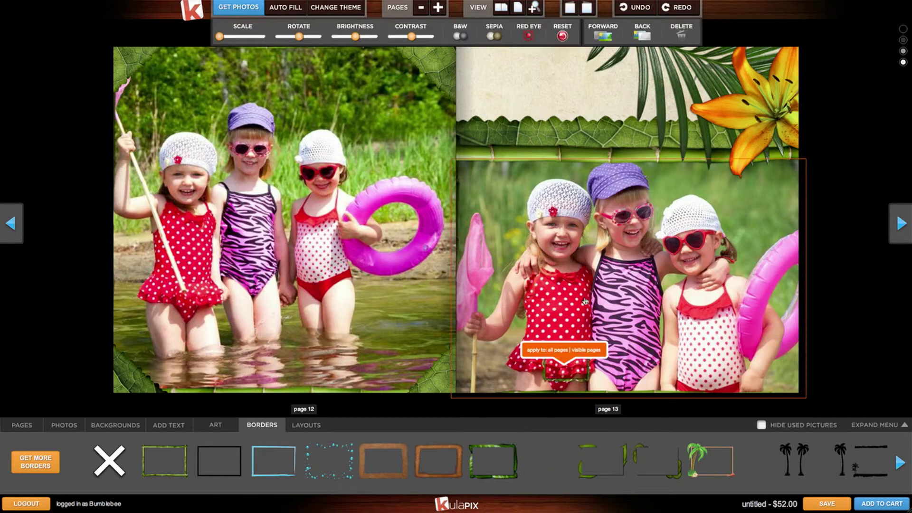
# Apply the blue bubbles border to page 15's photo, and remove the border from that photo.
pyautogui.click(897, 239)
pyautogui.click(682, 245)
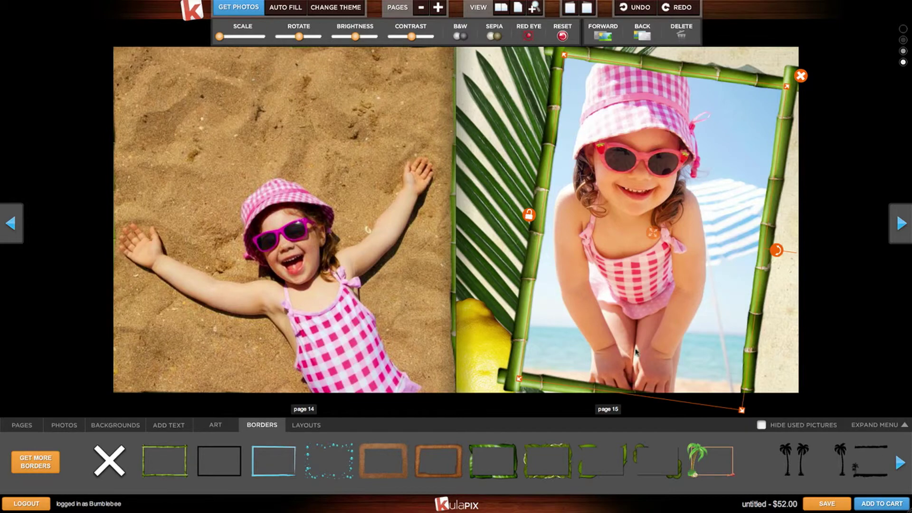
pyautogui.click(341, 457)
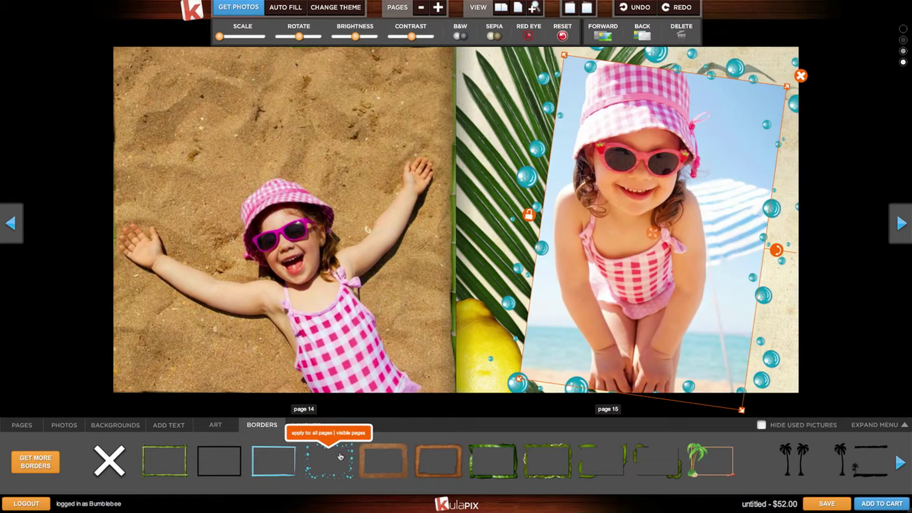
pyautogui.moveTo(109, 461); pyautogui.dragTo(579, 300)
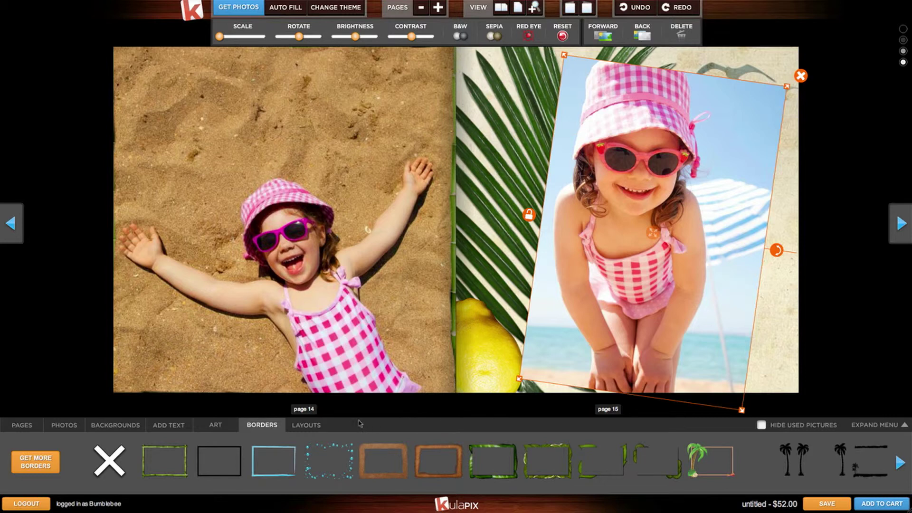
# Apply the one-photo layout with vertical wooden sides and green leafy edging to page 15.
pyautogui.click(319, 426)
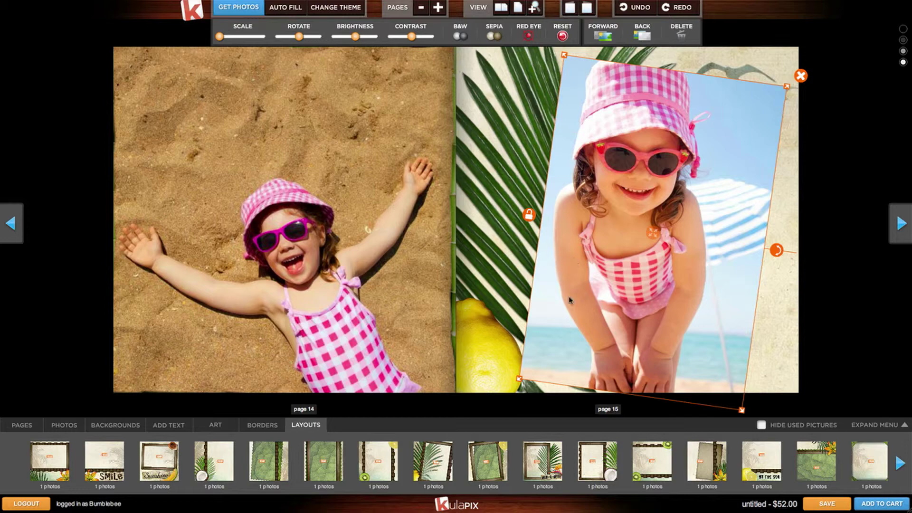
pyautogui.moveTo(323, 460); pyautogui.dragTo(642, 255)
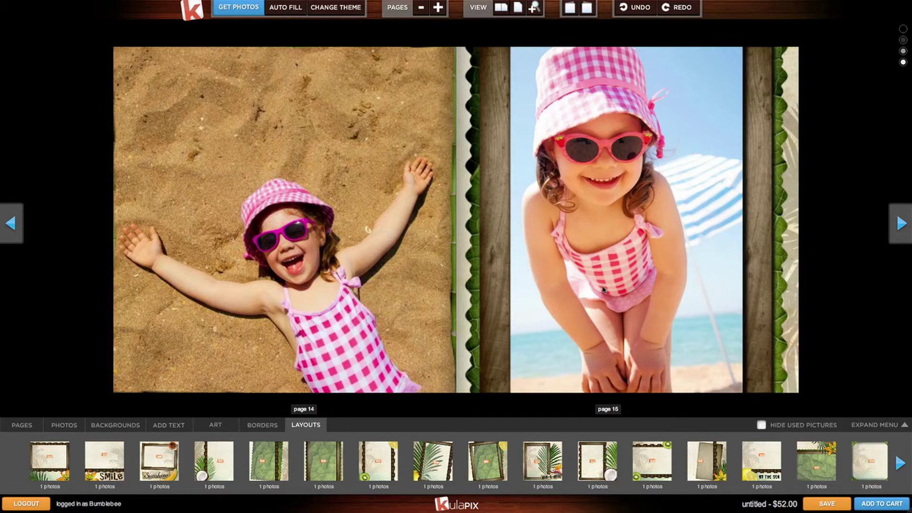
# Apply the two-photo kiwi and pineapple layout to page 19 and fill its empty frame with IMAGE 13.jpg.
pyautogui.click(897, 468)
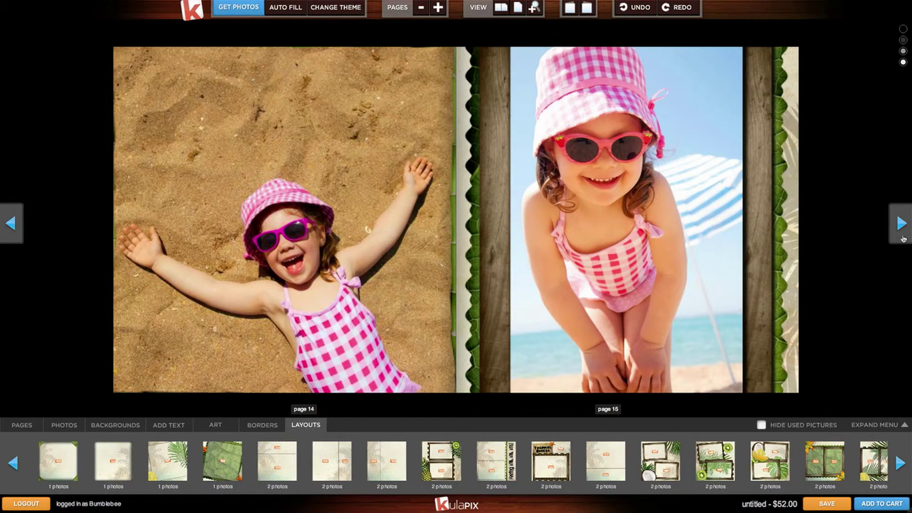
pyautogui.click(904, 237)
pyautogui.click(905, 238)
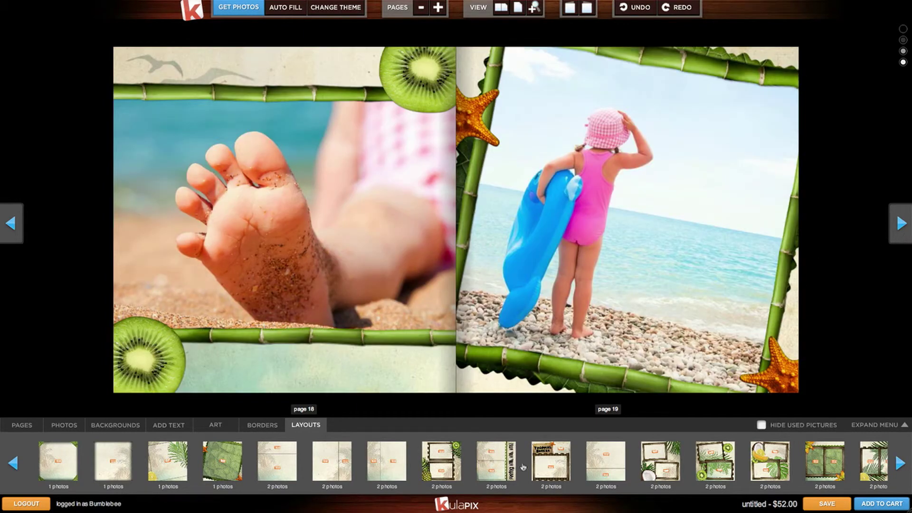
pyautogui.moveTo(443, 466); pyautogui.dragTo(564, 312)
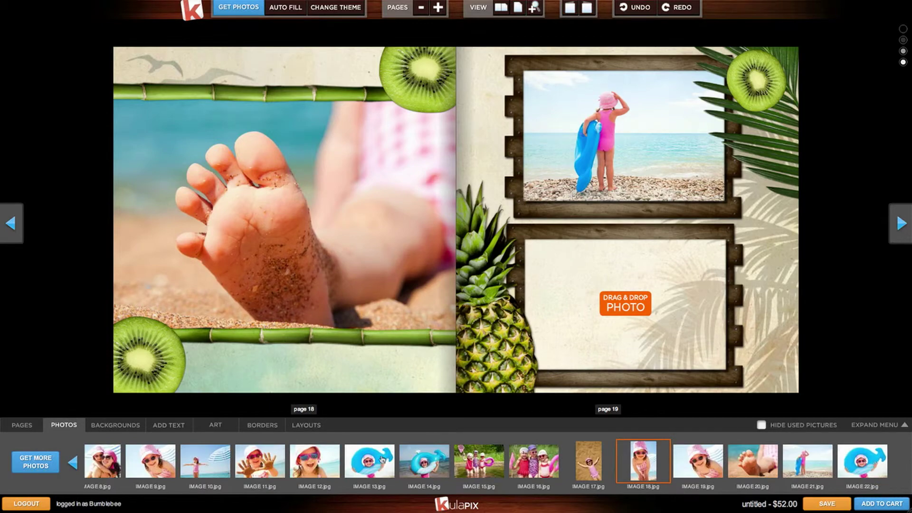
pyautogui.moveTo(382, 459); pyautogui.dragTo(572, 308)
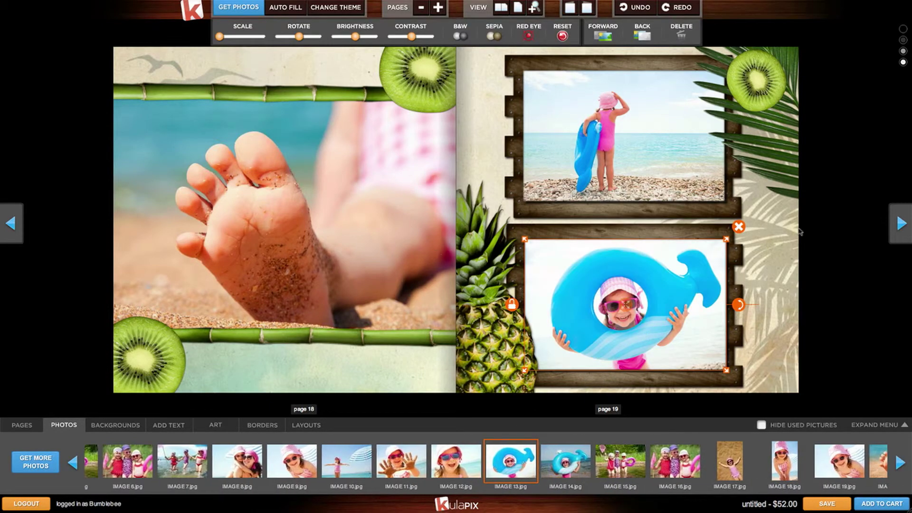
# Start adding the finished book to the cart, saving it as a new project named My Vacation, and enter its preview.
pyautogui.click(904, 233)
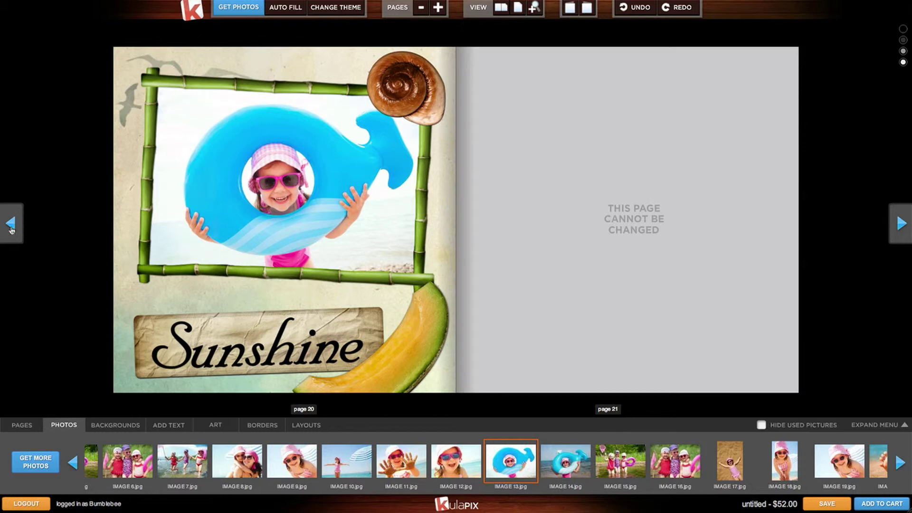
pyautogui.click(885, 505)
pyautogui.doubleClick(497, 251)
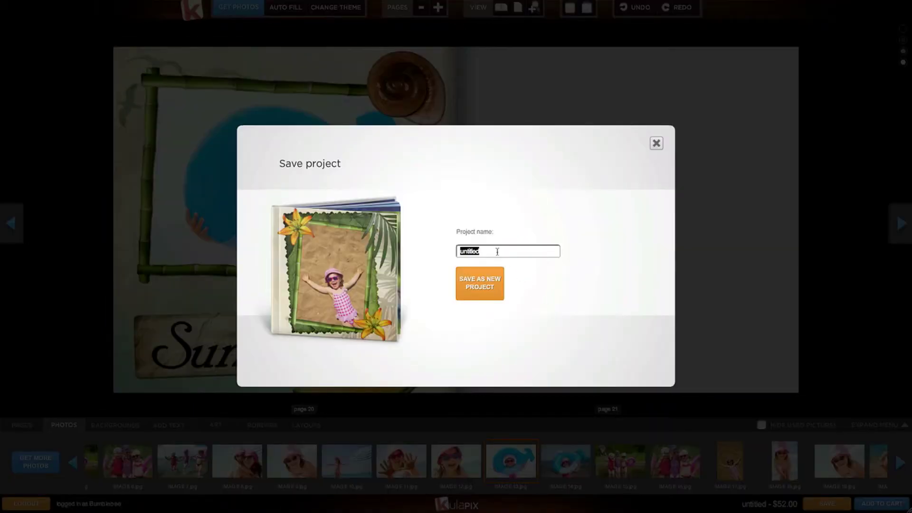
pyautogui.write('My Vacation')
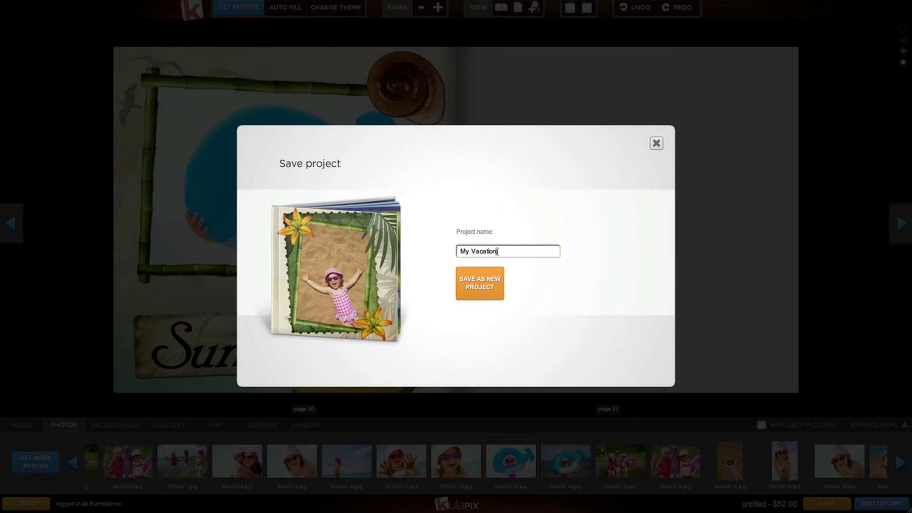
pyautogui.click(492, 286)
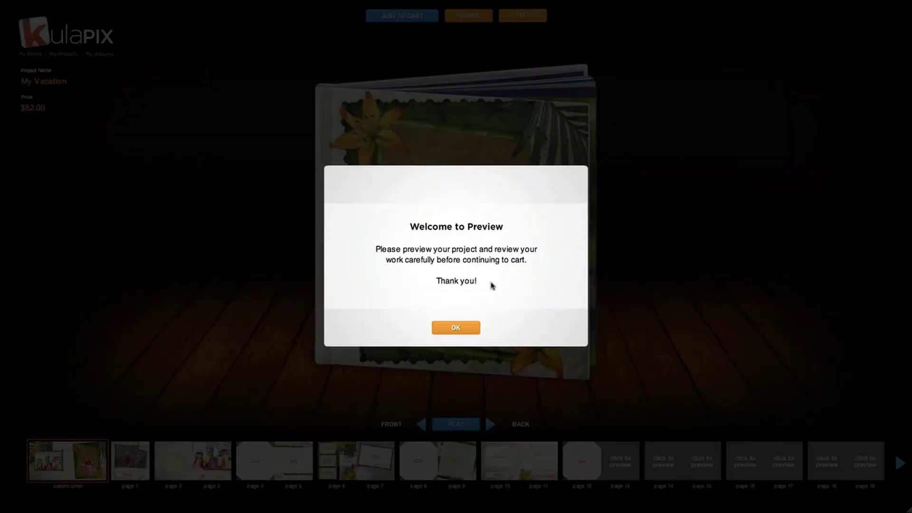
pyautogui.click(468, 327)
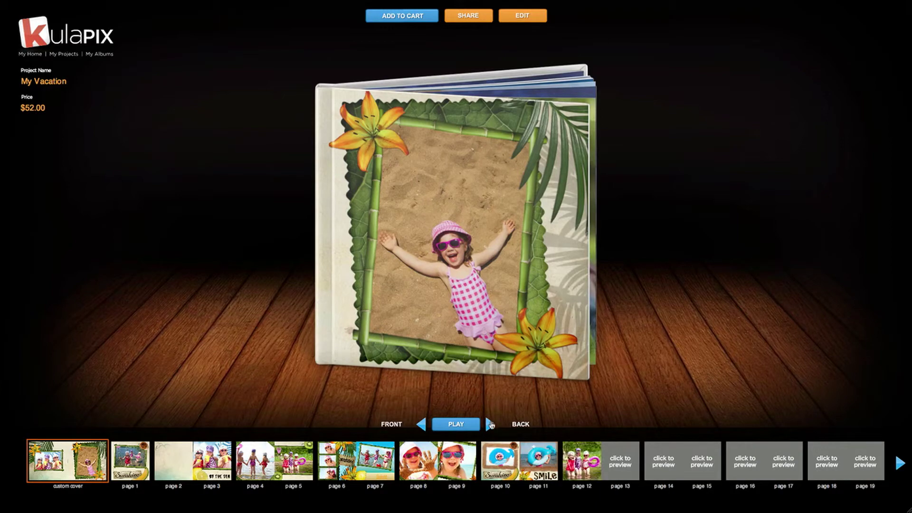
# Play and stop the automatic page preview of the book, and view its front and back covers.
pyautogui.click(490, 424)
pyautogui.click(456, 424)
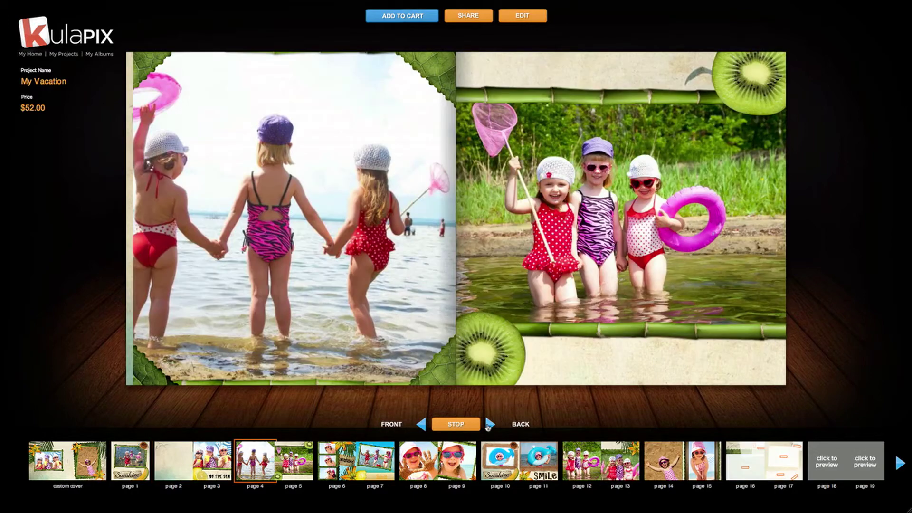
pyautogui.click(456, 424)
pyautogui.click(422, 425)
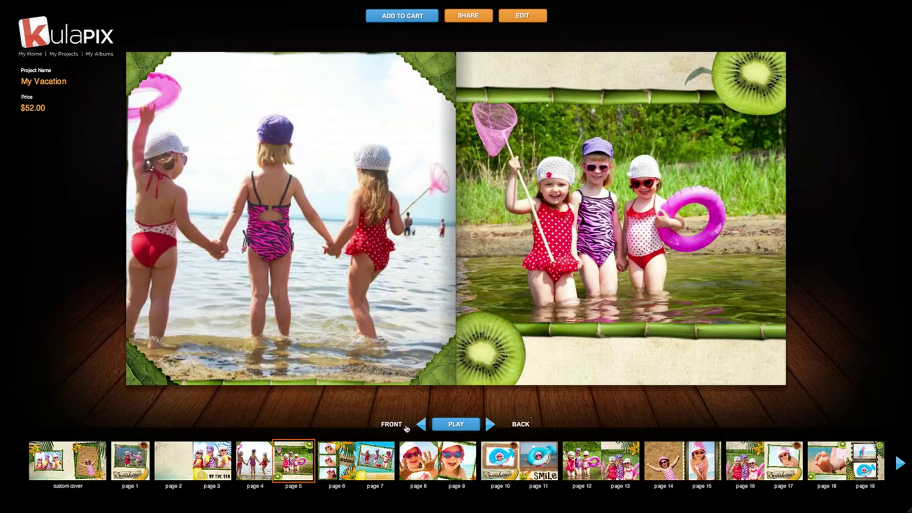
pyautogui.click(393, 424)
pyautogui.click(525, 428)
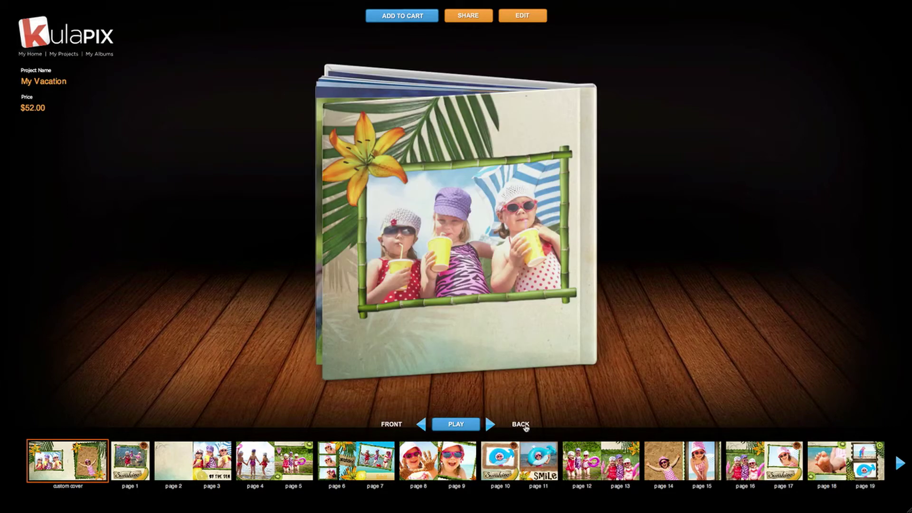
# Review individual pages of the book in the preview, including pages 11, 15, 19, 20 and 8.
pyautogui.click(534, 453)
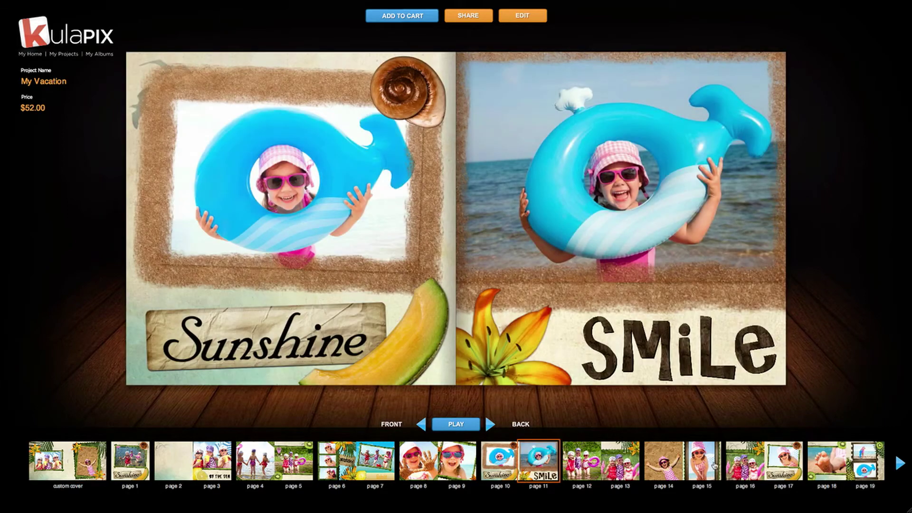
pyautogui.click(715, 465)
pyautogui.click(862, 469)
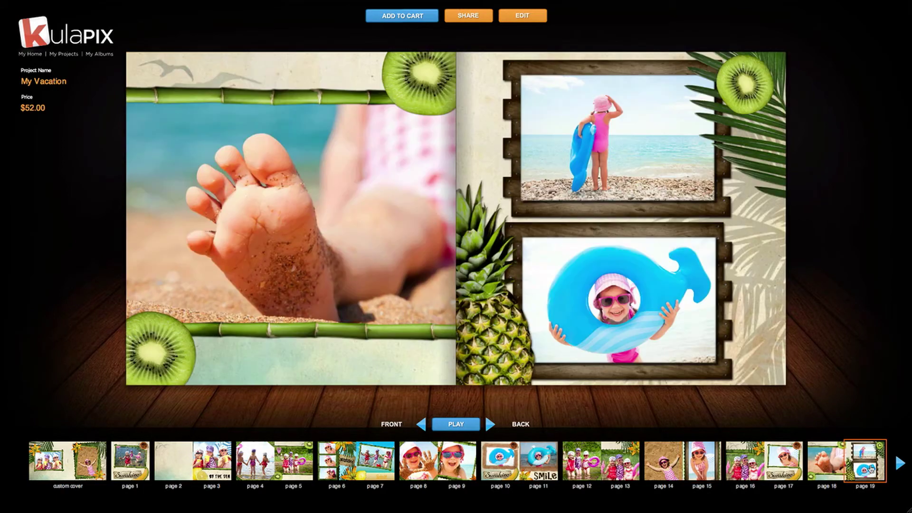
pyautogui.click(901, 464)
pyautogui.click(864, 470)
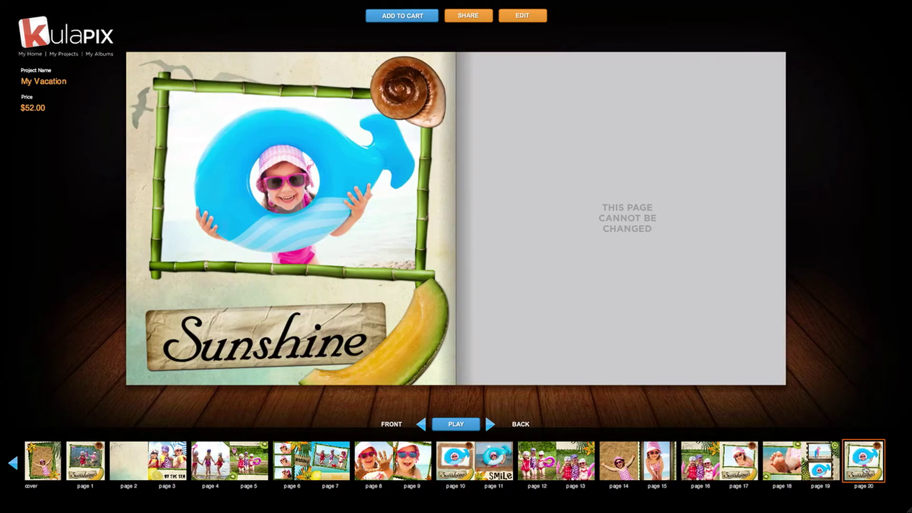
pyautogui.click(357, 458)
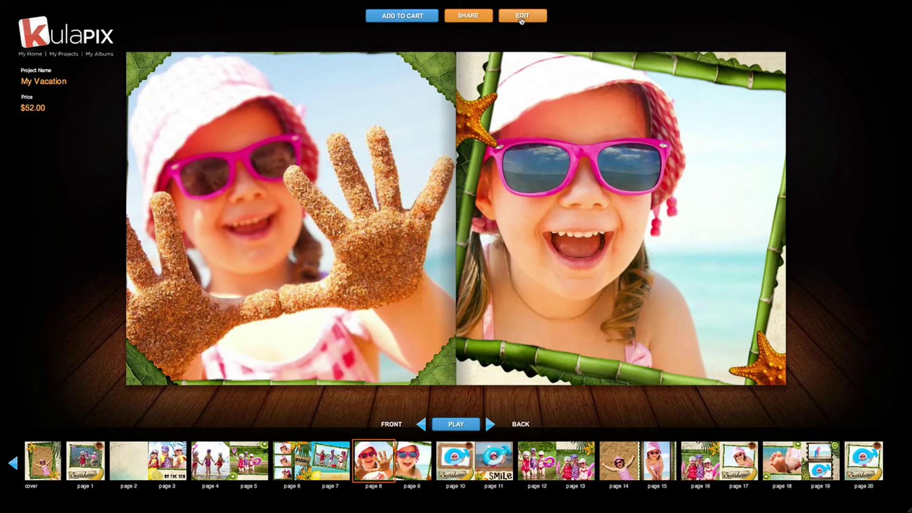
# Cancel the request to share the project, and add the book to the cart, confirming that it is ok to print.
pyautogui.click(470, 17)
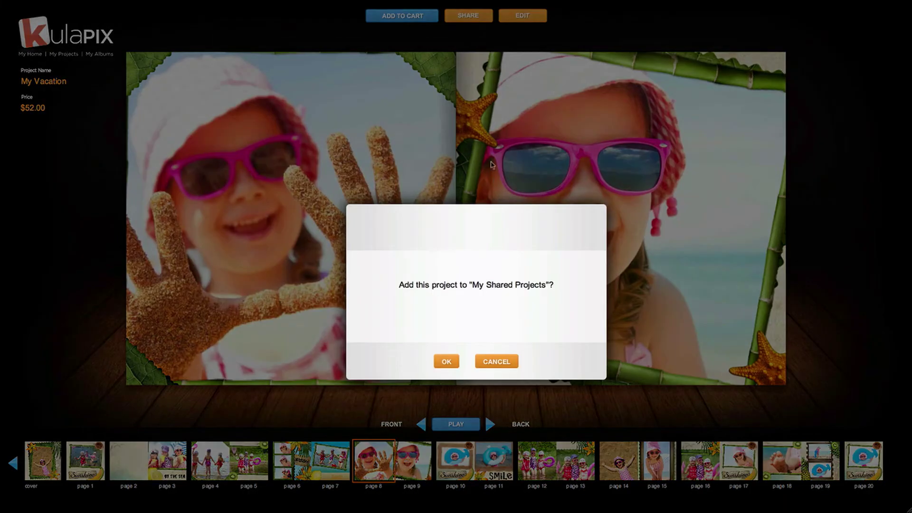
pyautogui.click(505, 364)
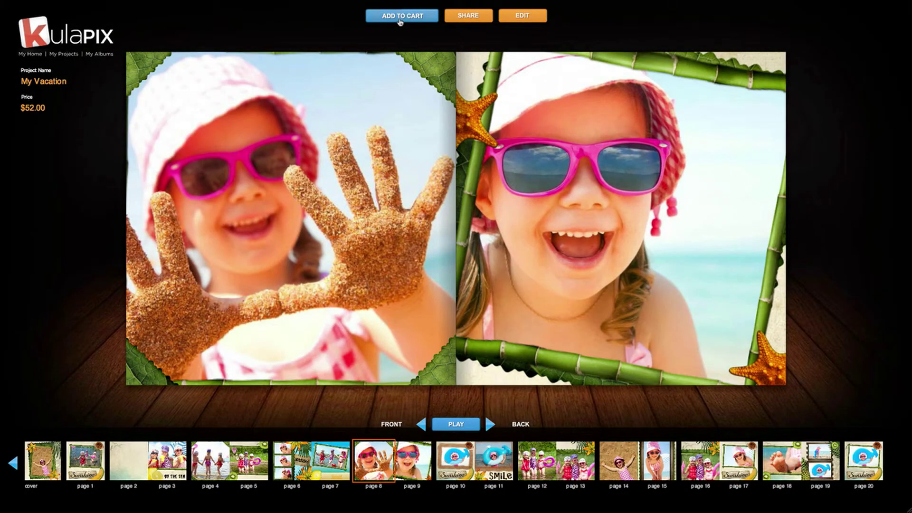
pyautogui.click(401, 19)
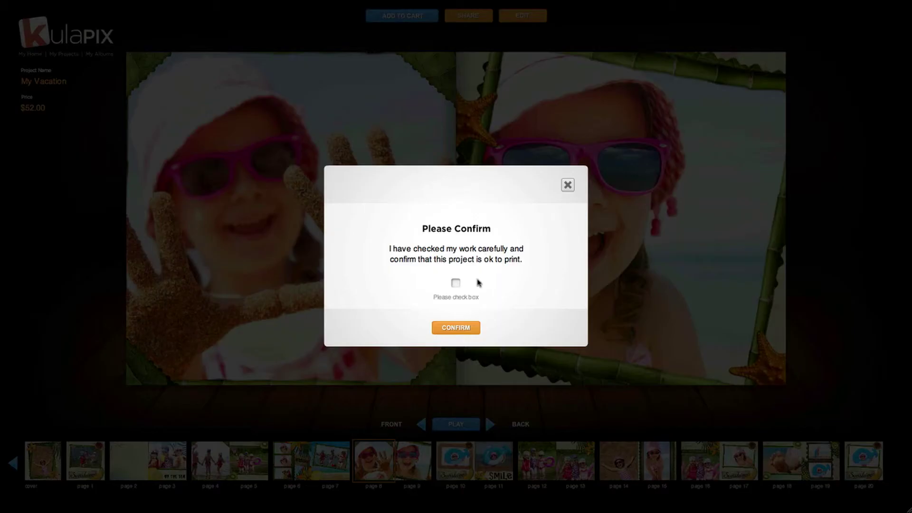
pyautogui.click(457, 284)
pyautogui.click(458, 329)
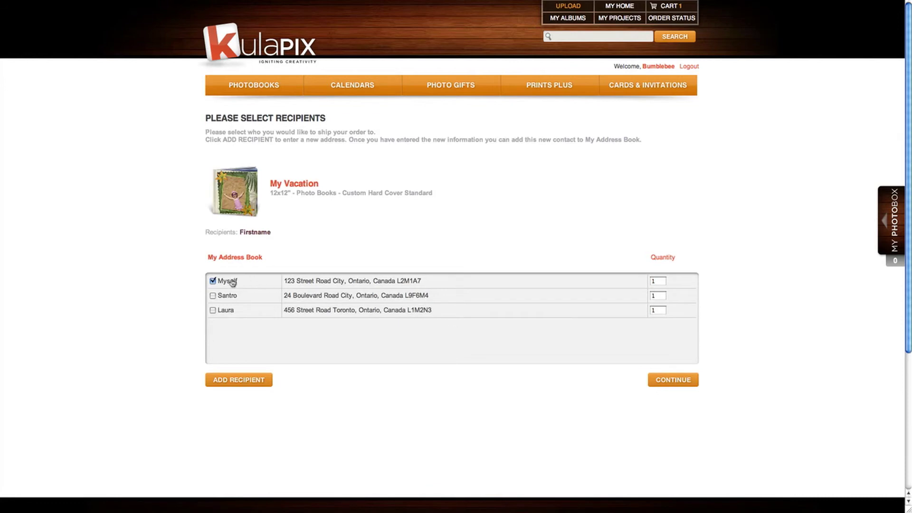
pyautogui.click(212, 296)
pyautogui.click(212, 295)
pyautogui.click(213, 310)
pyautogui.click(213, 310)
pyautogui.click(263, 384)
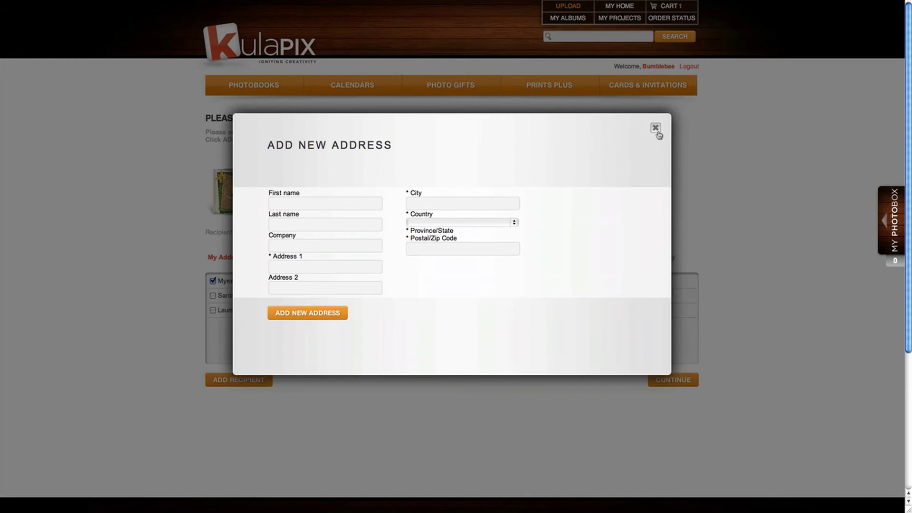
pyautogui.click(656, 128)
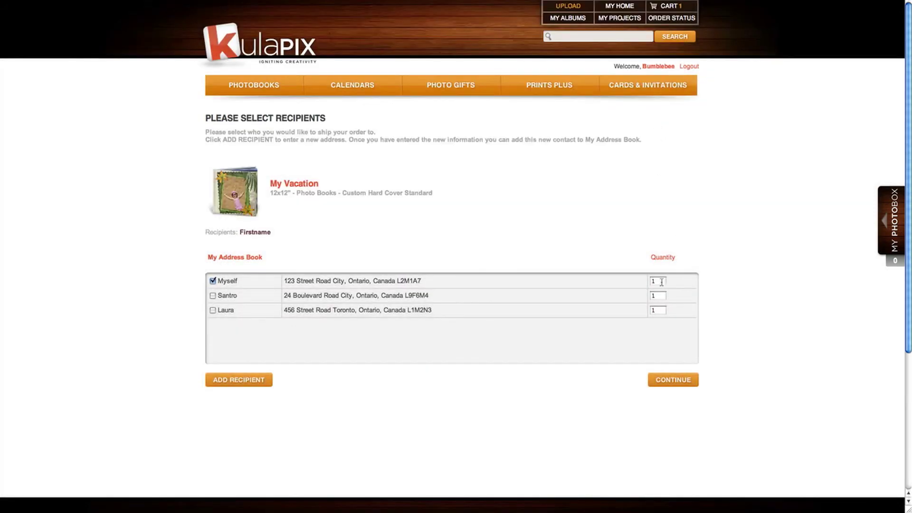
# Set the quantity for the recipient Myself to 1 and continue to the cart.
pyautogui.click(662, 282)
pyautogui.press('BackSpace')
pyautogui.write('1')
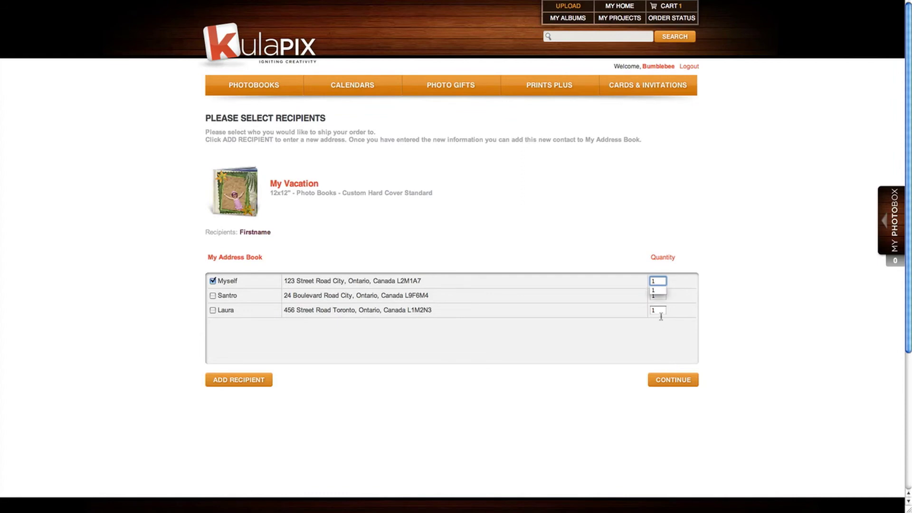
pyautogui.click(671, 381)
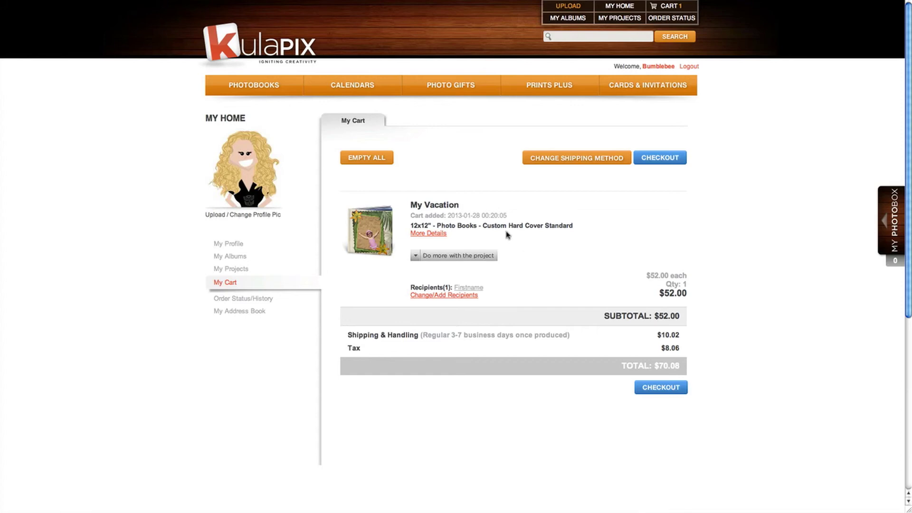
# Look at the cart item's extra project options, and proceed to checkout with the profile address as the billing address.
pyautogui.click(416, 256)
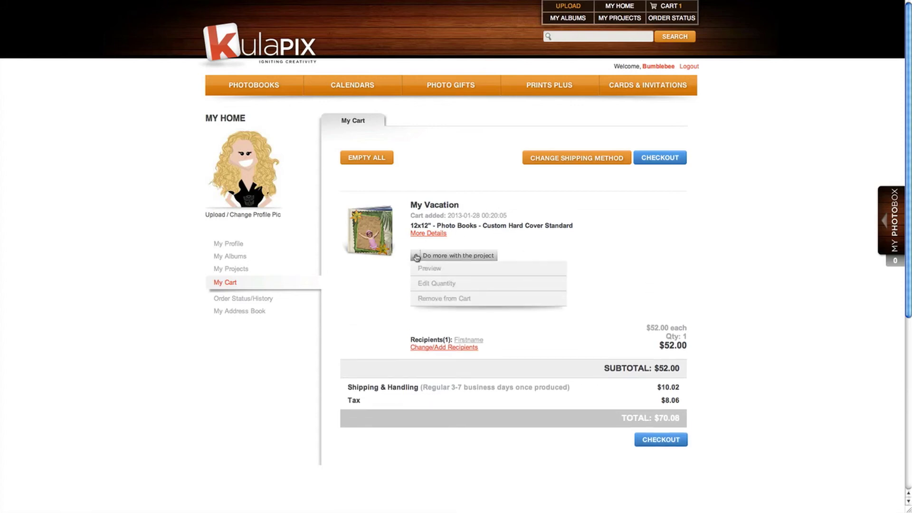
pyautogui.click(418, 299)
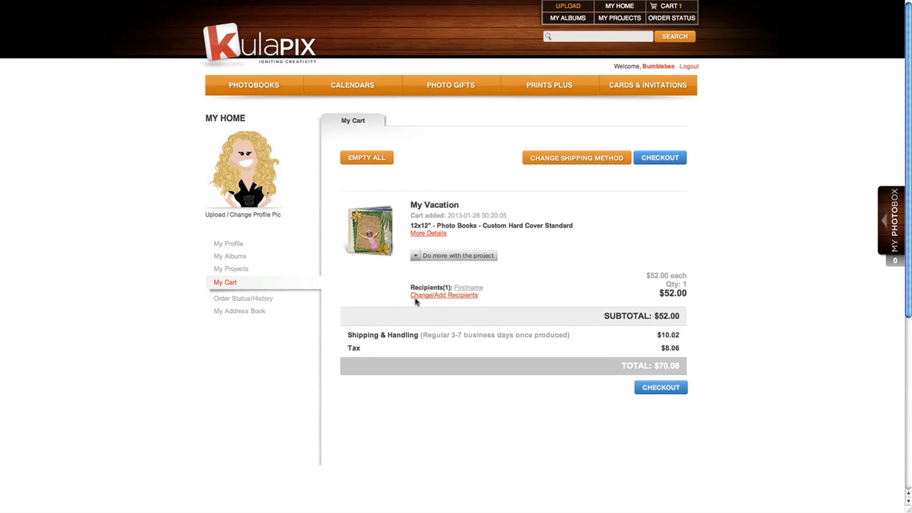
pyautogui.click(656, 160)
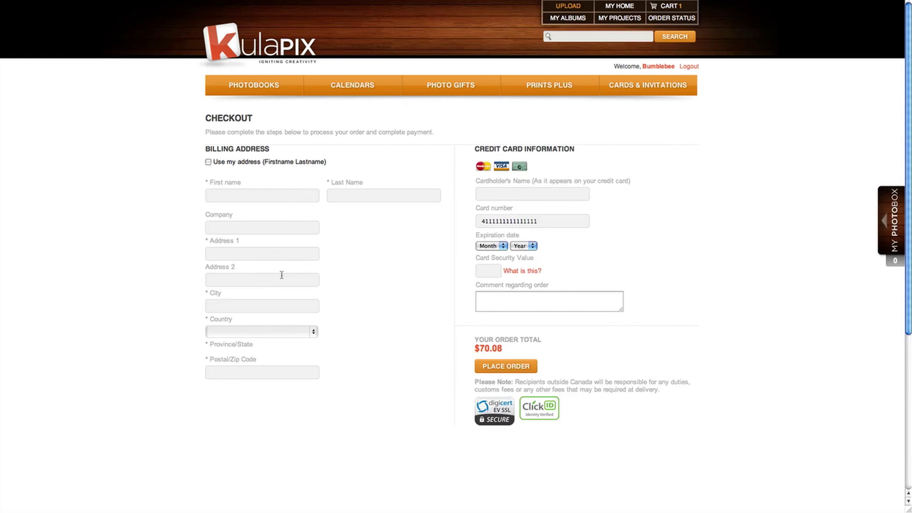
pyautogui.click(208, 162)
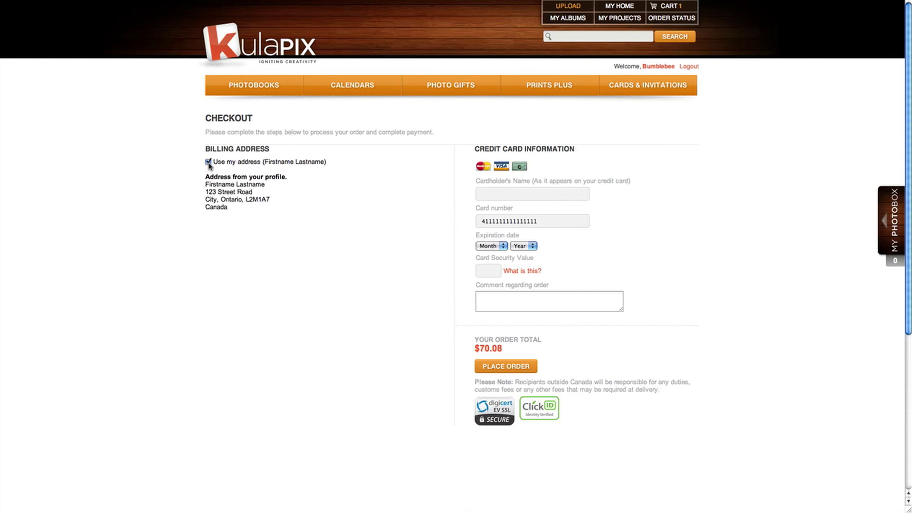